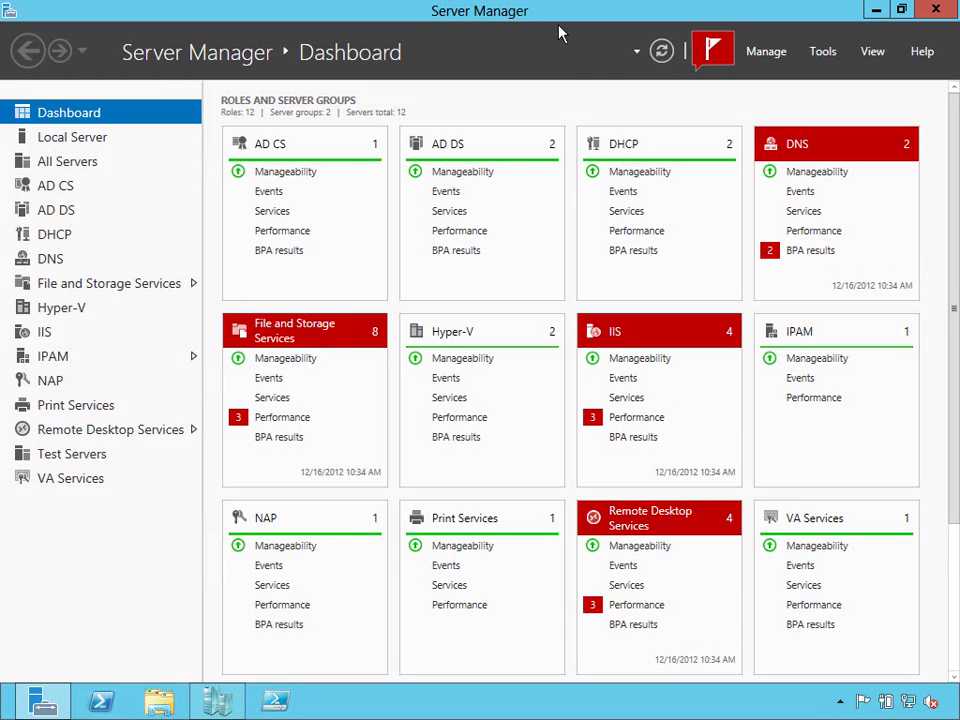
View the Local Server page, then the All Servers overview of 12 managed servers.
click(75, 142)
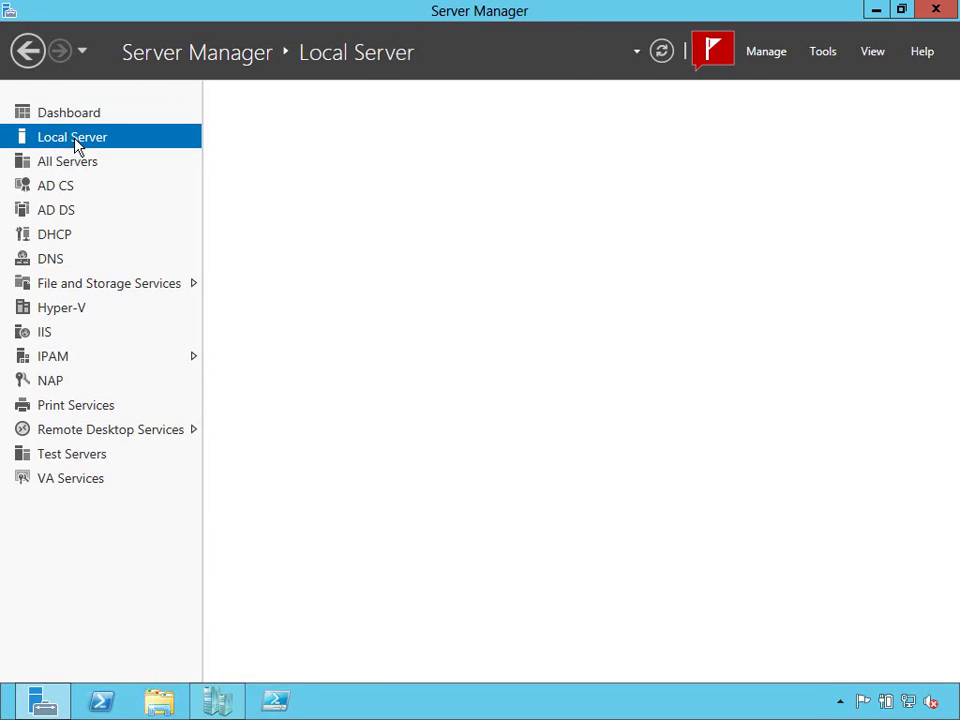
click(73, 168)
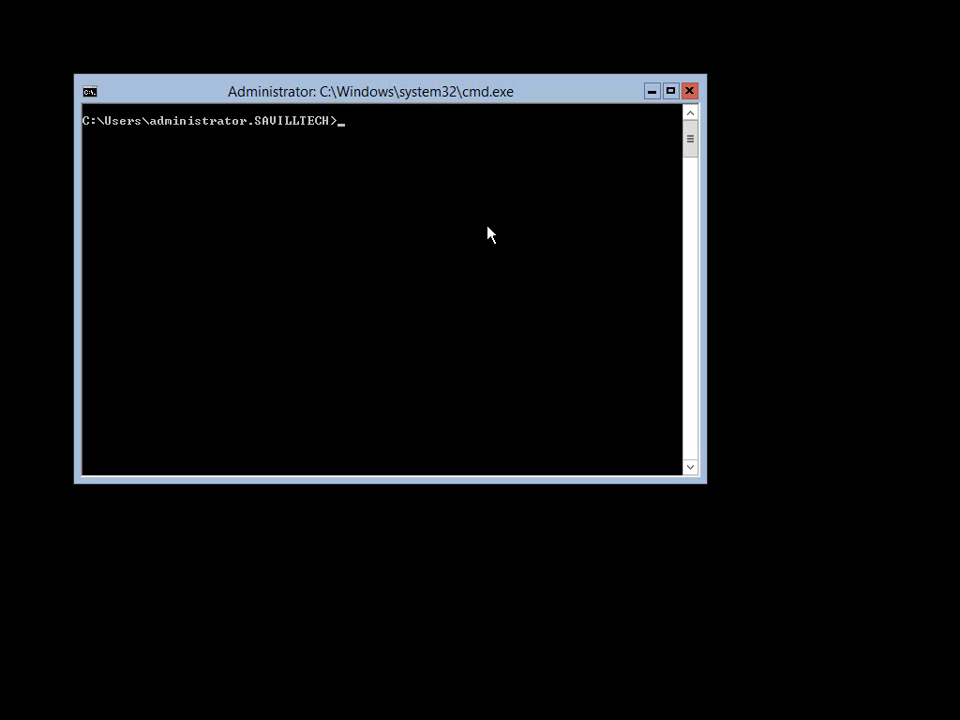
Run servermanager and then mmc in the Command Prompt; both are rejected as unrecognized.
click(401, 223)
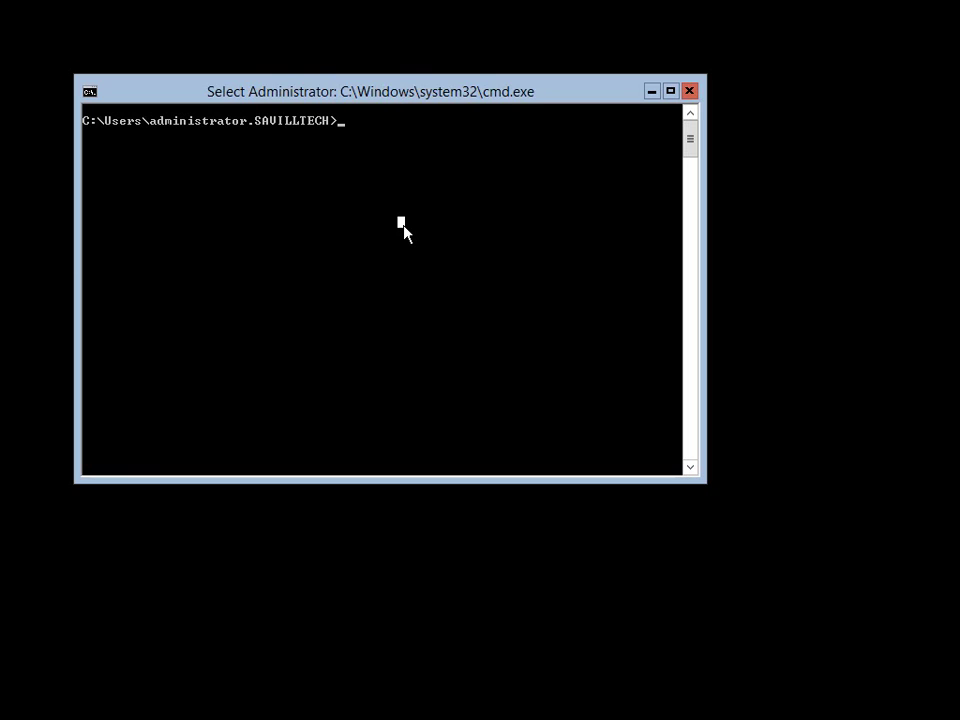
key(Escape)
text(servermanager)
key(Return)
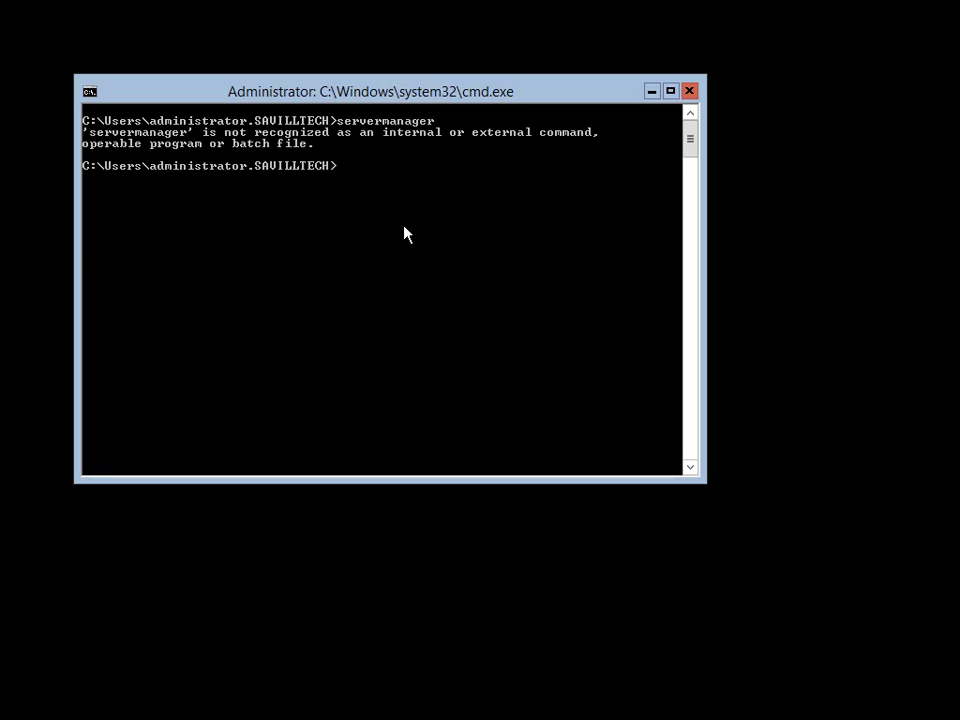
text(mmc)
key(Return)
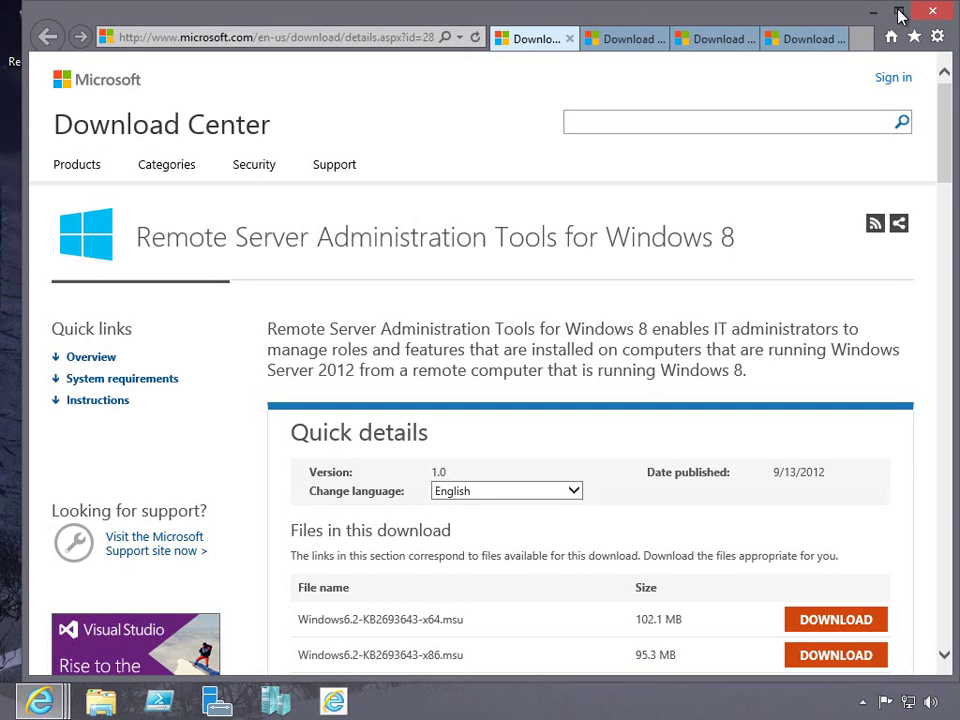
Maximize the RSAT for Windows 8 page and scroll to the x64 and x86 .msu downloads.
click(898, 11)
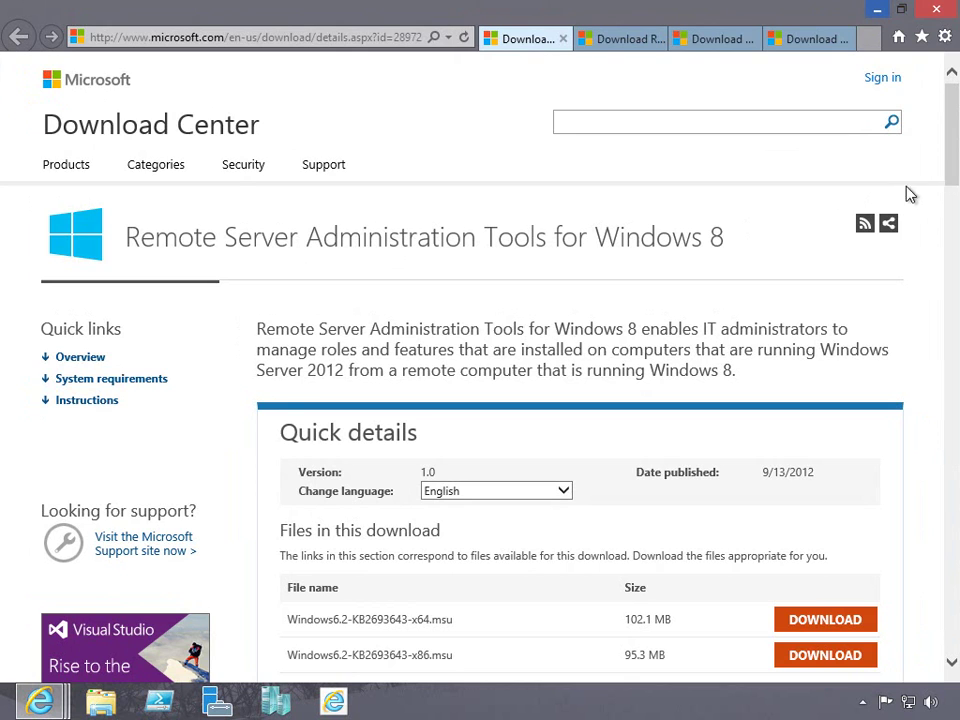
scroll(954, 165, down, 3)
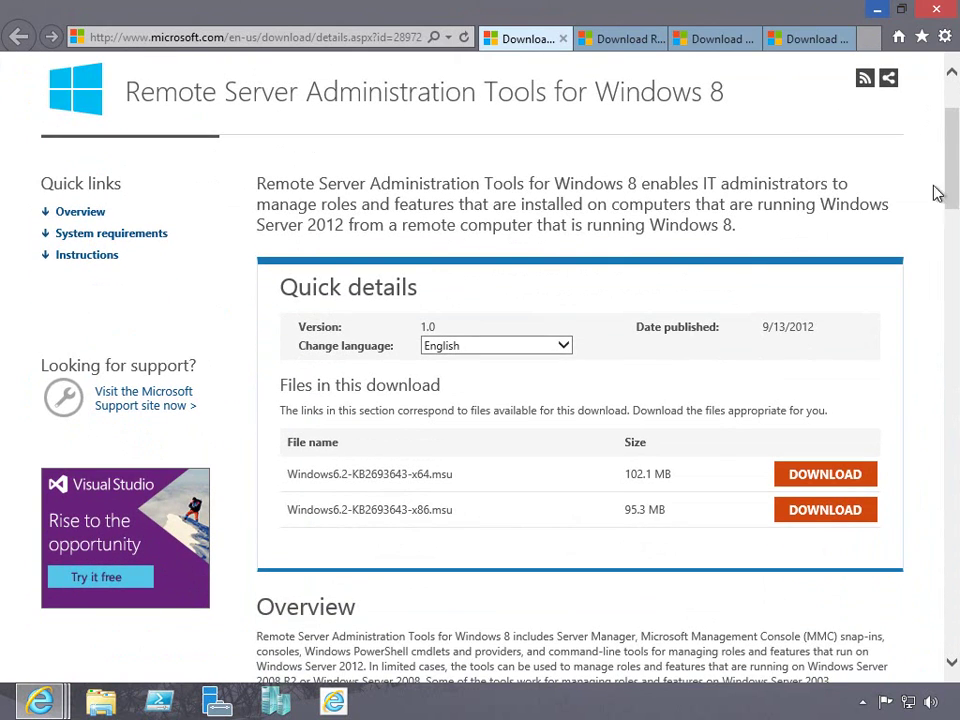
Launch Server Manager from the Start screen and dismiss the role removal progress window.
click(519, 701)
key(super)
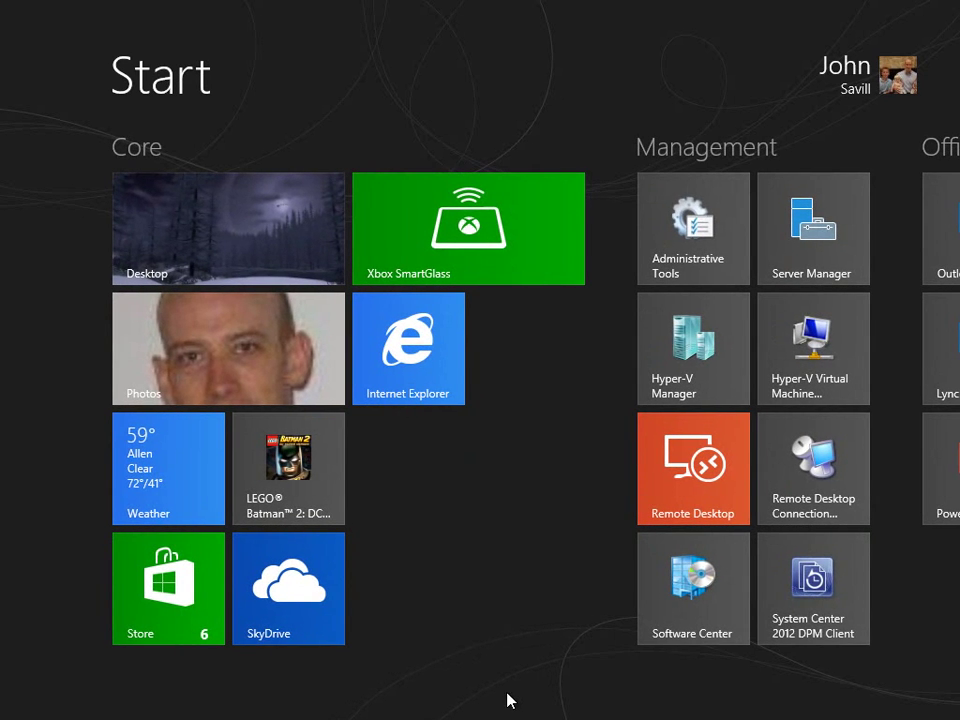
click(797, 254)
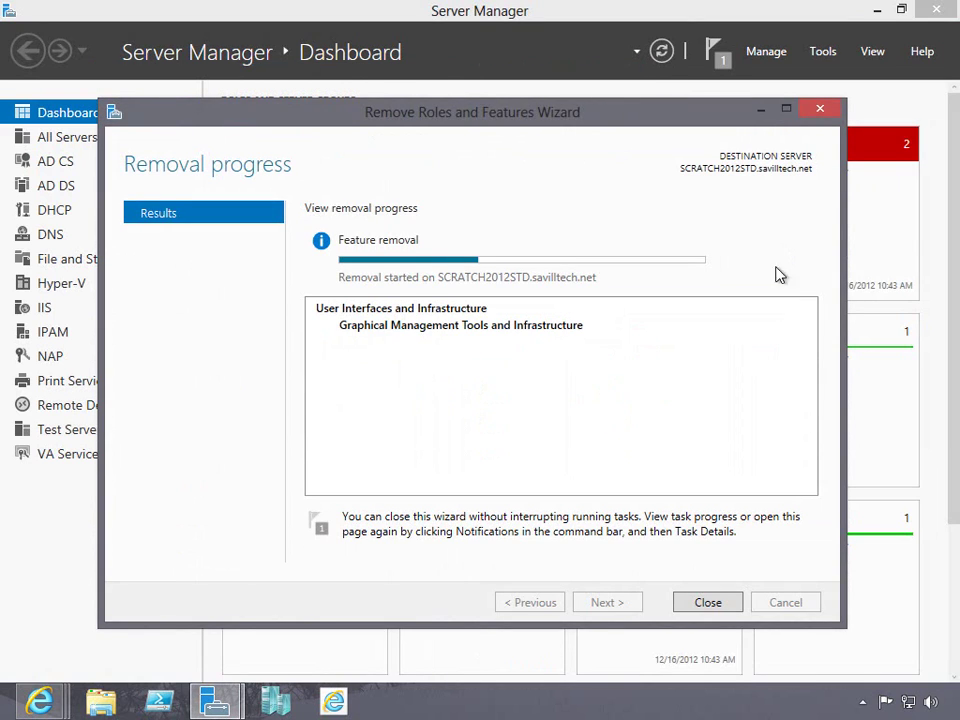
click(708, 601)
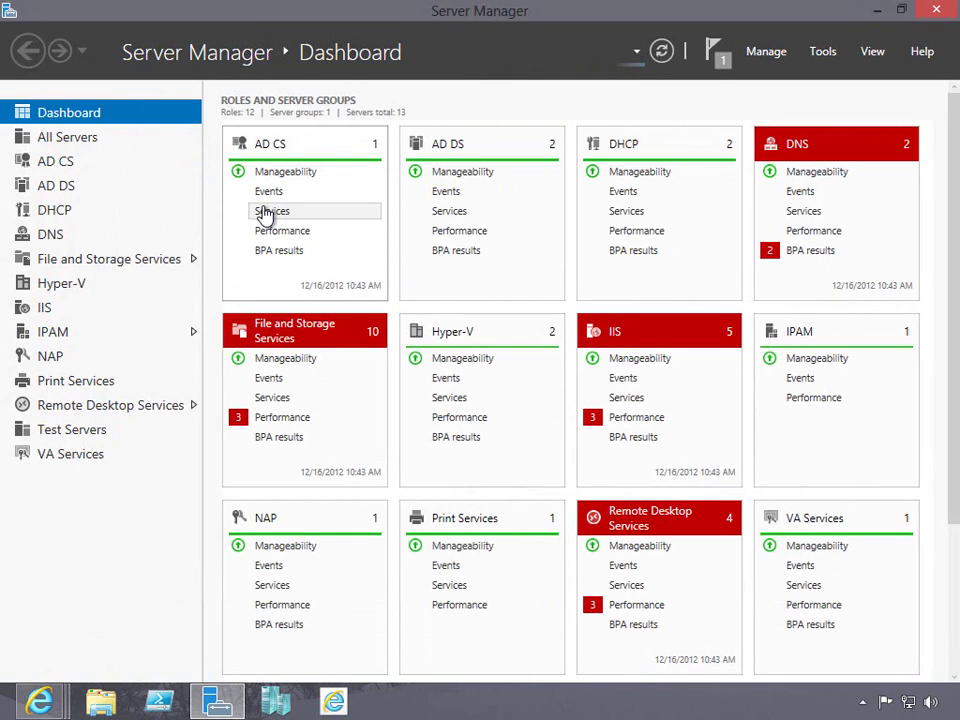
Check the All Servers list of 13 servers, then close Server Manager.
click(81, 142)
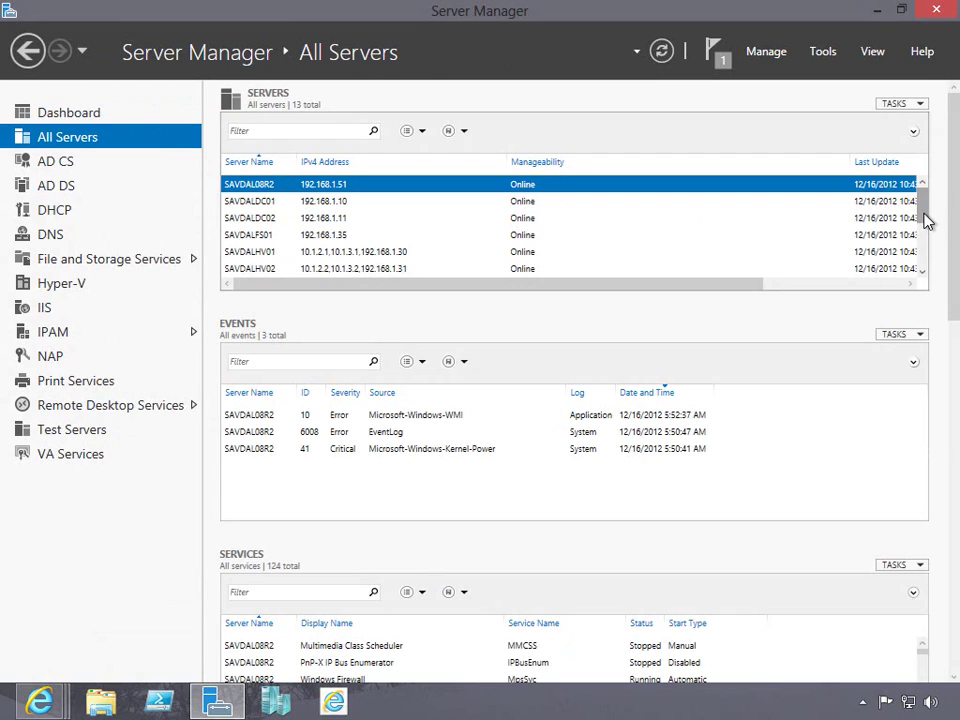
drag(926, 208, 912, 184)
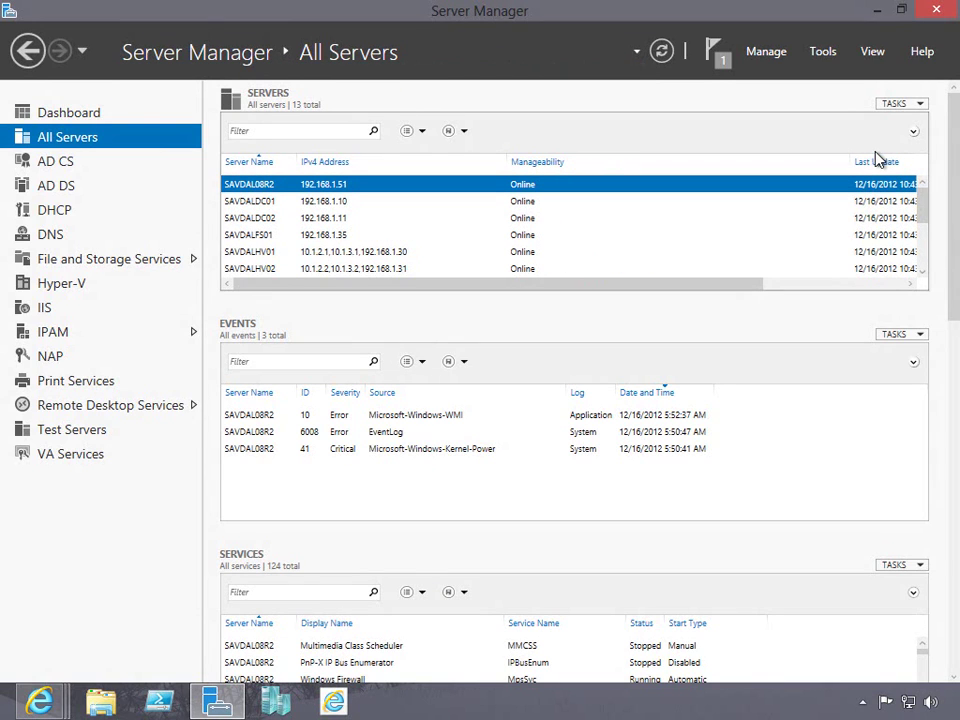
click(935, 11)
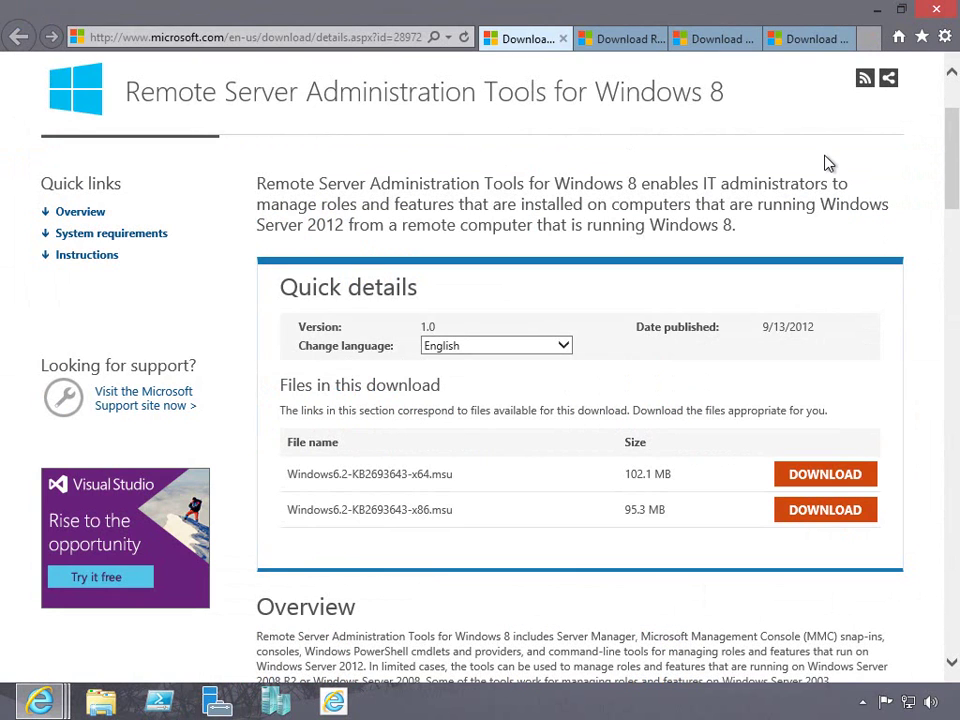
Compare the Windows 7 SP1 and Vista RSAT pages, highlighting Server 2008 R2 and Server 2008.
click(622, 38)
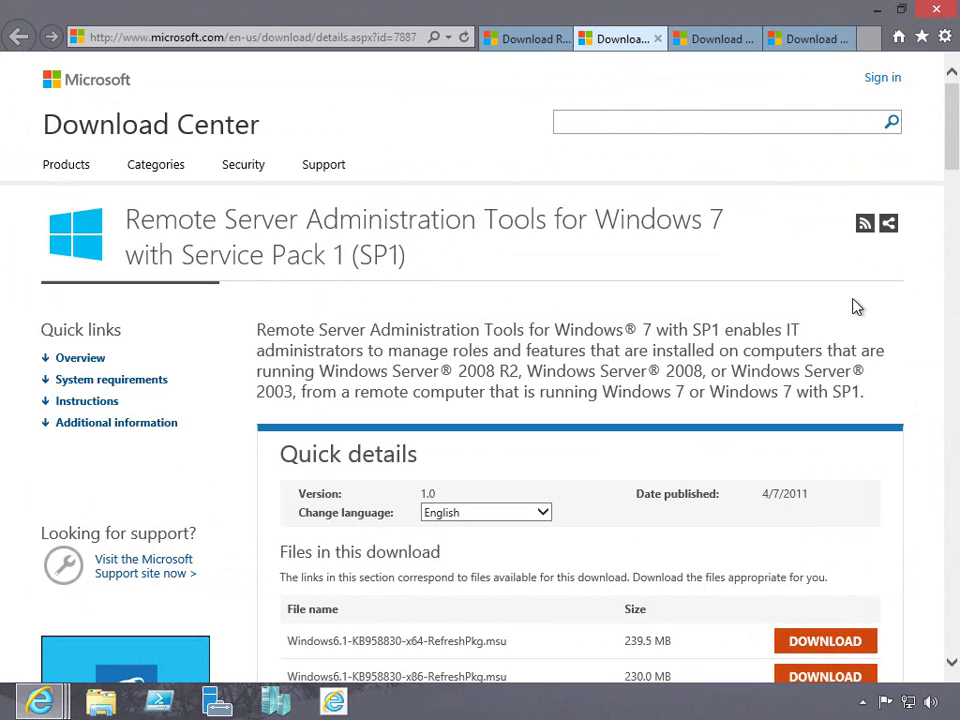
drag(521, 372, 392, 372)
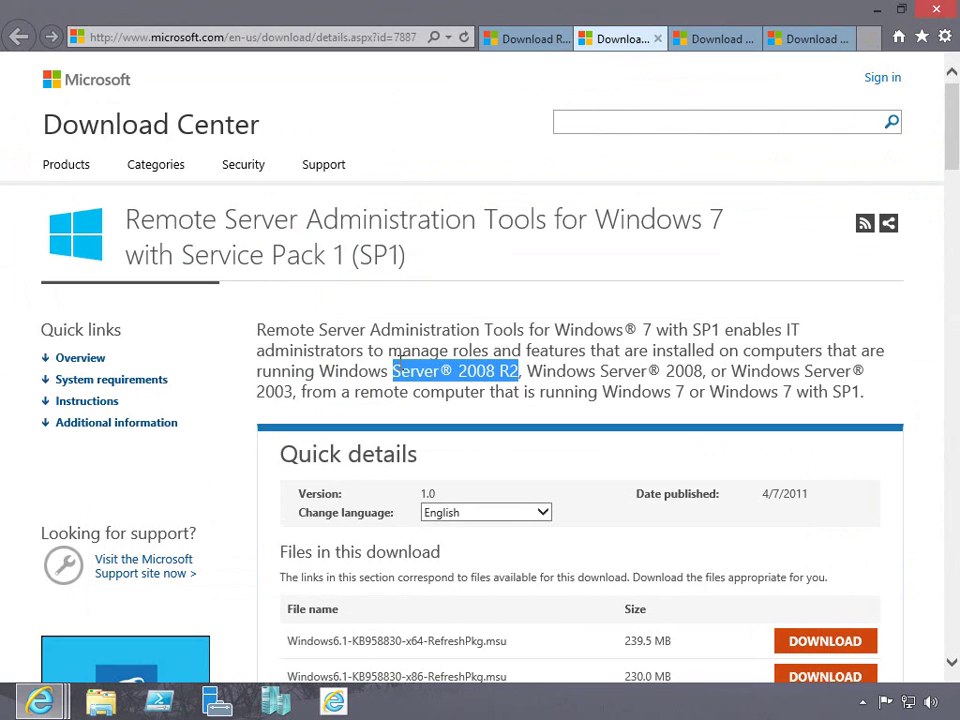
click(724, 44)
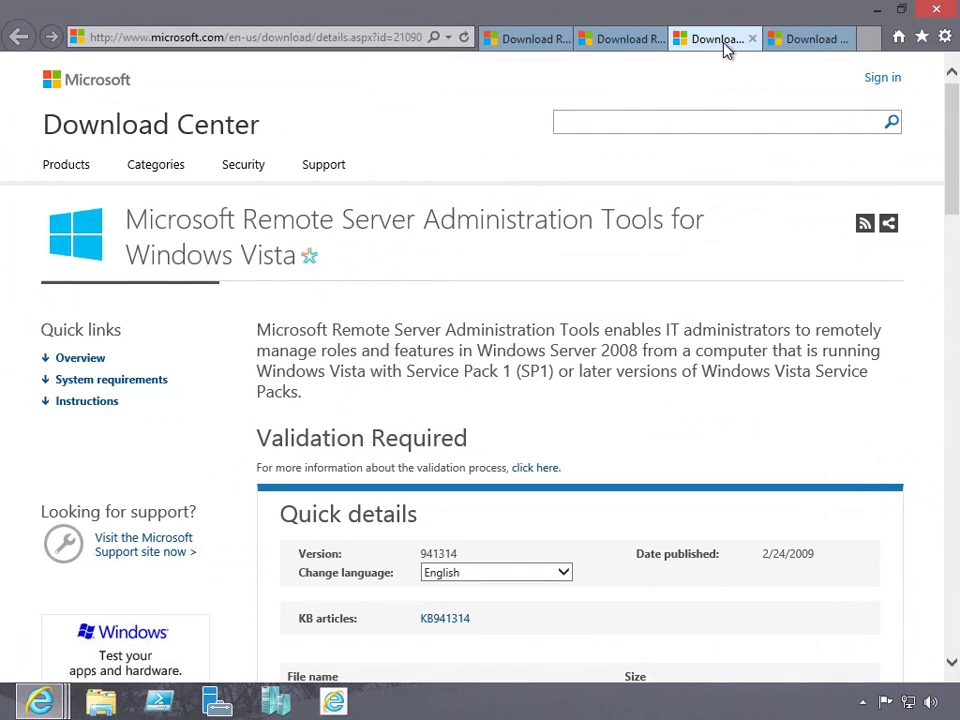
double_click(655, 352)
drag(585, 347, 565, 350)
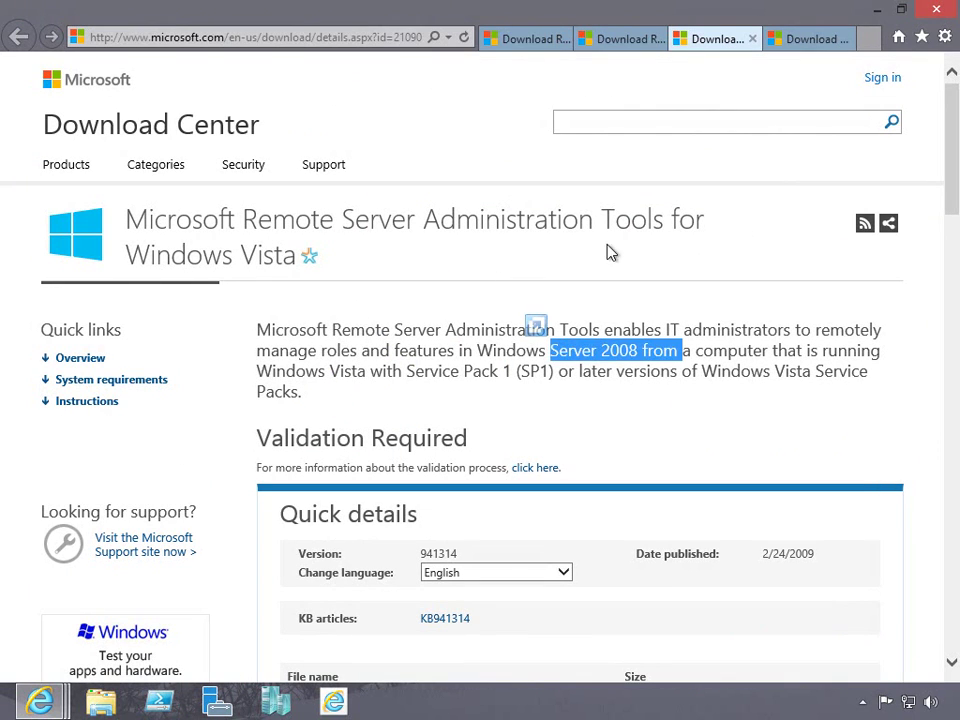
Highlight the Windows XP SP1 requirement on the Server 2003 tools pack page, then minimize the browser.
click(816, 39)
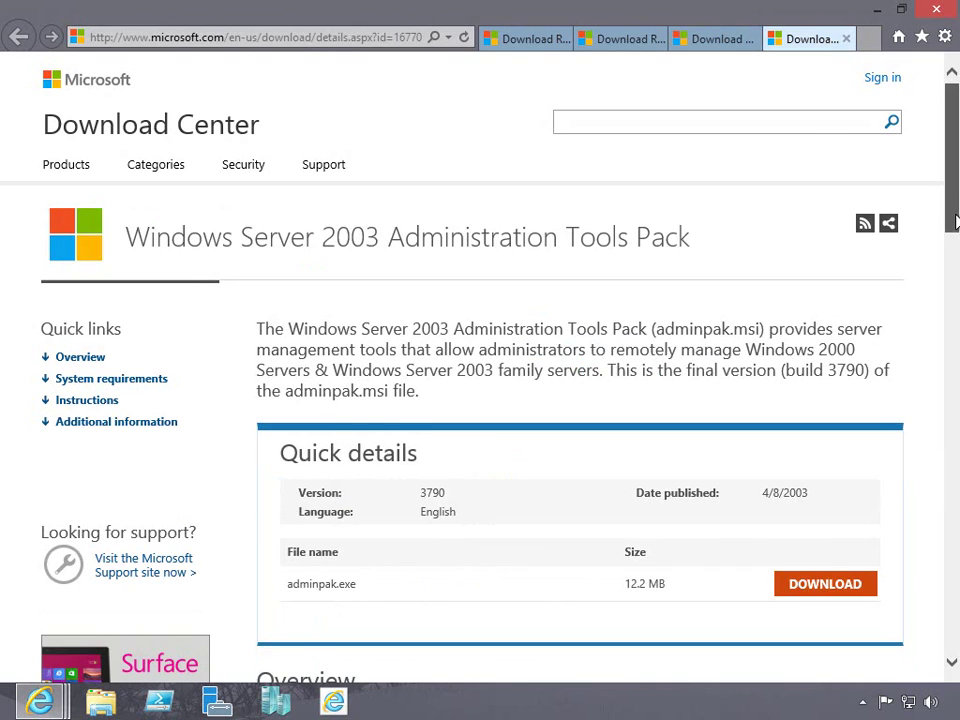
scroll(438, 348, down, 6)
drag(358, 326, 272, 328)
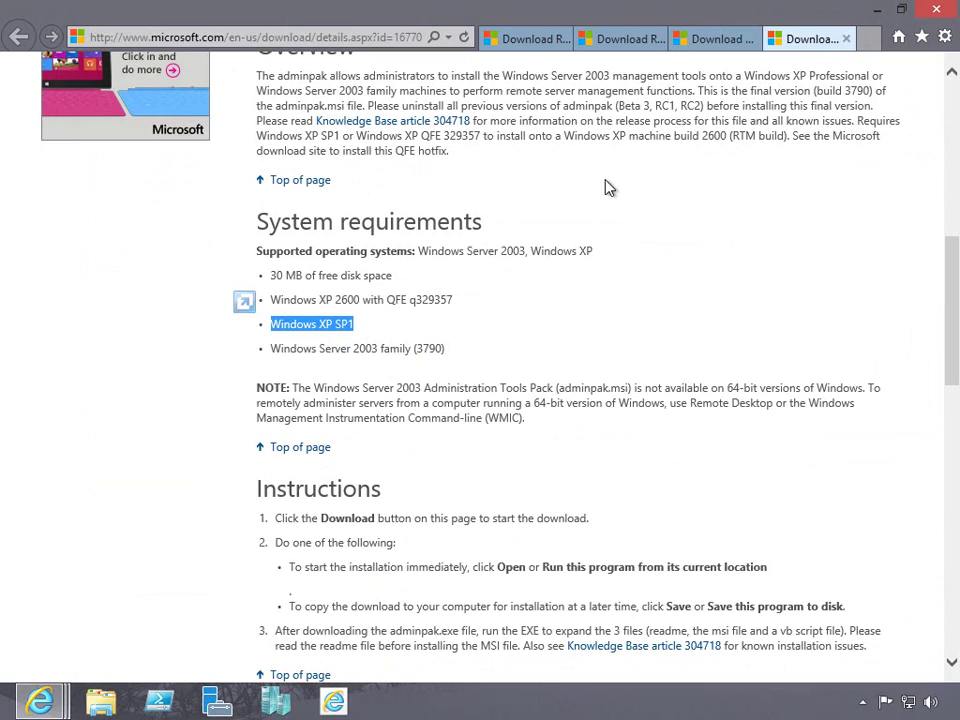
mouse_move(955, 3)
click(882, 10)
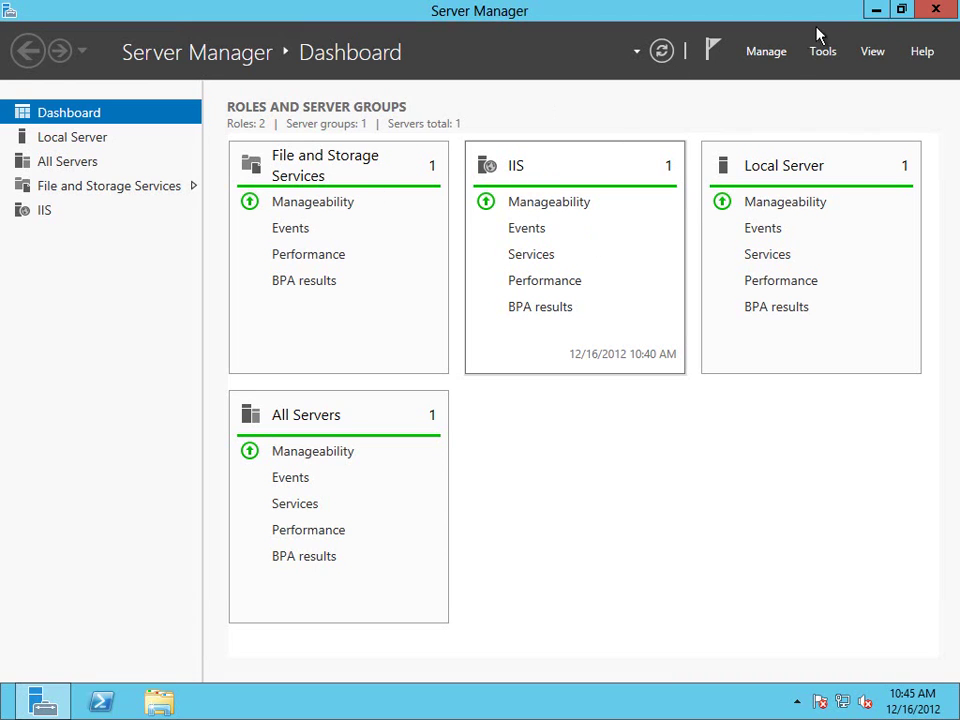
Open Server Manager's Manage menu of server management tasks.
click(774, 55)
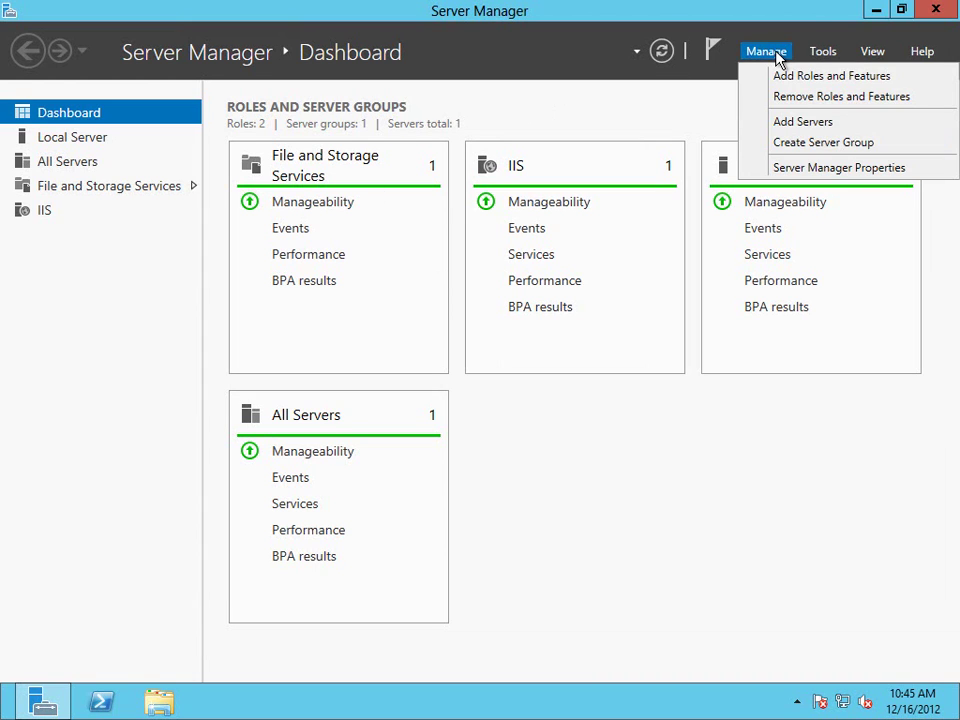
Start Add Roles and Features with role-based installation on this server, skipping to the Features page.
click(779, 78)
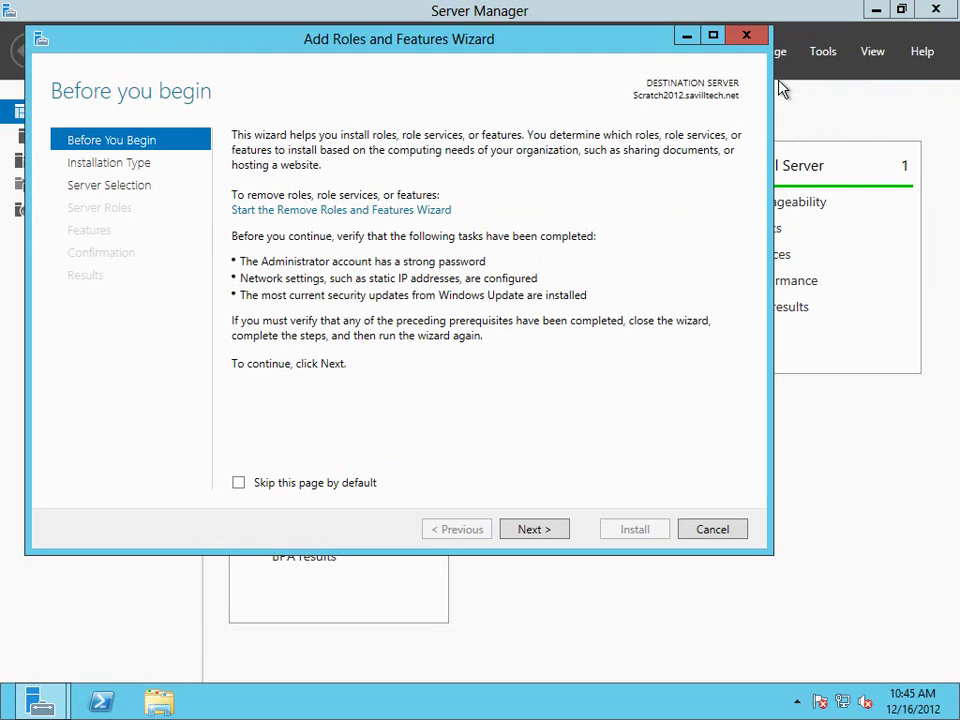
click(539, 532)
click(538, 536)
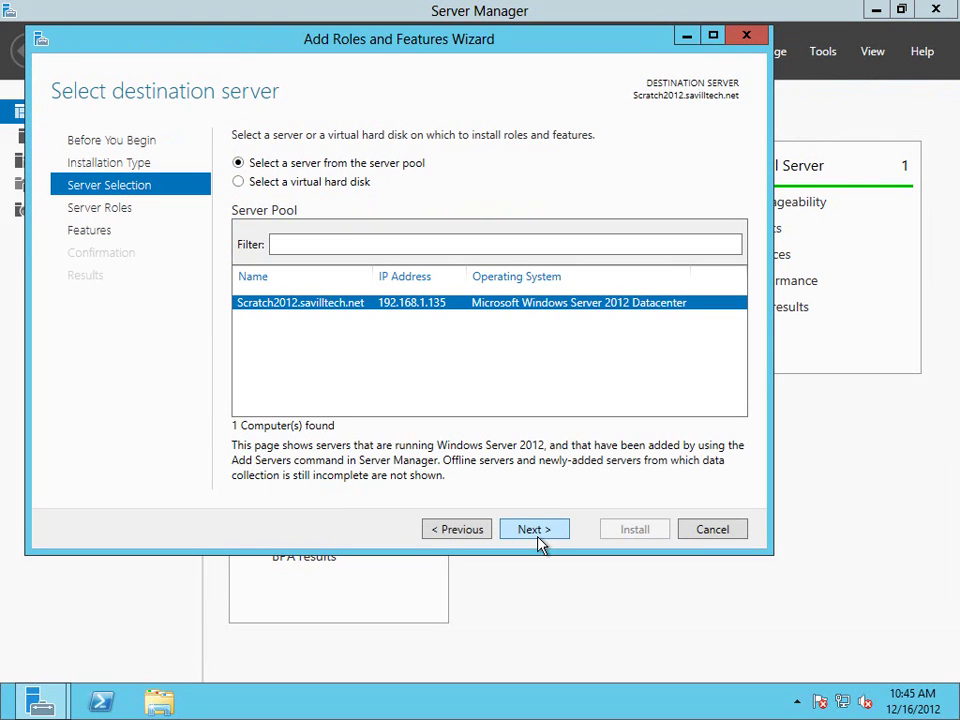
click(538, 538)
click(538, 540)
Expand Remote Server Administration Tools and its Feature and Role Administration Tools, then cancel.
drag(531, 236, 535, 325)
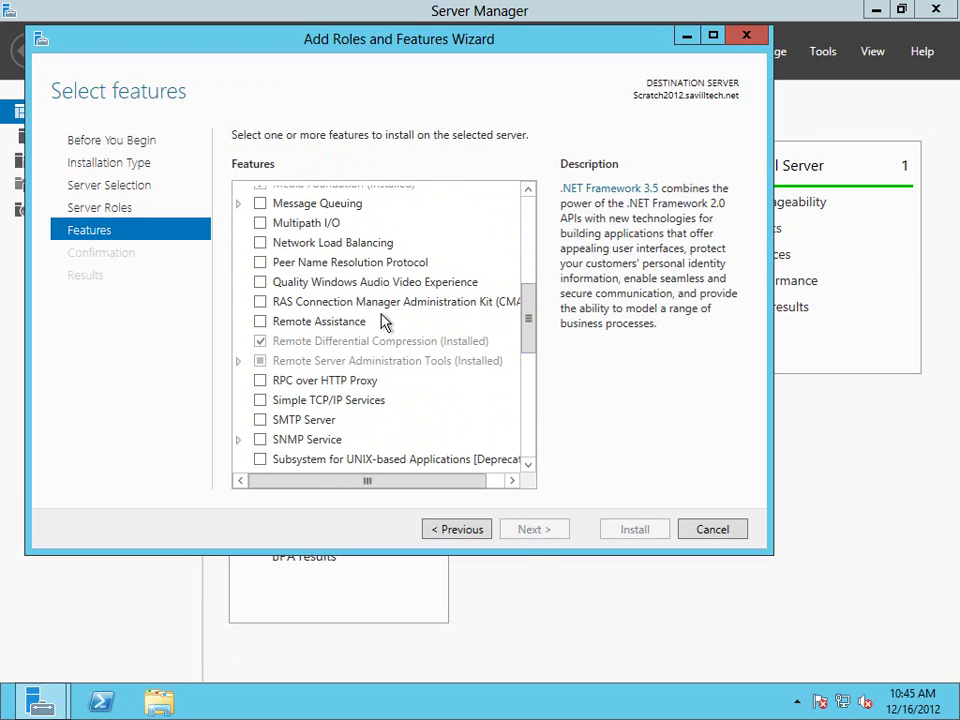
click(239, 361)
drag(537, 328, 533, 359)
click(255, 272)
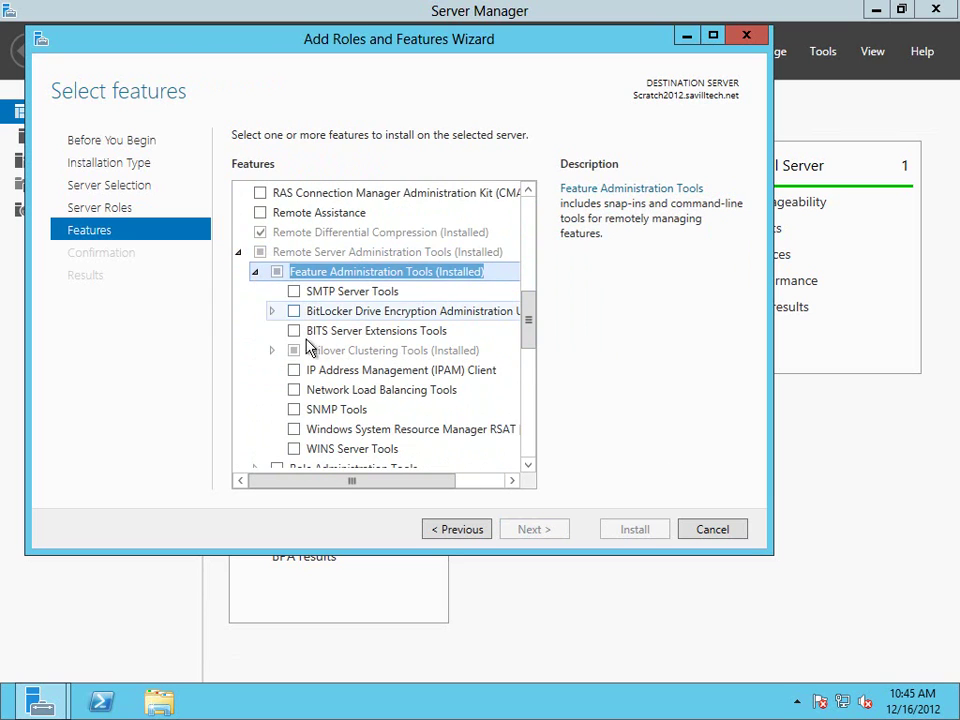
drag(529, 332, 533, 370)
click(255, 349)
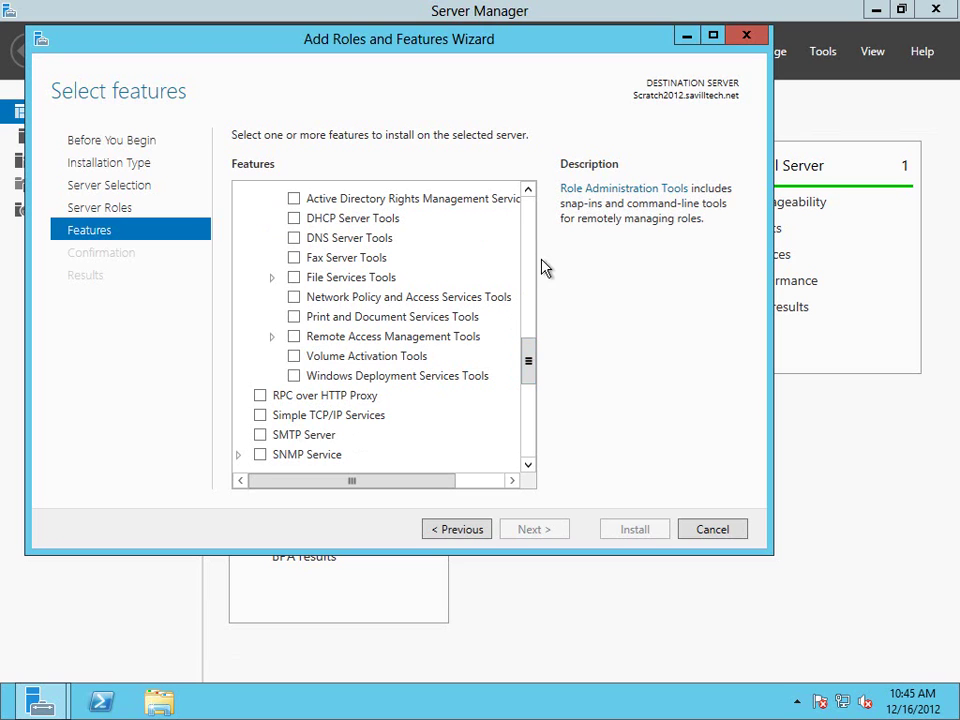
click(721, 538)
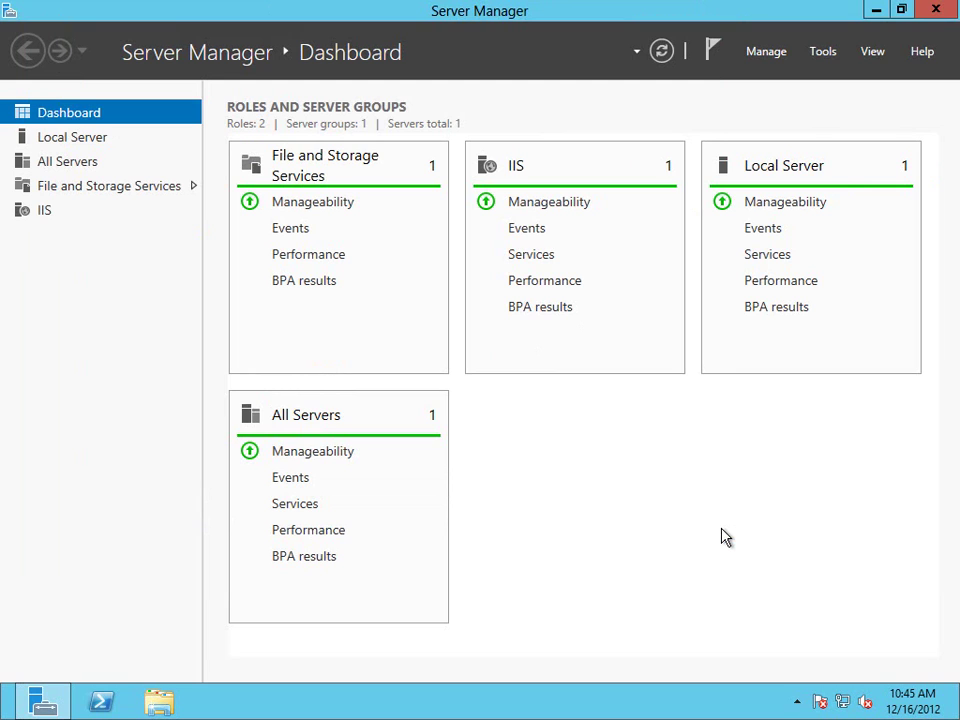
Start Add Roles and Features and choose a Remote Desktop Services installation.
click(784, 55)
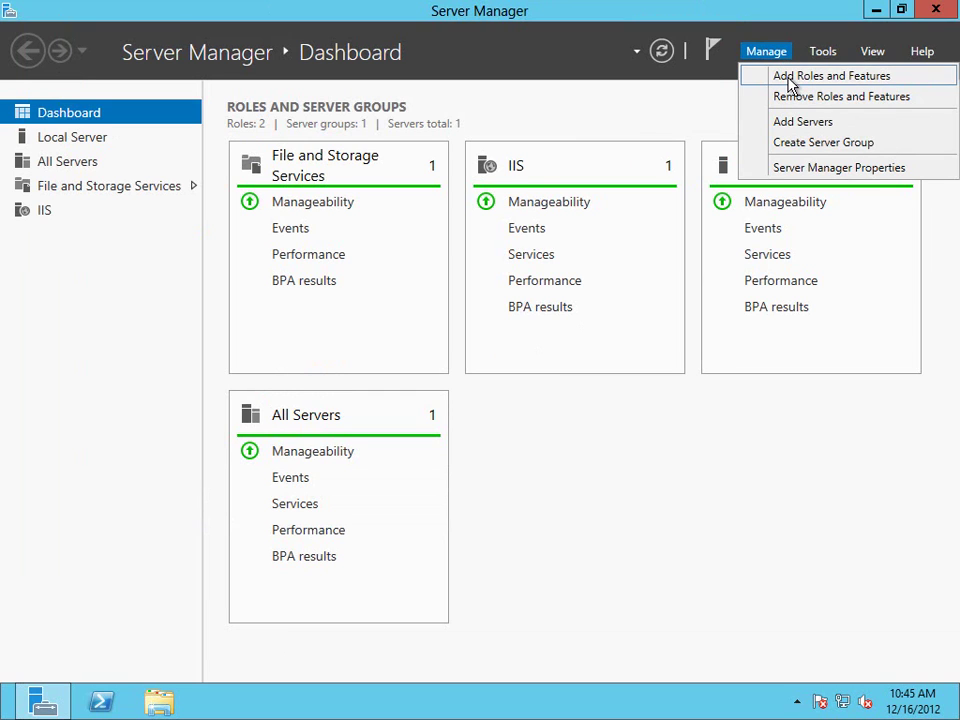
click(790, 80)
click(577, 560)
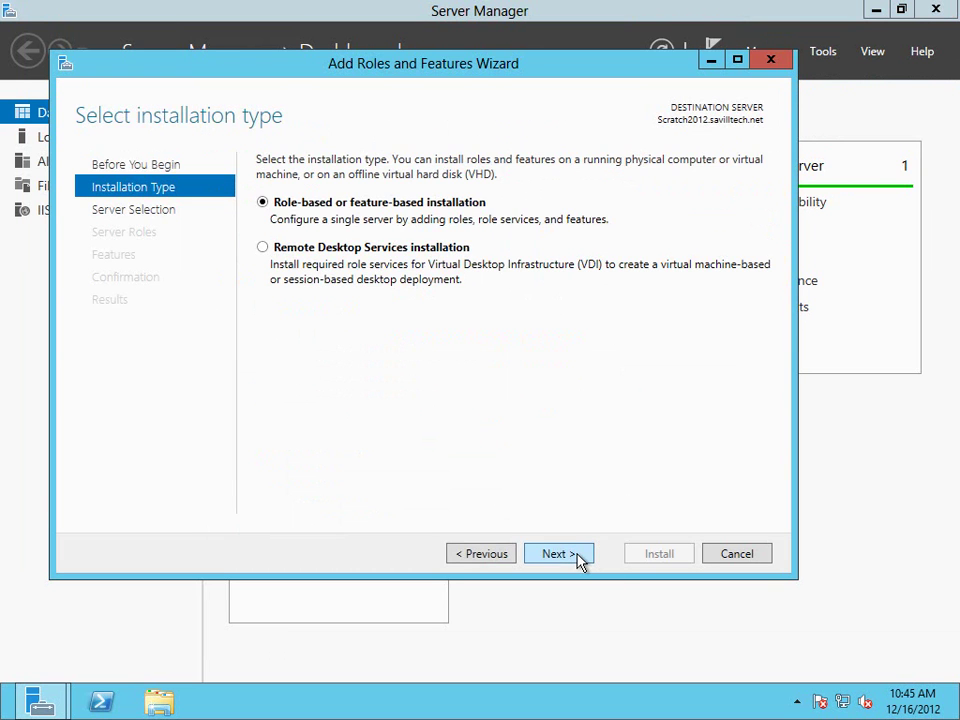
click(577, 560)
click(481, 553)
click(264, 249)
click(553, 555)
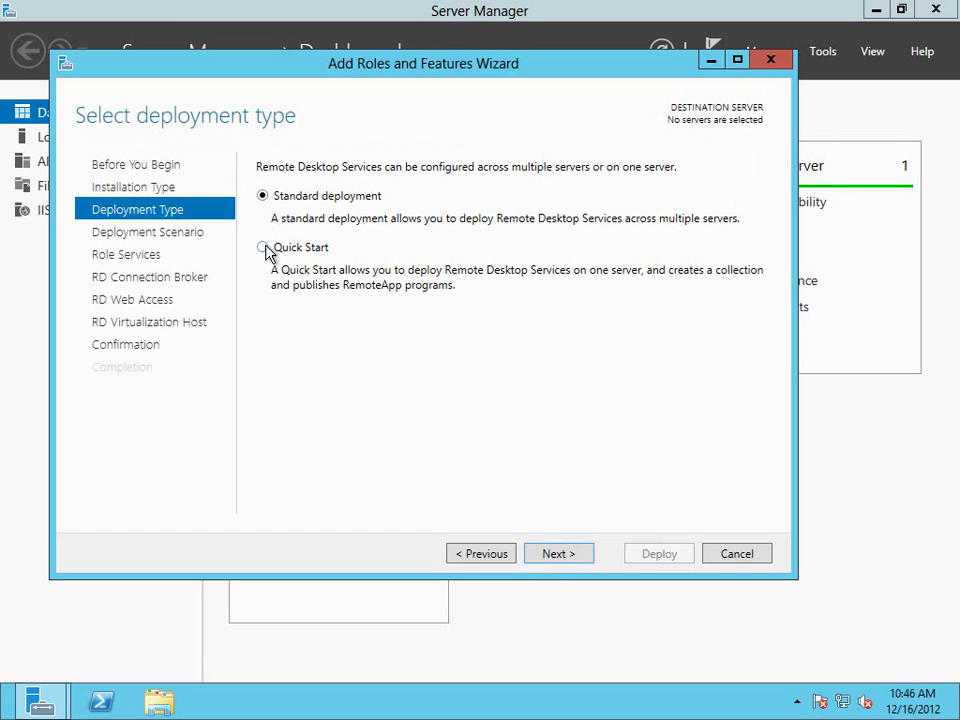
Choose a Quick Start, session-based desktop deployment on Scratch2012 and reach confirmation.
click(267, 250)
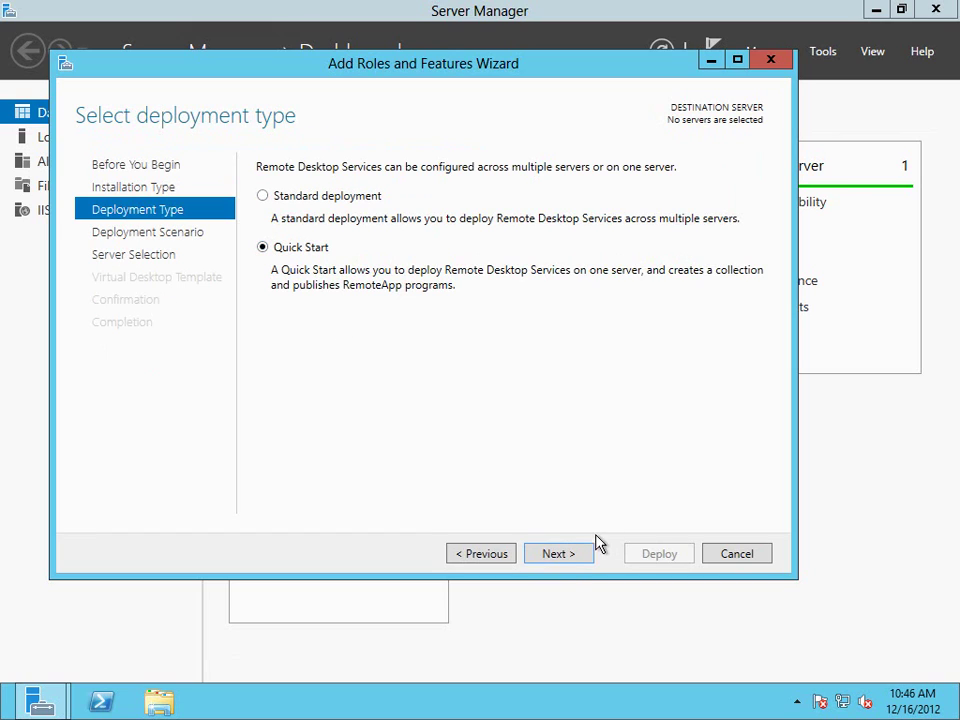
click(558, 555)
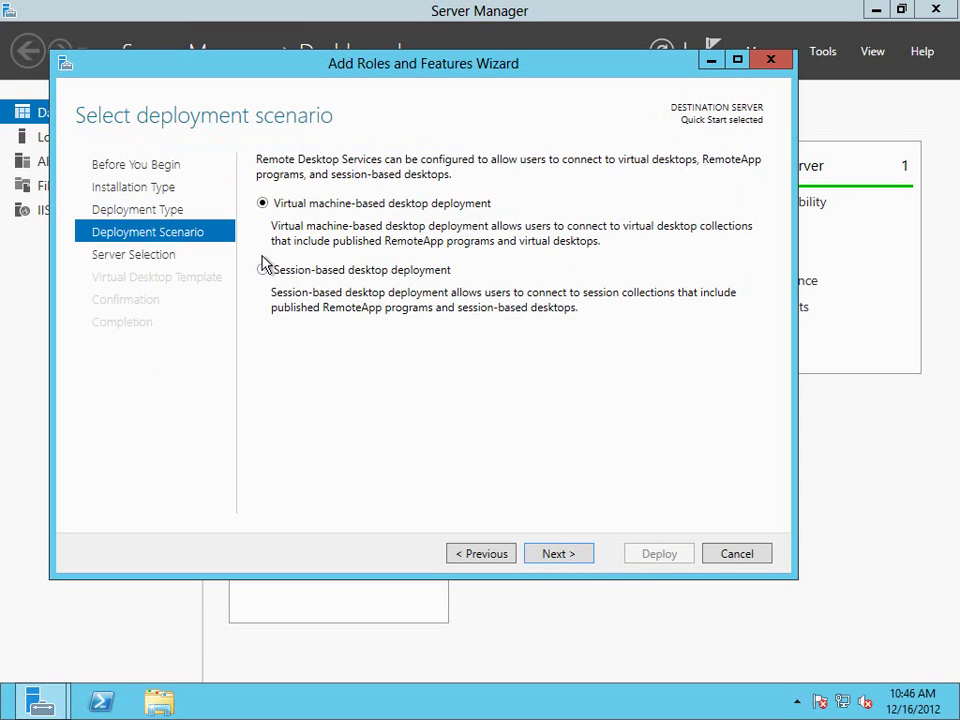
click(263, 270)
click(558, 555)
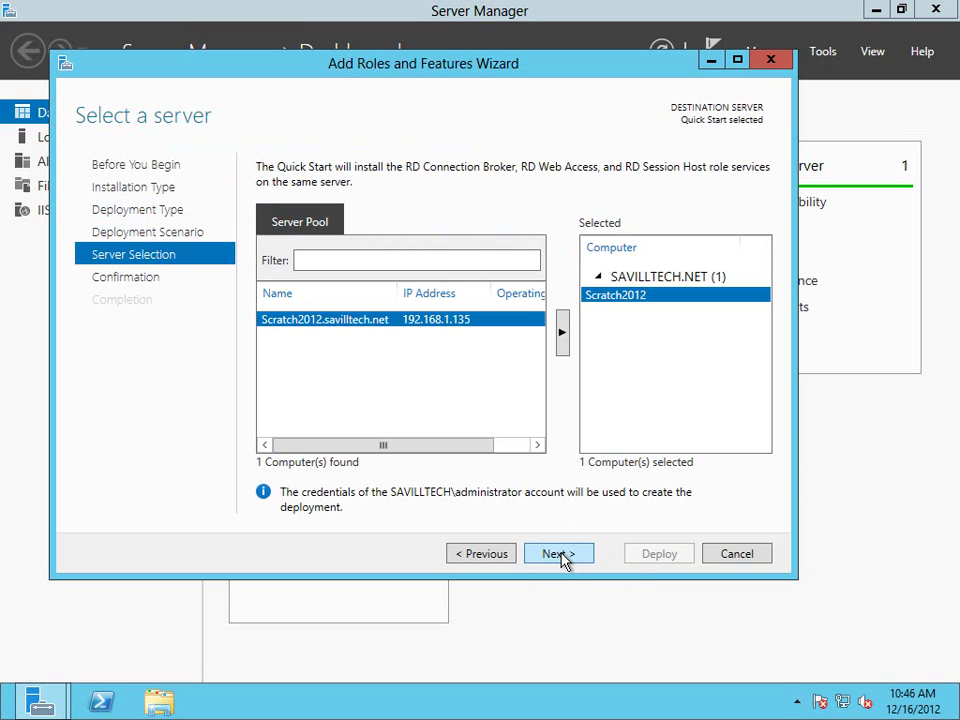
click(558, 554)
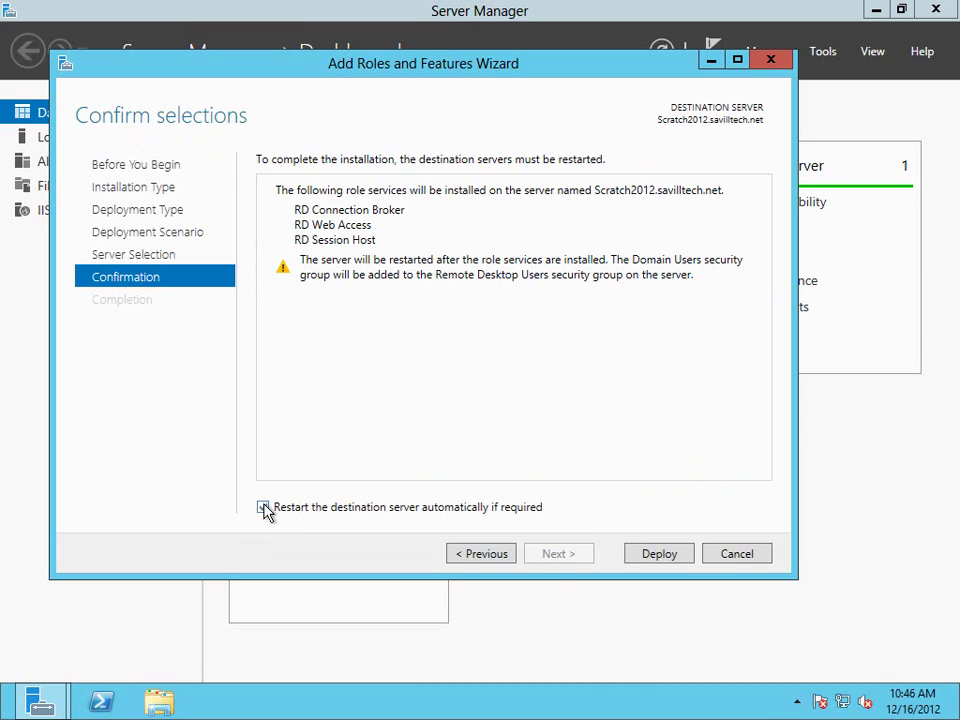
Deploy RD Connection Broker, RD Web Access and RD Session Host, closing the wizard once all succeed.
click(650, 556)
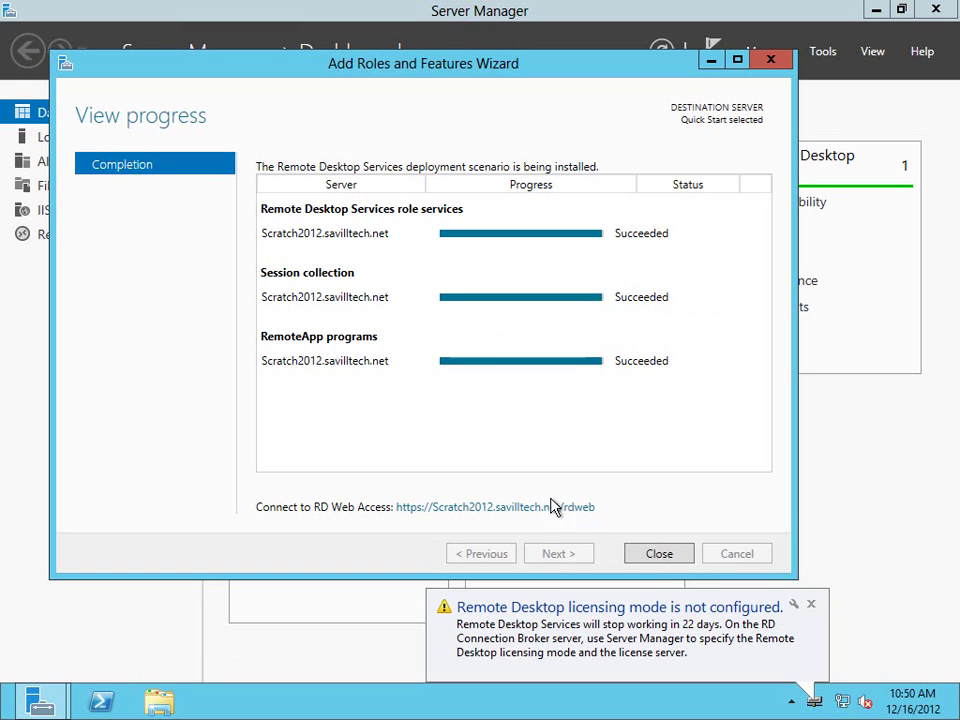
click(661, 557)
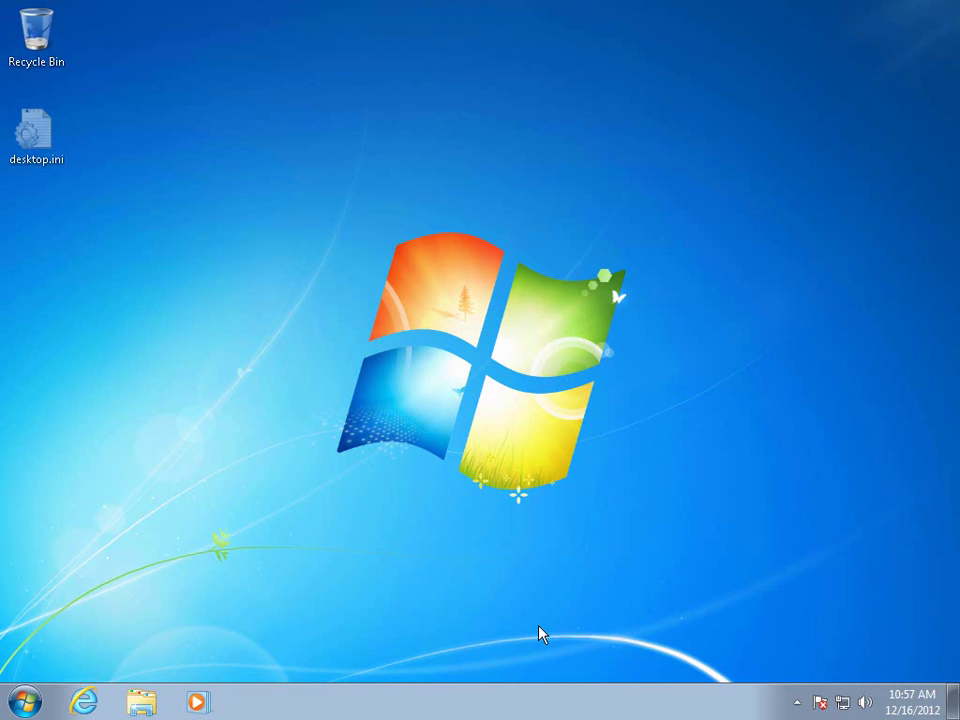
Open the Run box and begin typing the RD Web Access server's http address.
key(super+r)
text(http)
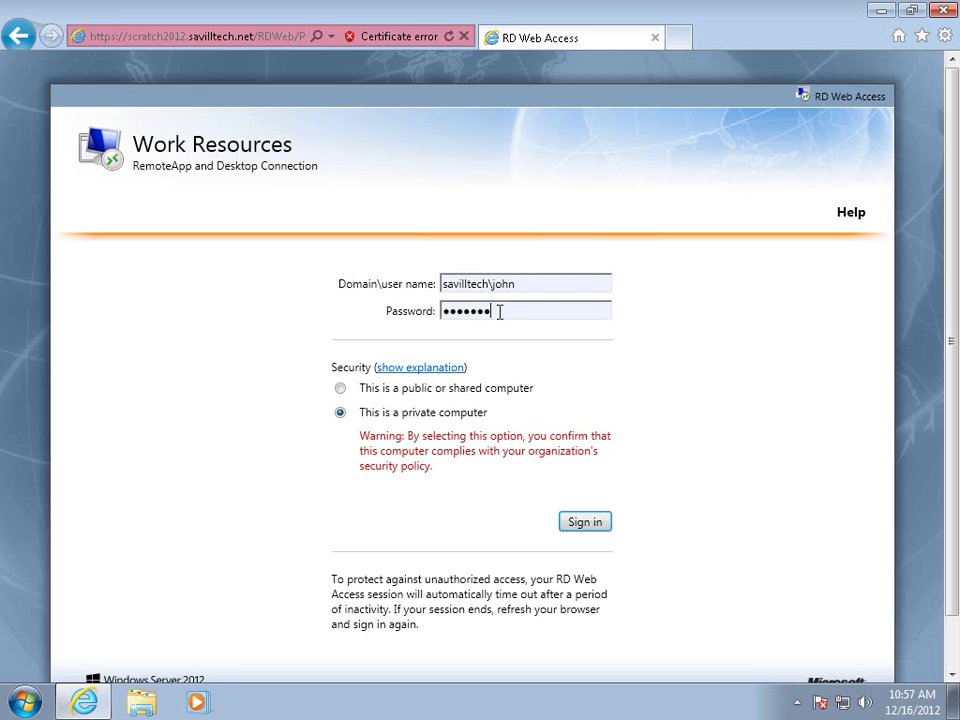
Sign in to RD Web Access, launch Paint as a RemoteApp with the account password, and draw a stroke.
key(Return)
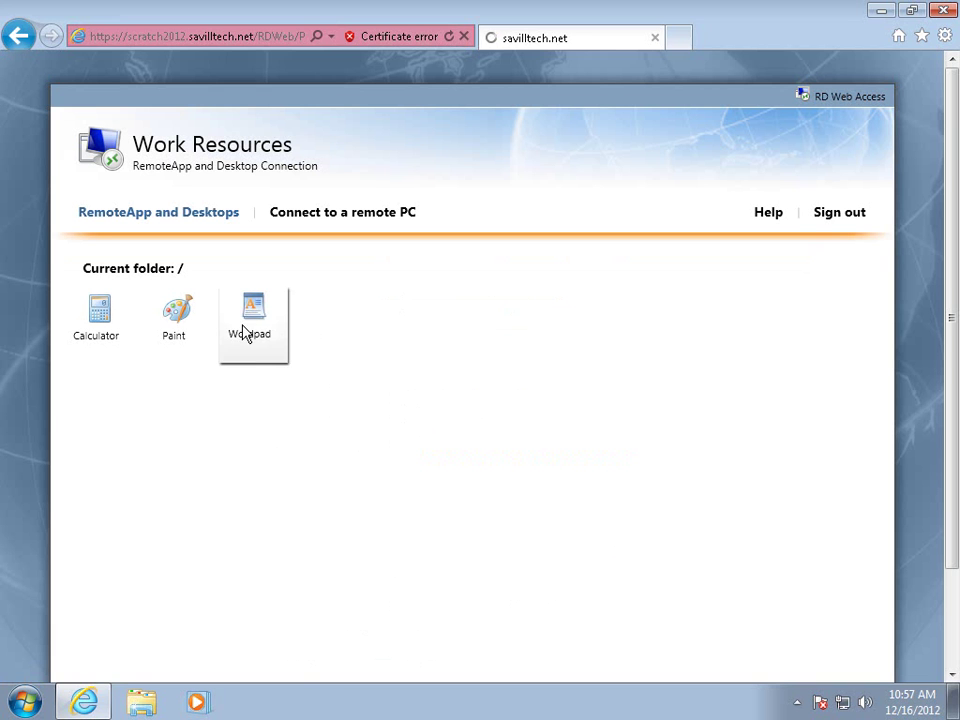
click(90, 318)
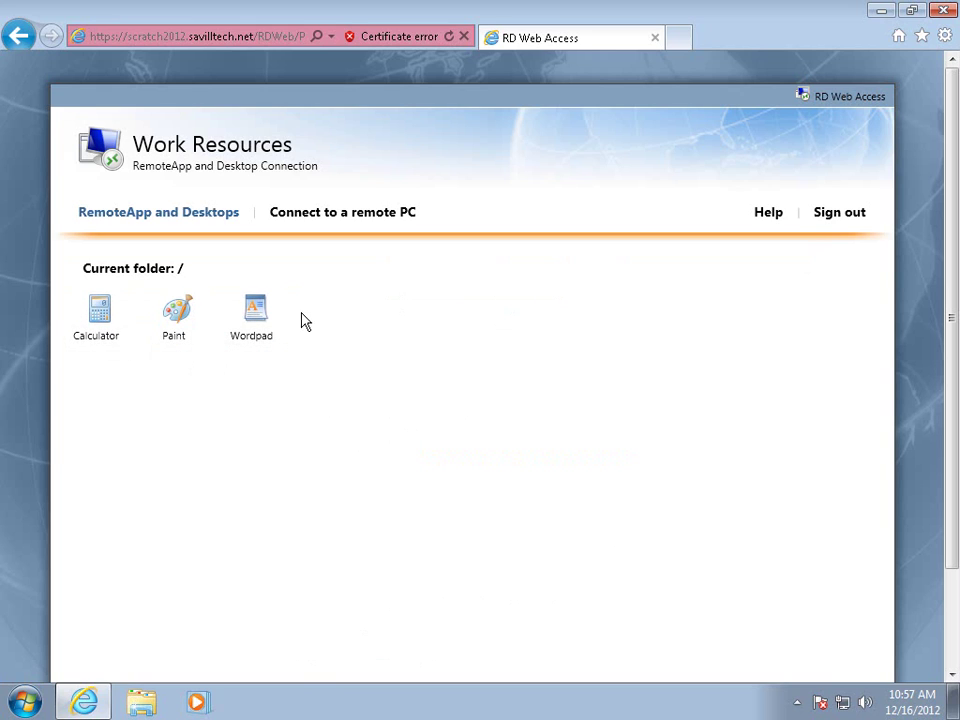
click(184, 326)
click(189, 326)
click(452, 408)
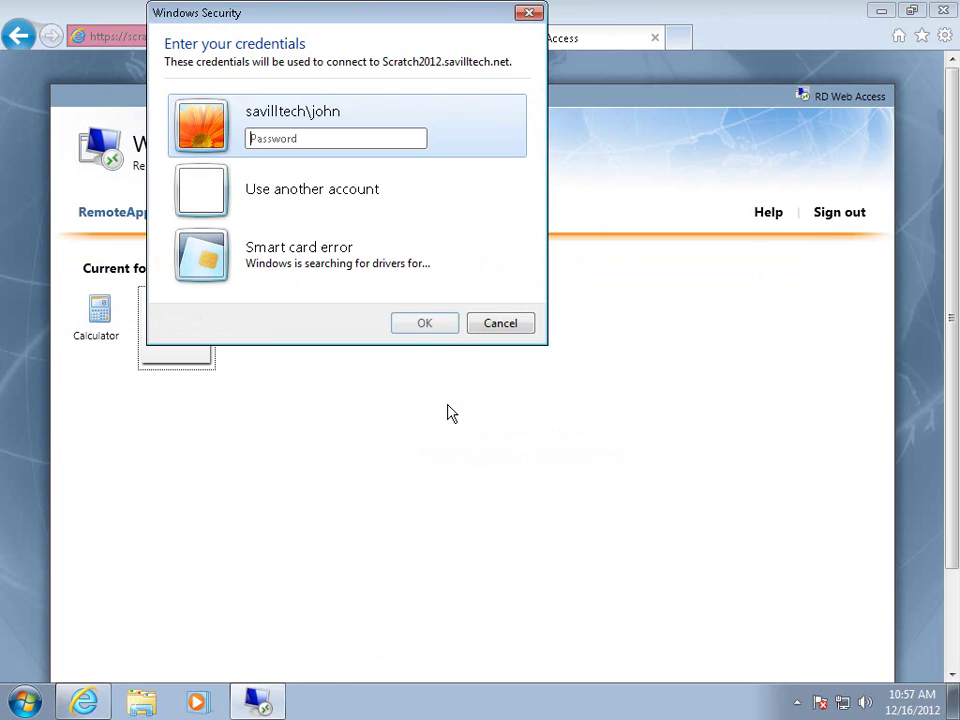
text(passwo)
key(Return)
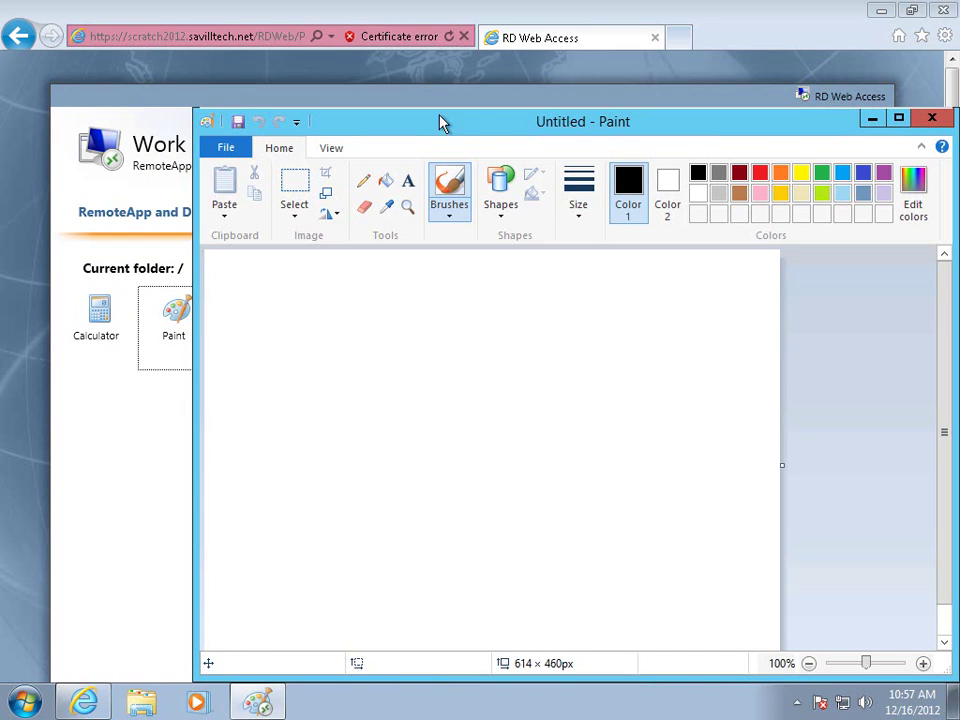
drag(441, 122, 394, 90)
mouse_move(446, 378)
mouse_down()
mouse_move(354, 476)
mouse_move(285, 450)
mouse_move(315, 363)
mouse_up()
Confirm mstsc.exe is running in Task Manager, then close Paint with Don't Save.
right_click(553, 706)
click(617, 645)
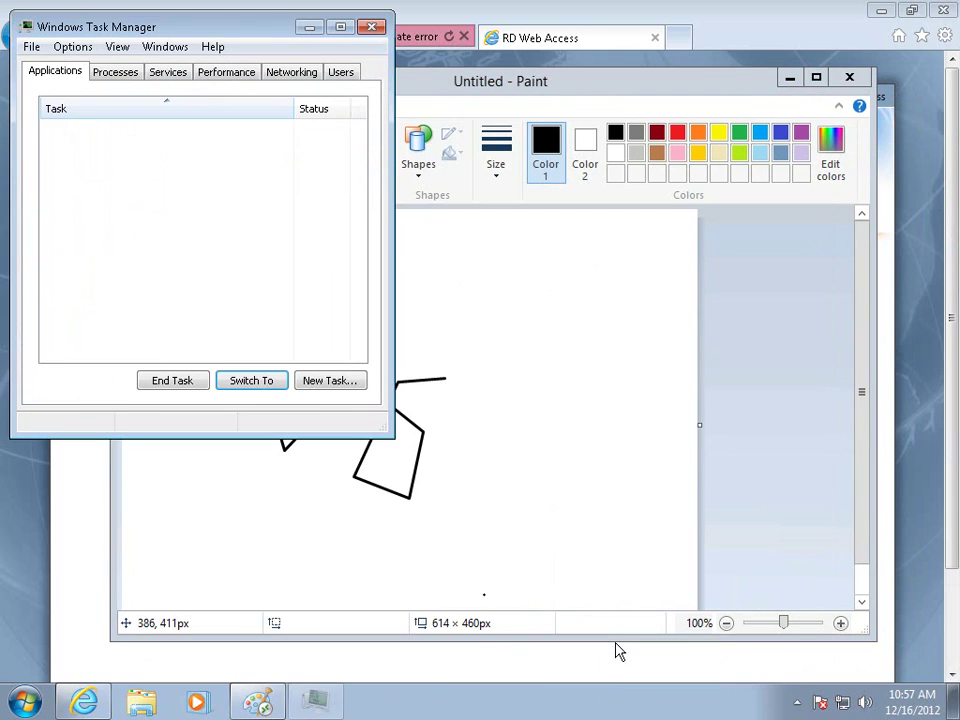
click(100, 75)
click(97, 242)
click(60, 74)
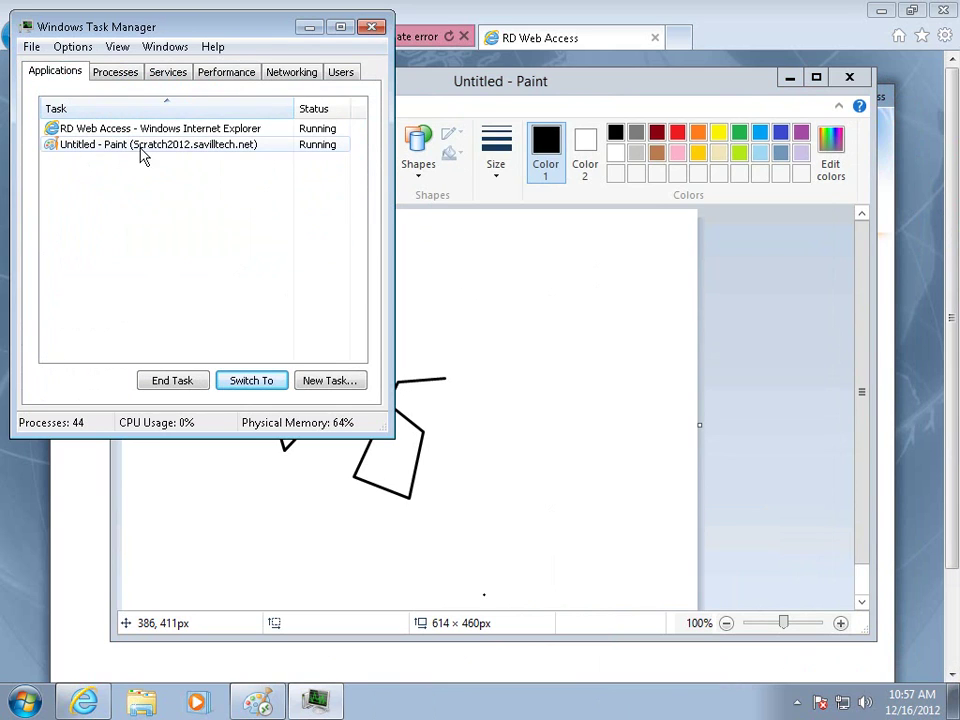
click(372, 30)
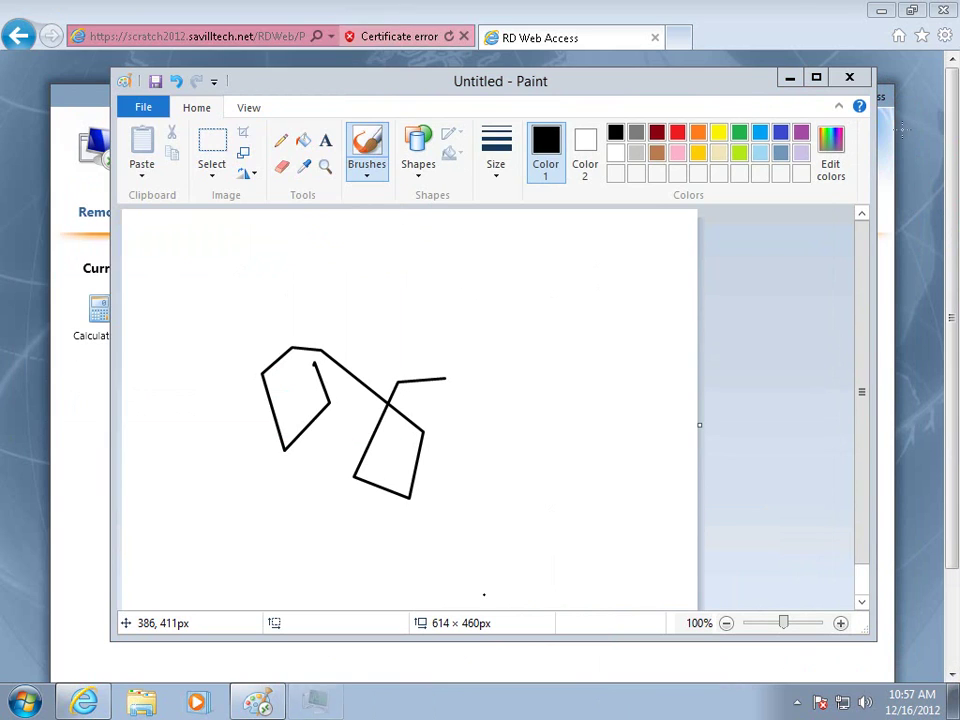
click(849, 77)
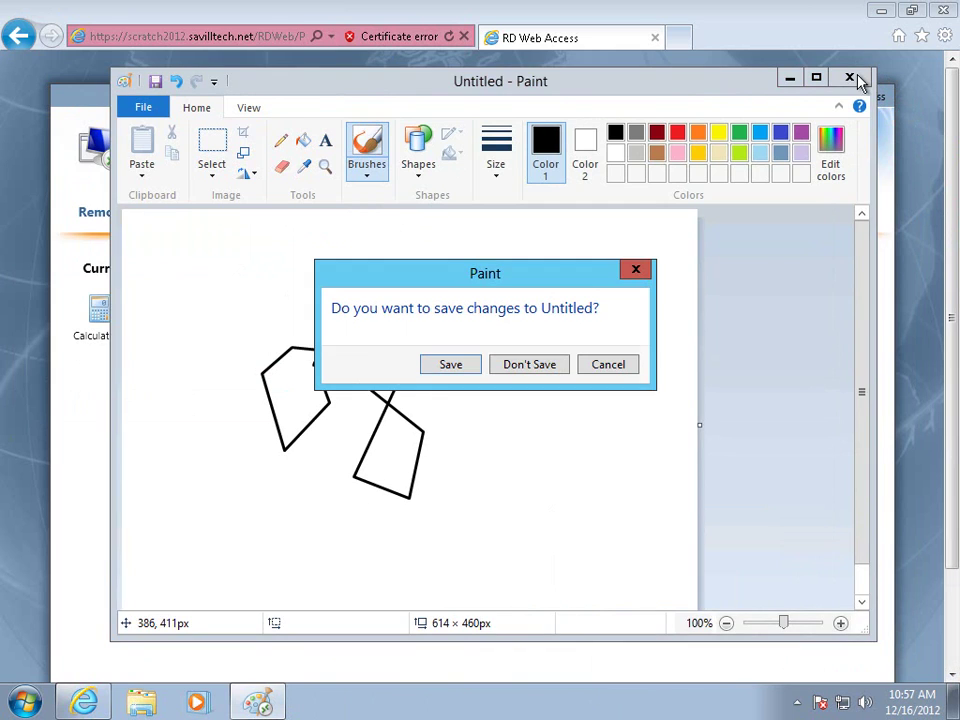
click(530, 365)
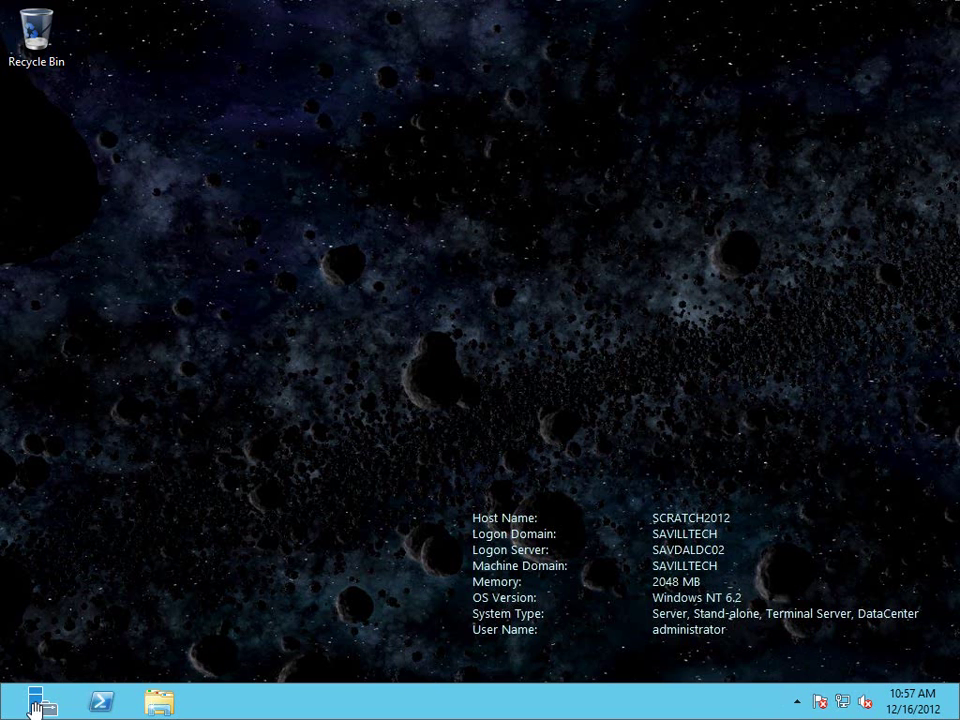
Go to Remote Desktop Services > Collections > QuickSessionCollection, listing Calculator, Paint and Wordpad.
click(36, 702)
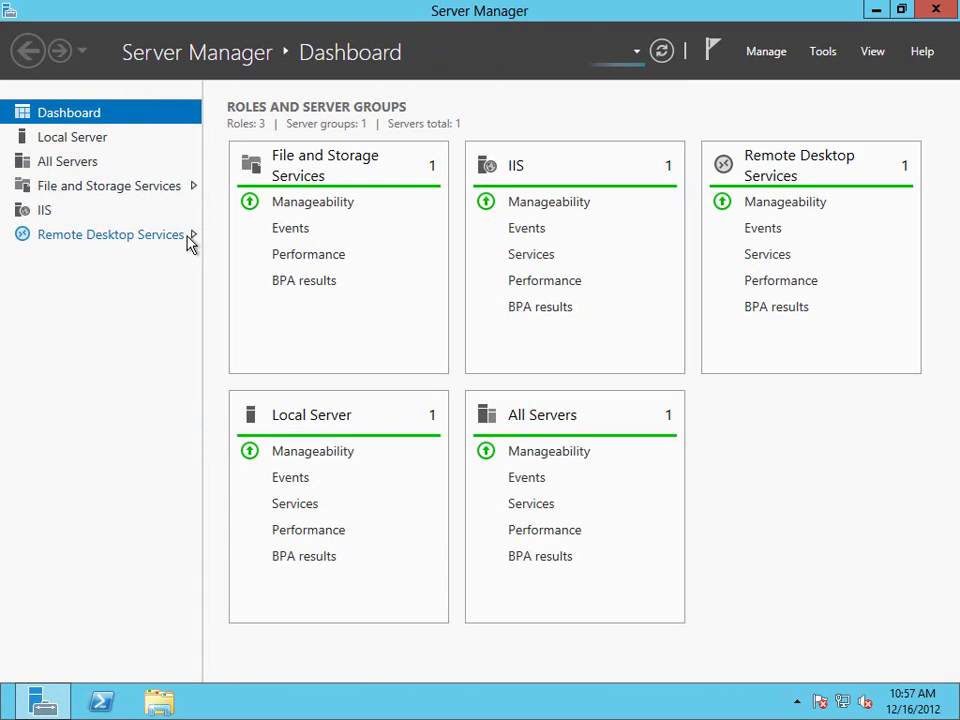
click(187, 238)
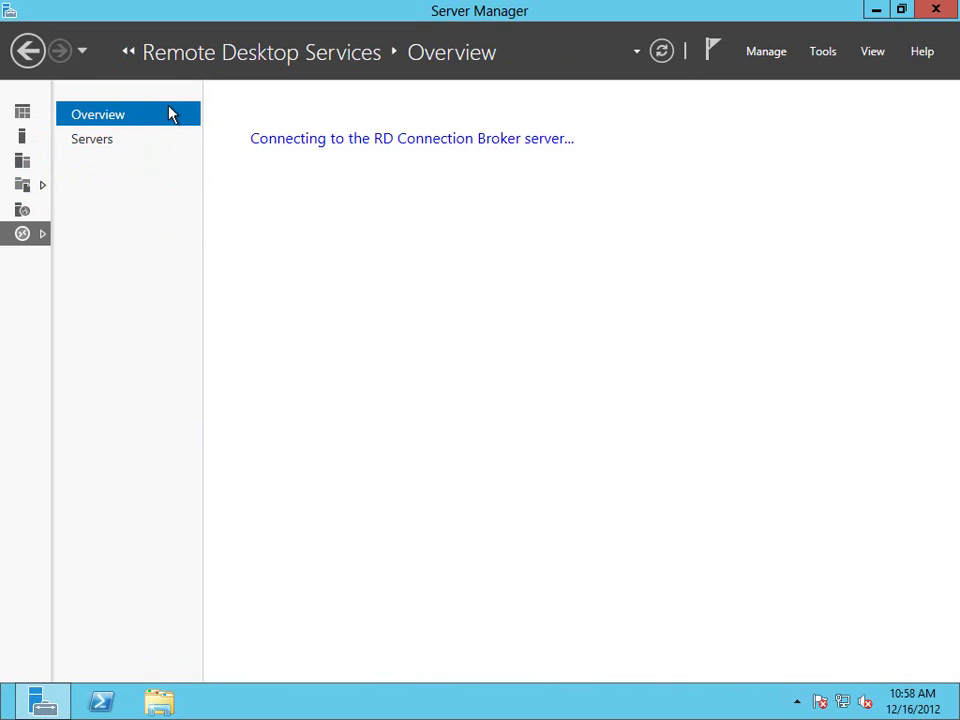
key(alt+Left)
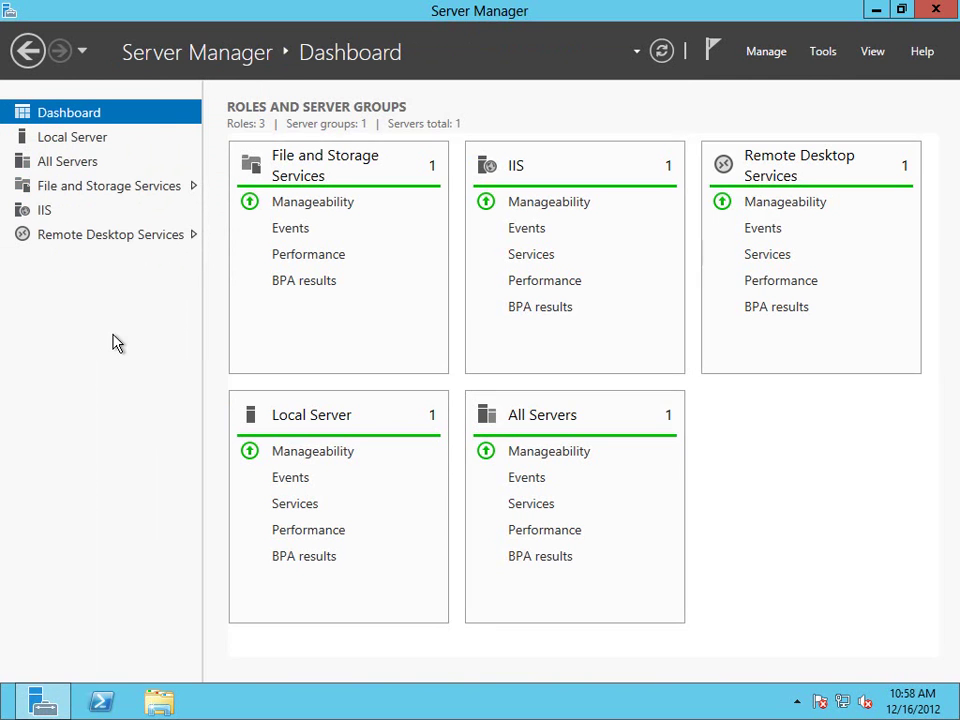
click(195, 237)
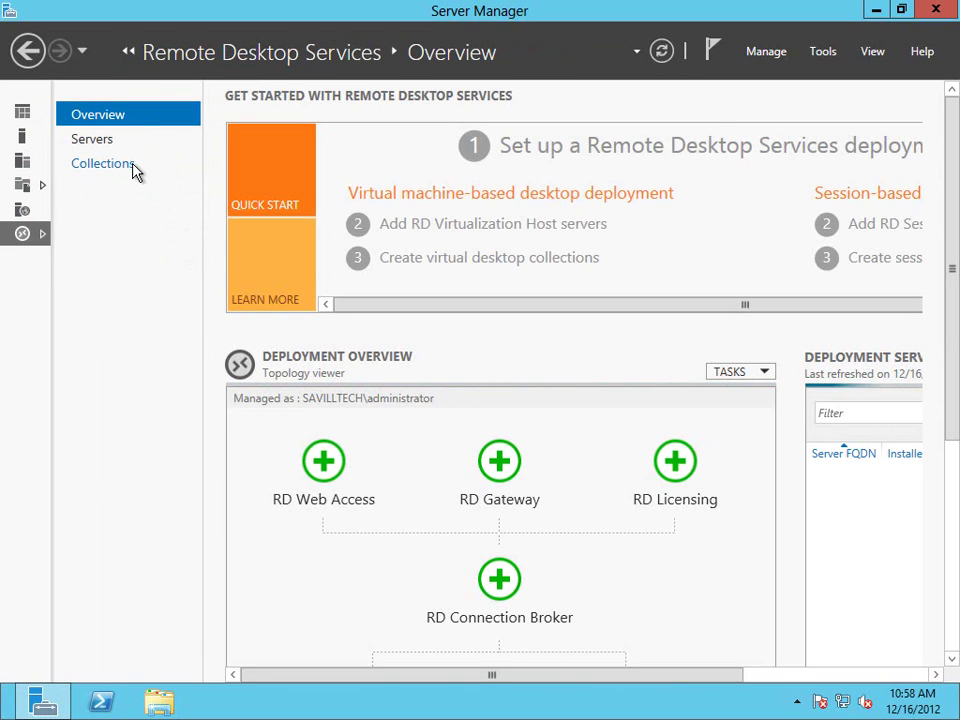
click(133, 170)
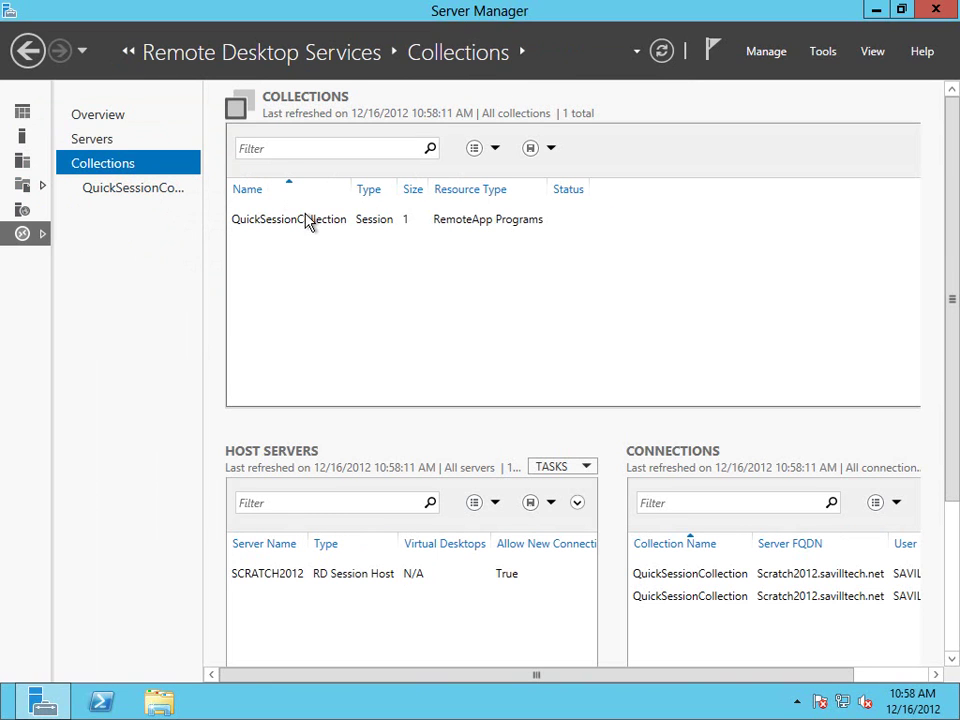
click(309, 226)
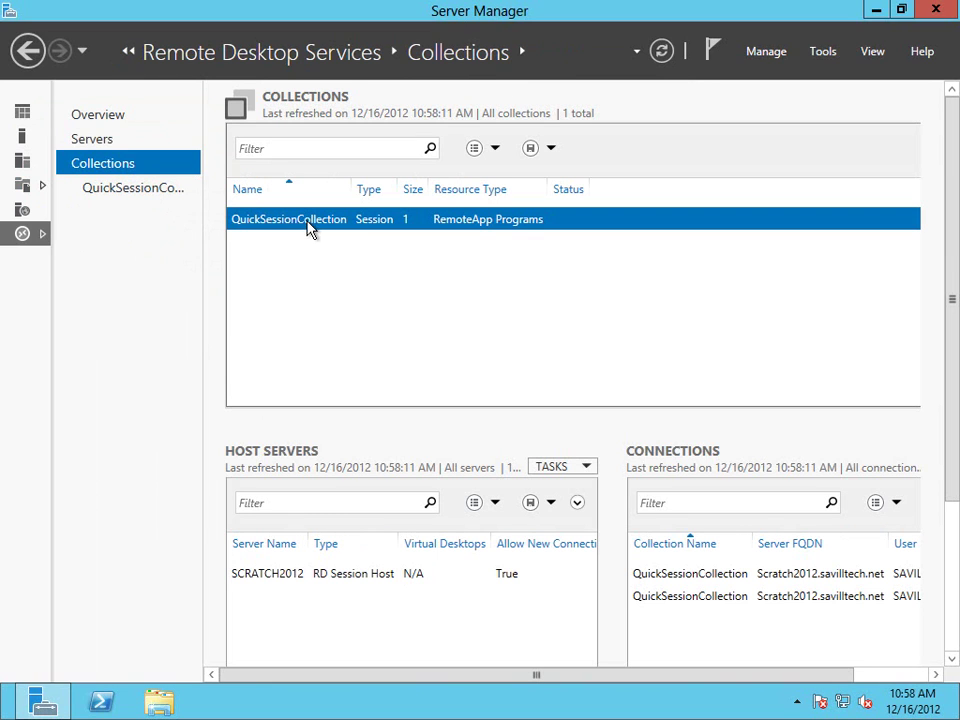
click(147, 192)
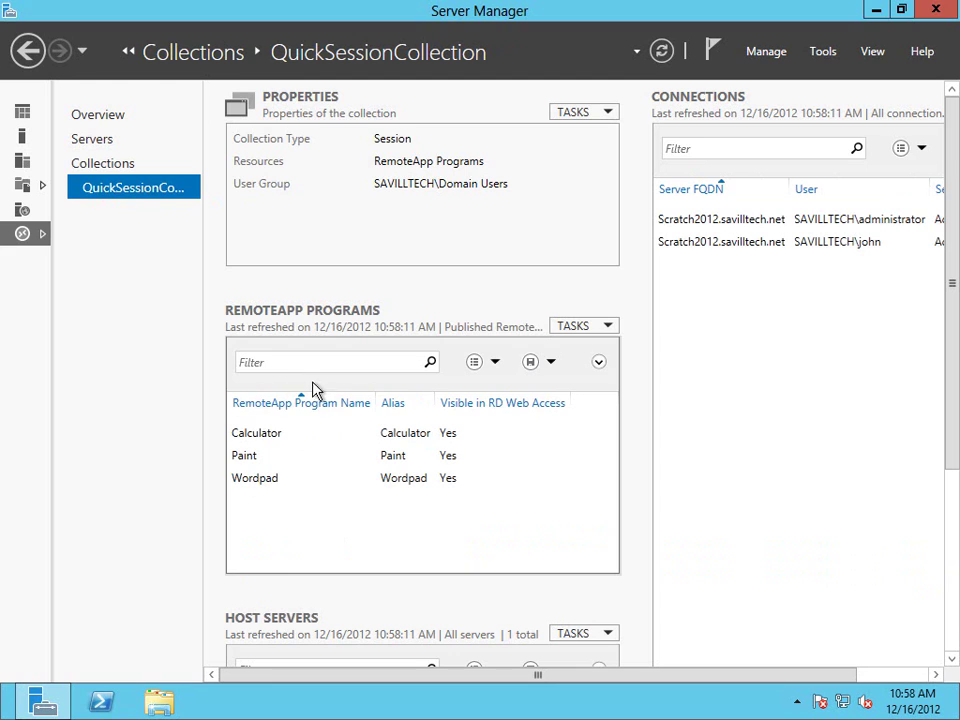
Run the Publish RemoteApp Programs wizard with Server Manager ticked and publish it.
click(611, 336)
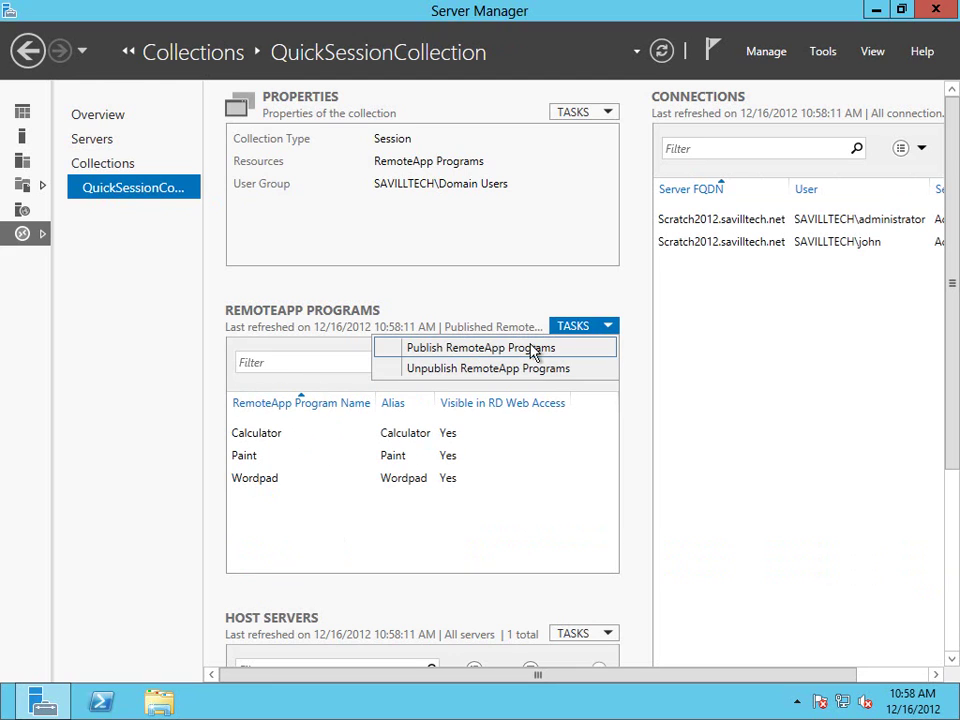
click(530, 349)
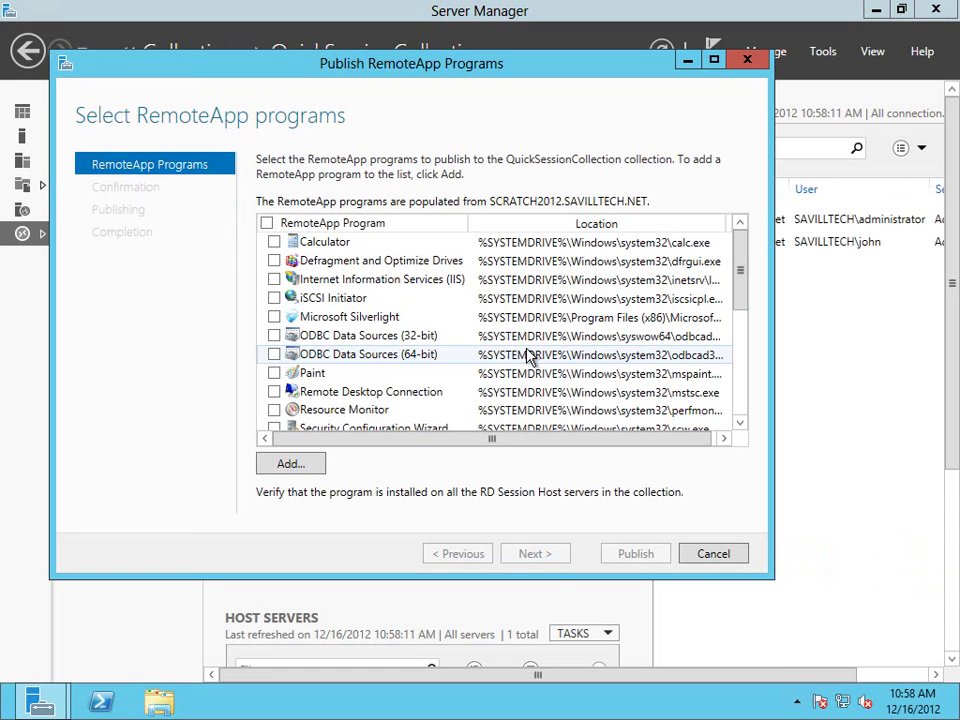
scroll(744, 396, down, 3)
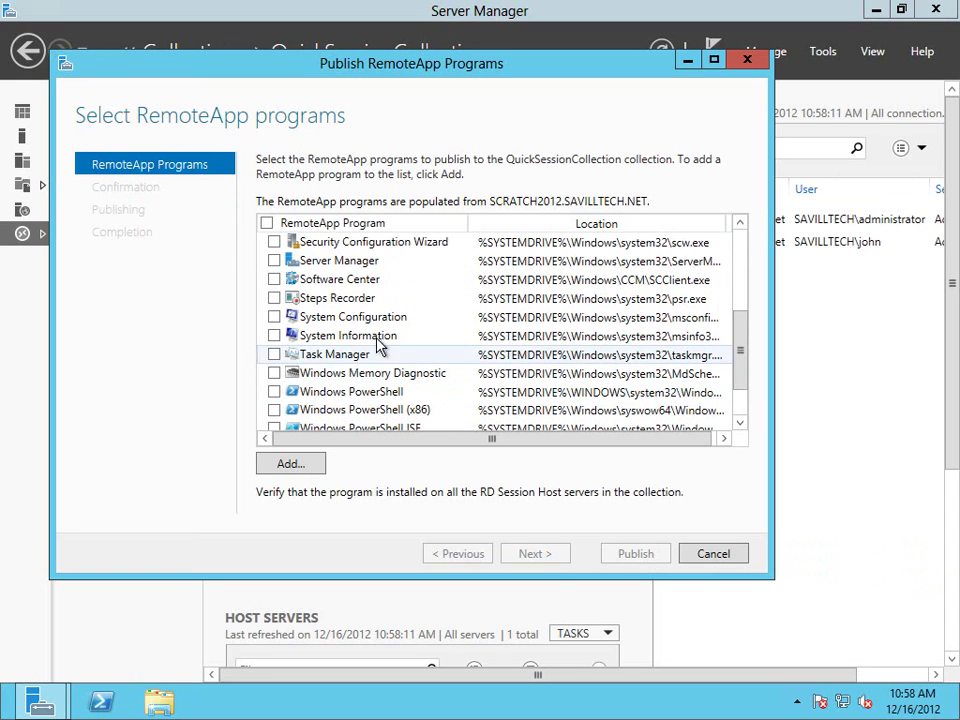
click(275, 261)
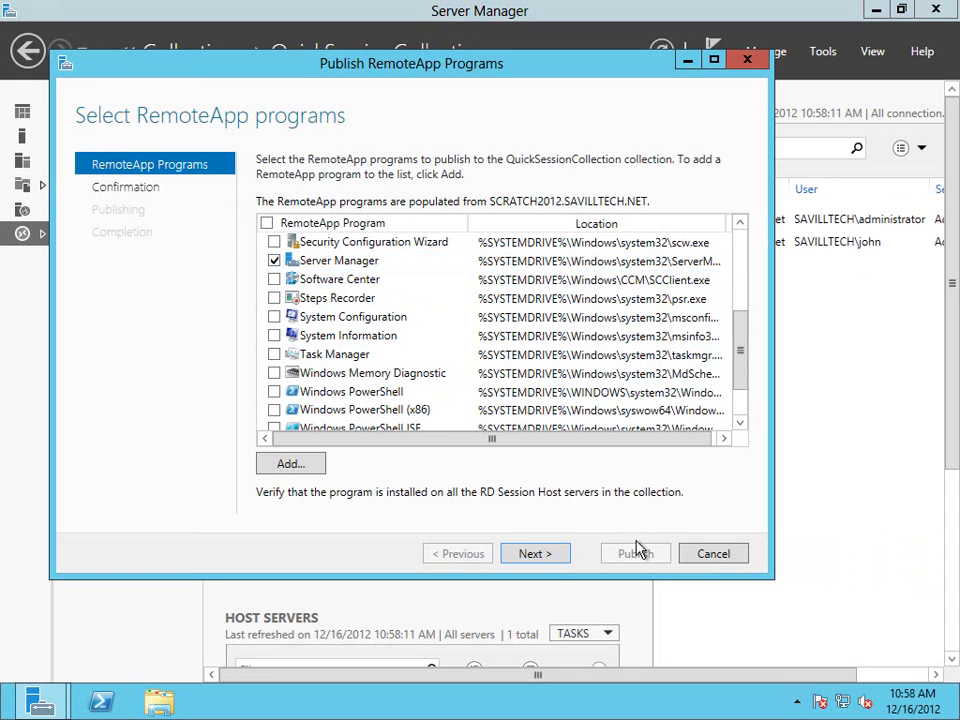
click(549, 557)
click(636, 561)
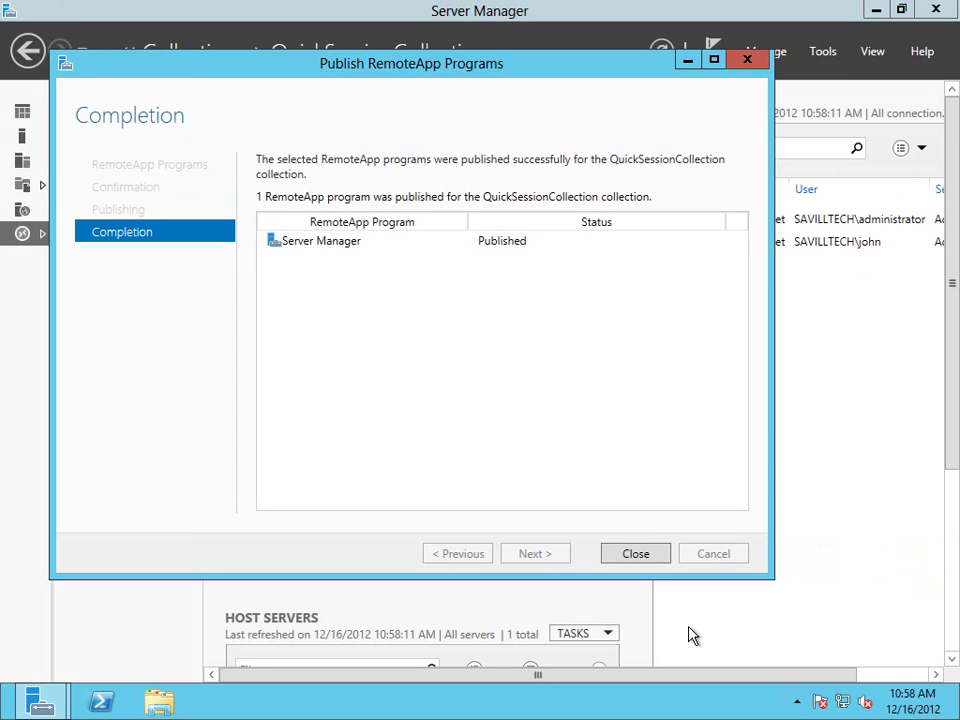
click(645, 558)
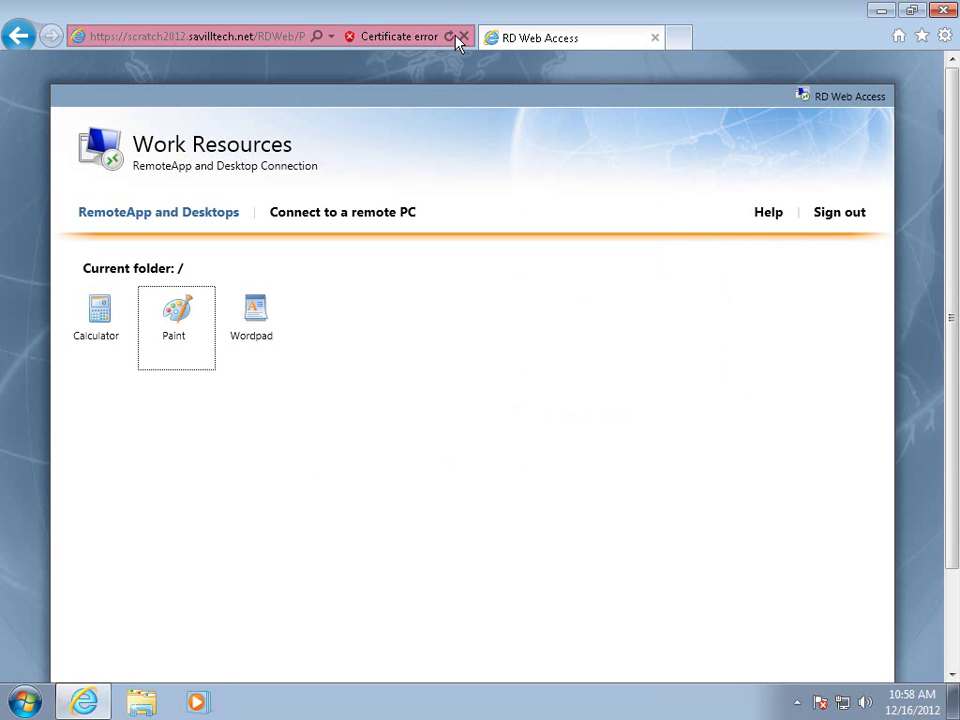
click(452, 36)
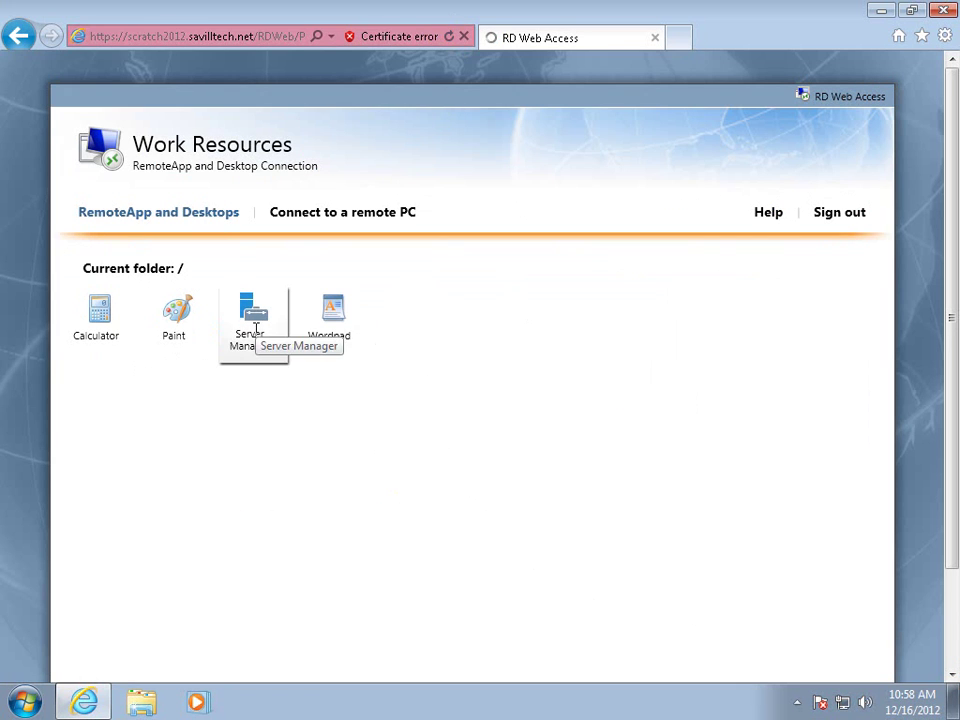
click(255, 322)
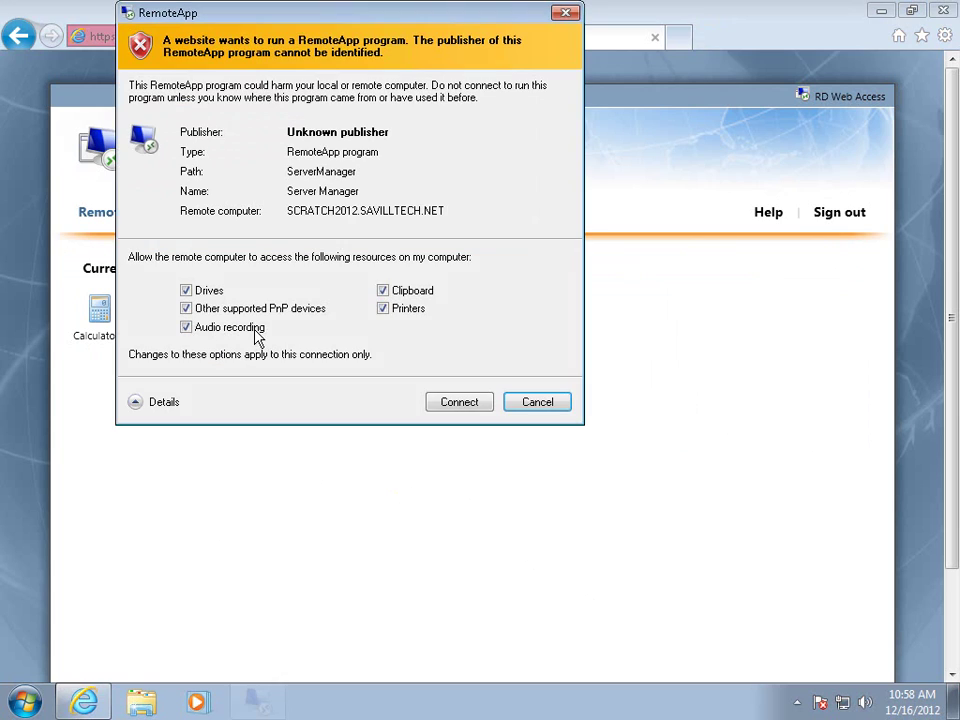
click(457, 403)
text(Pa55wor)
key(Return)
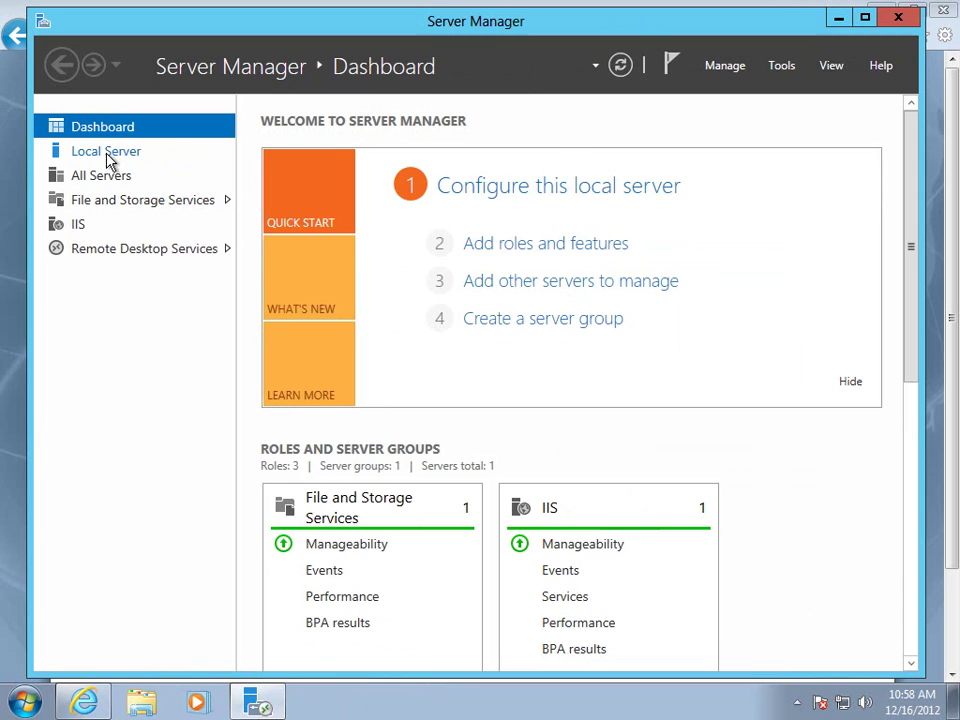
click(107, 157)
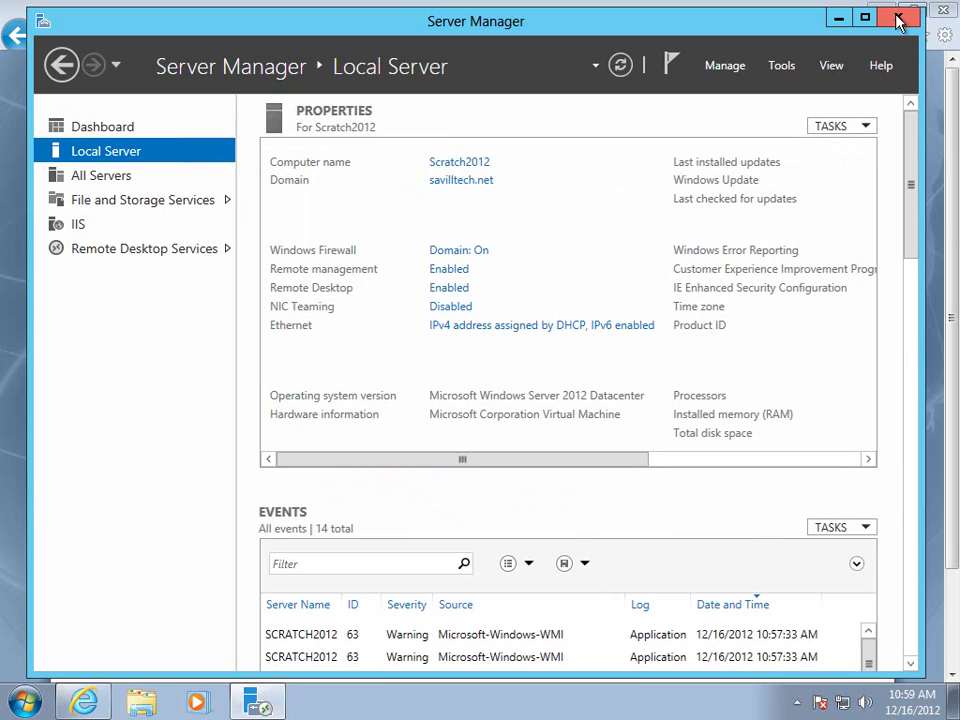
click(898, 22)
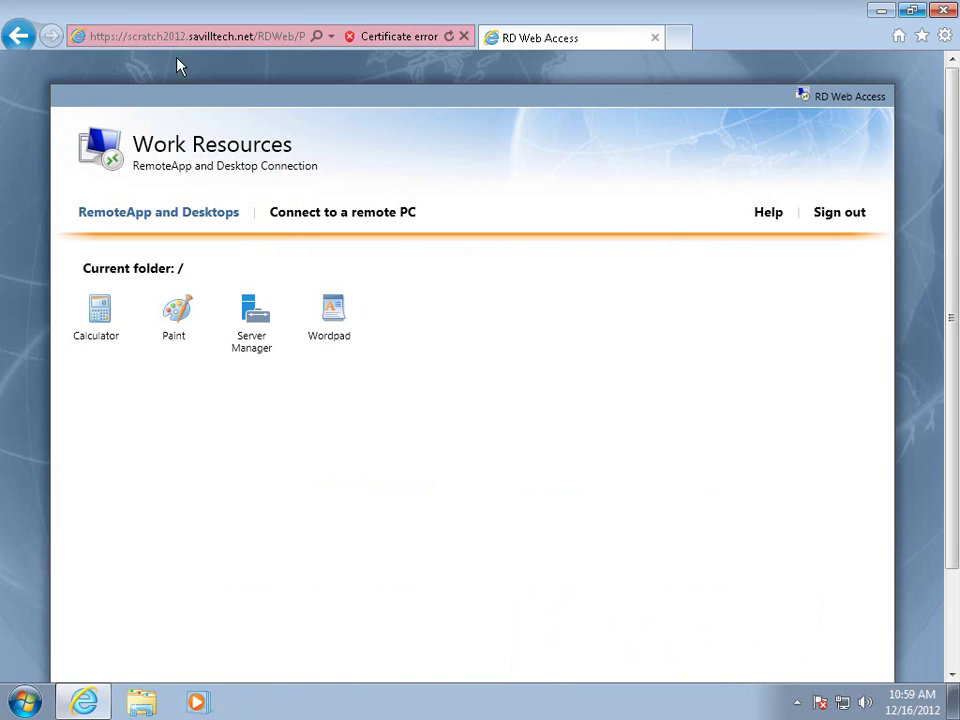
click(135, 40)
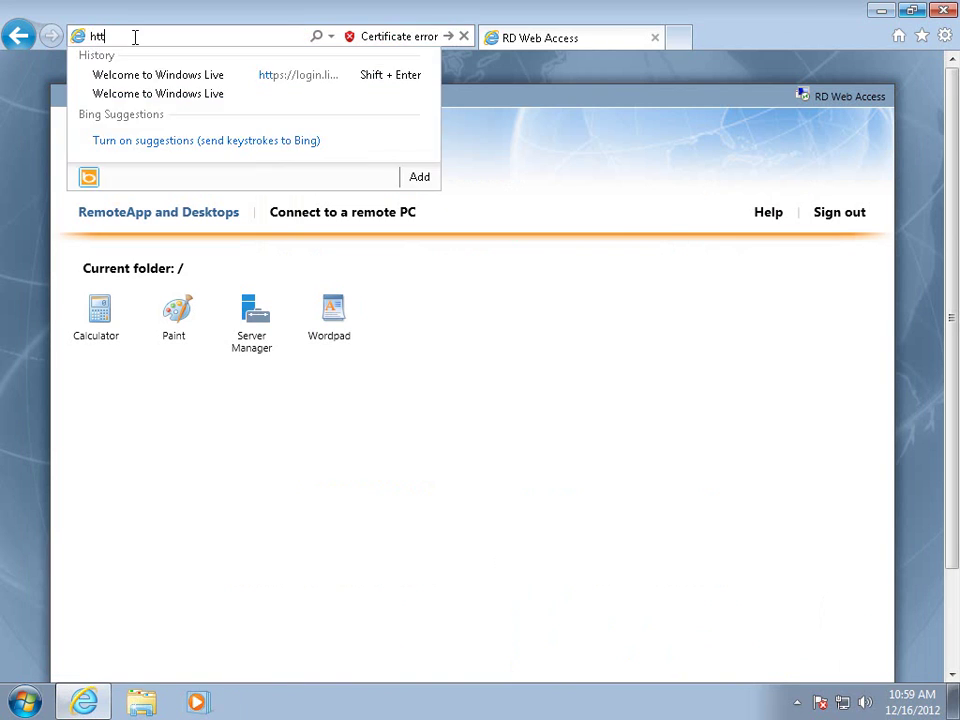
text(/srv)
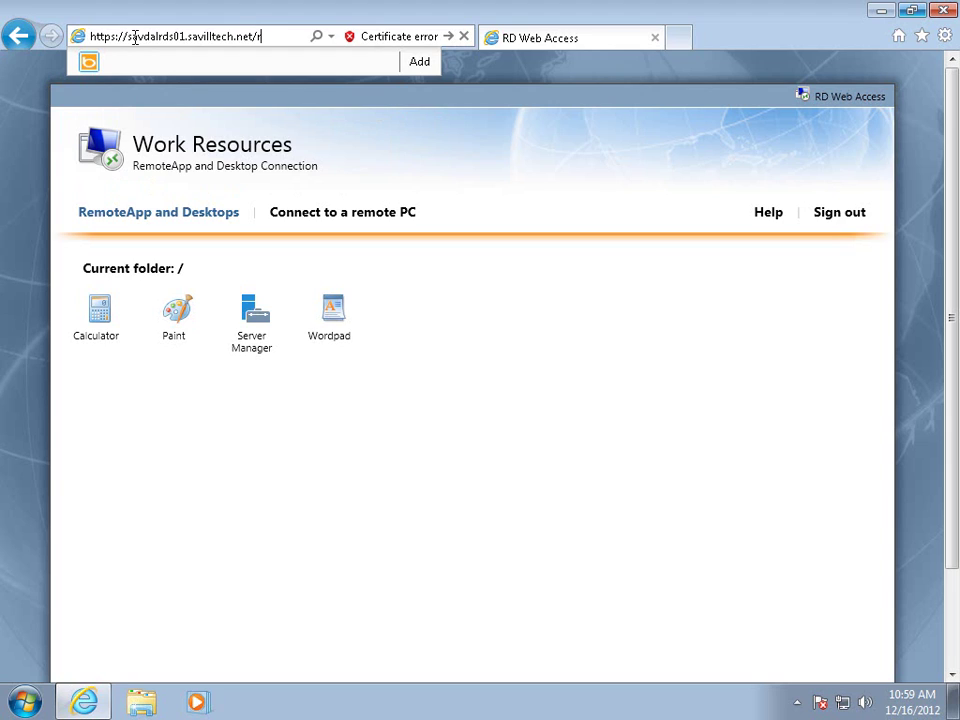
text(web)
key(Return)
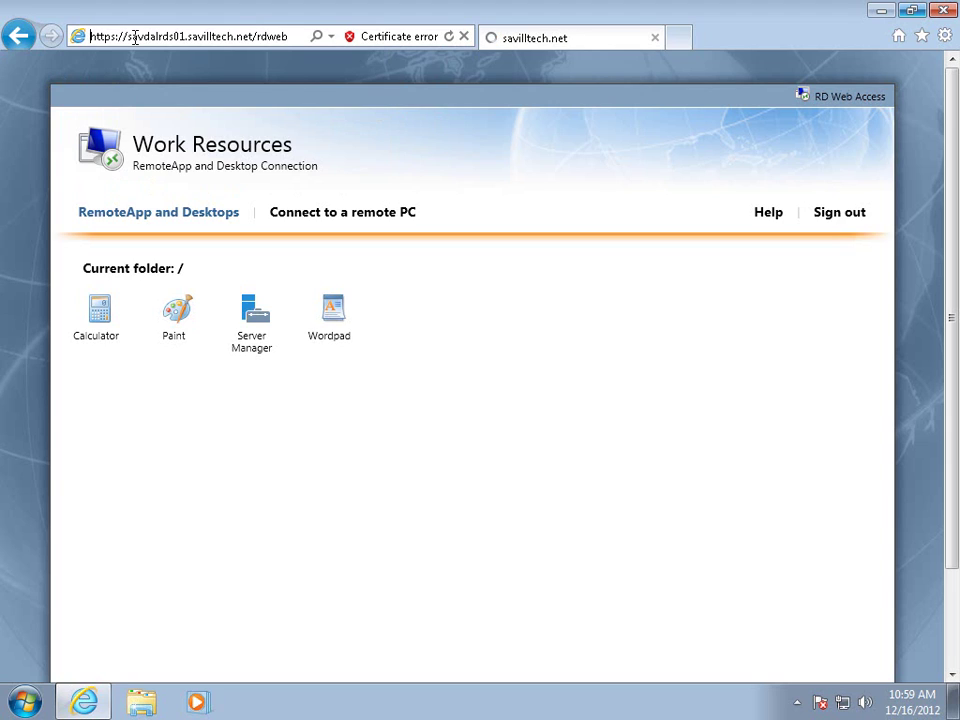
text(Pa55word)
key(Return)
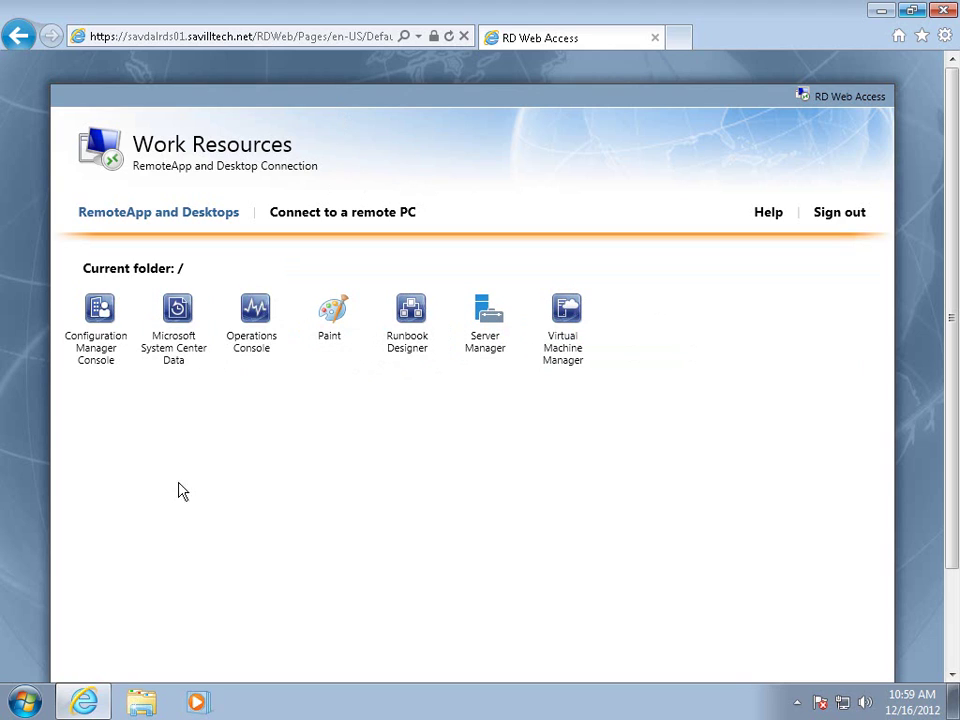
Add a RemoteApp and Desktop Connection from the pasted webfeed.aspx URL, then close Control Panel.
click(30, 700)
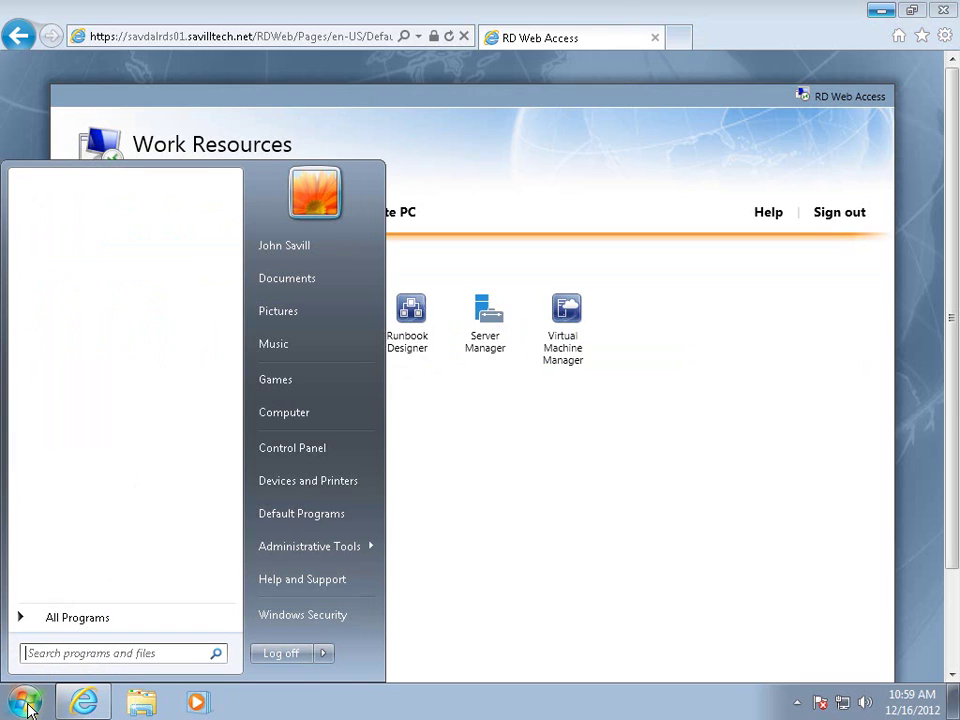
click(312, 449)
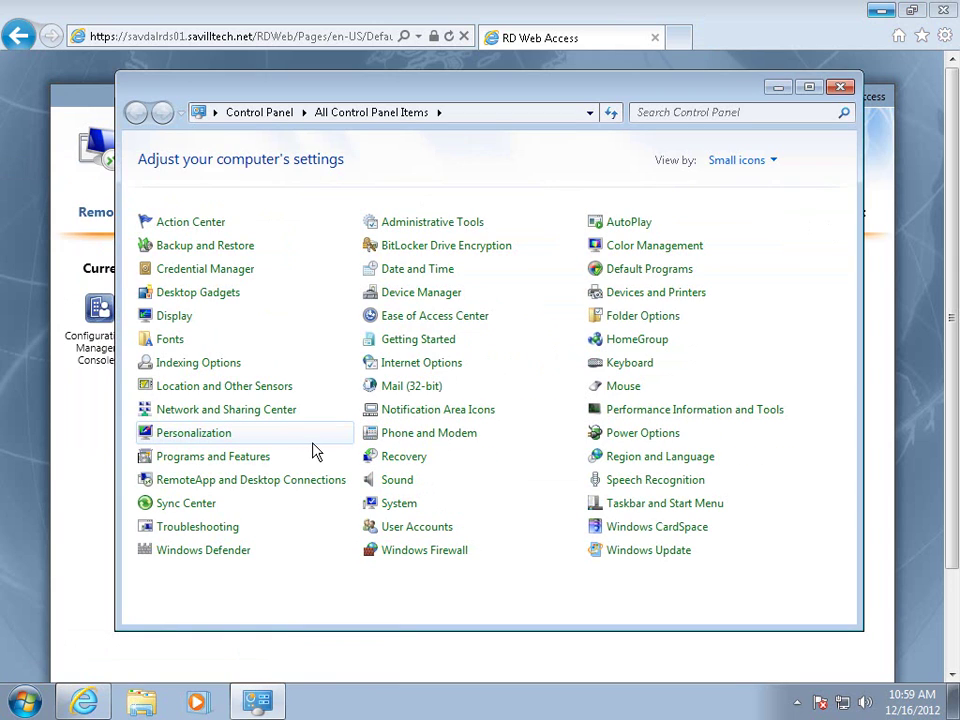
click(243, 481)
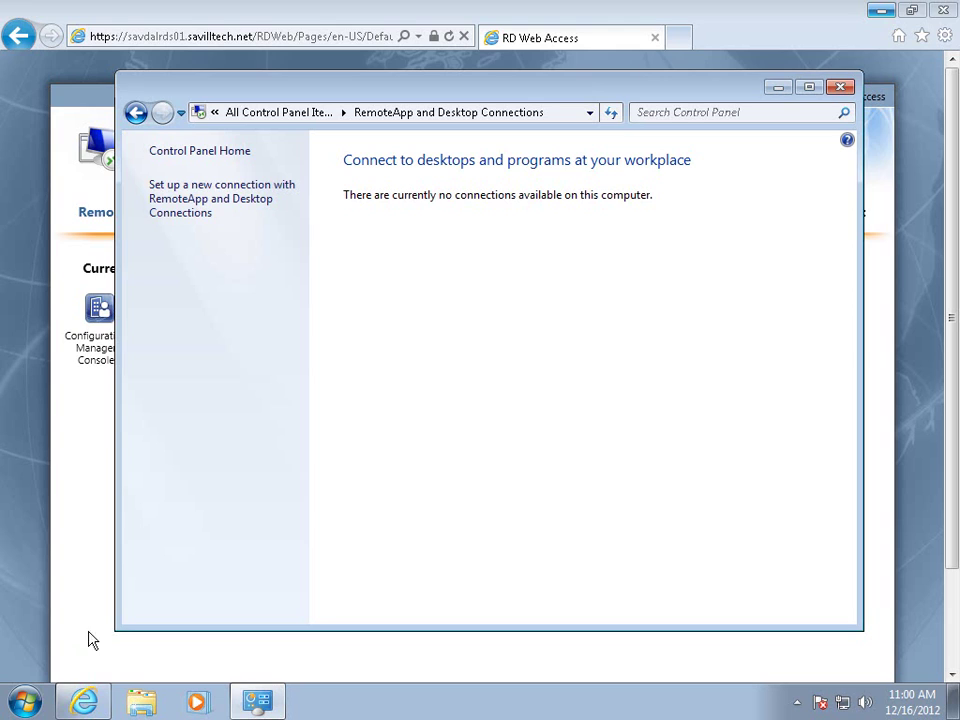
click(205, 205)
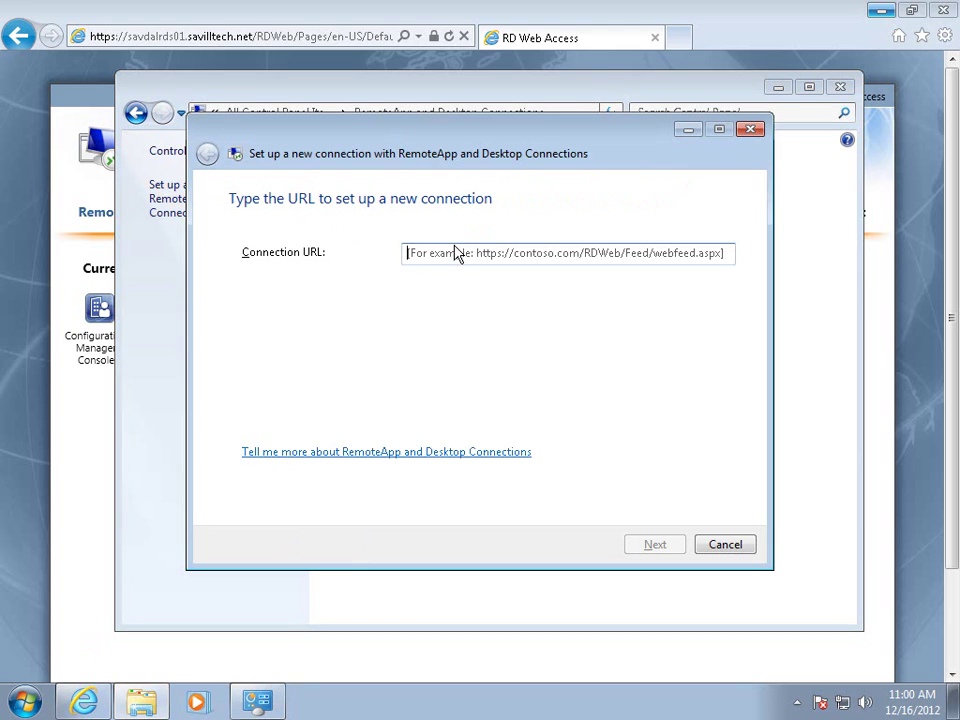
text(https://savdalrds01.savilltech.net/RDWeb/Feed/webfeed.aspx)
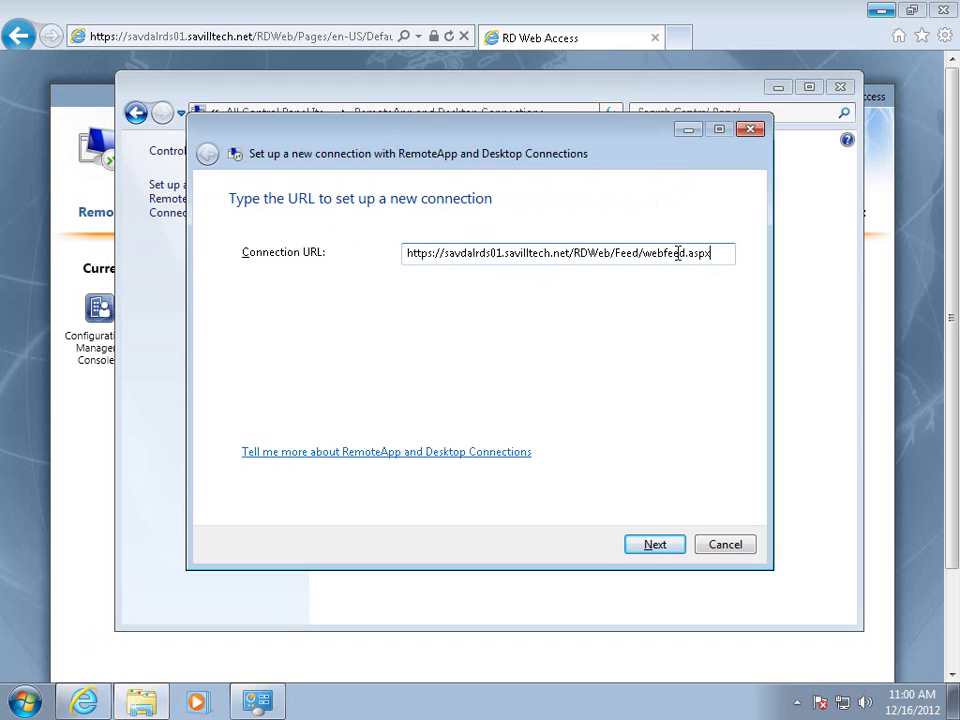
click(667, 550)
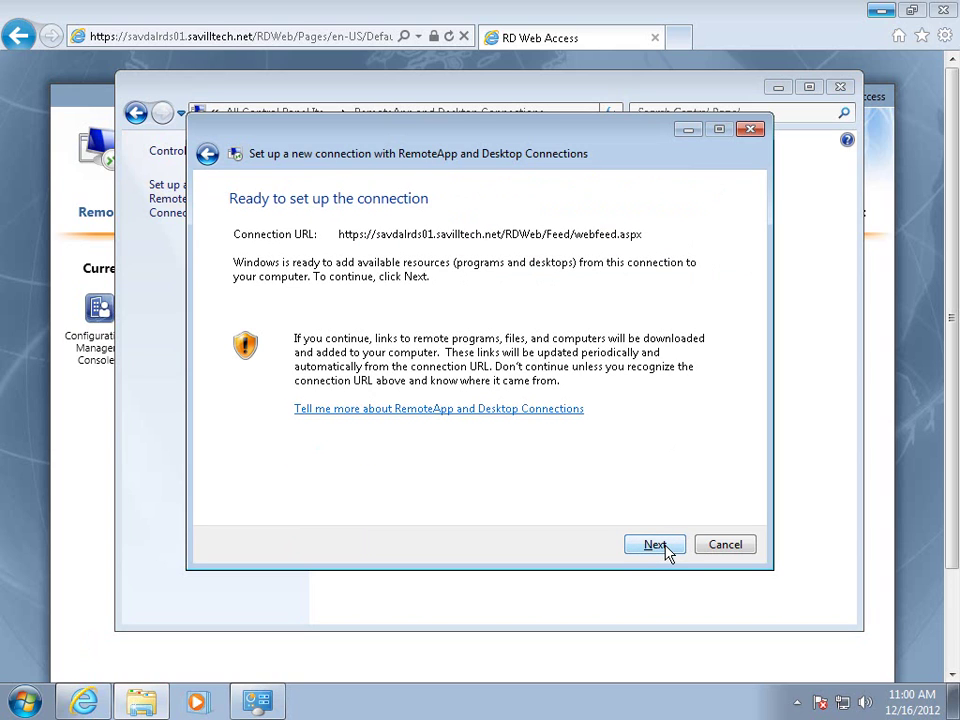
click(667, 550)
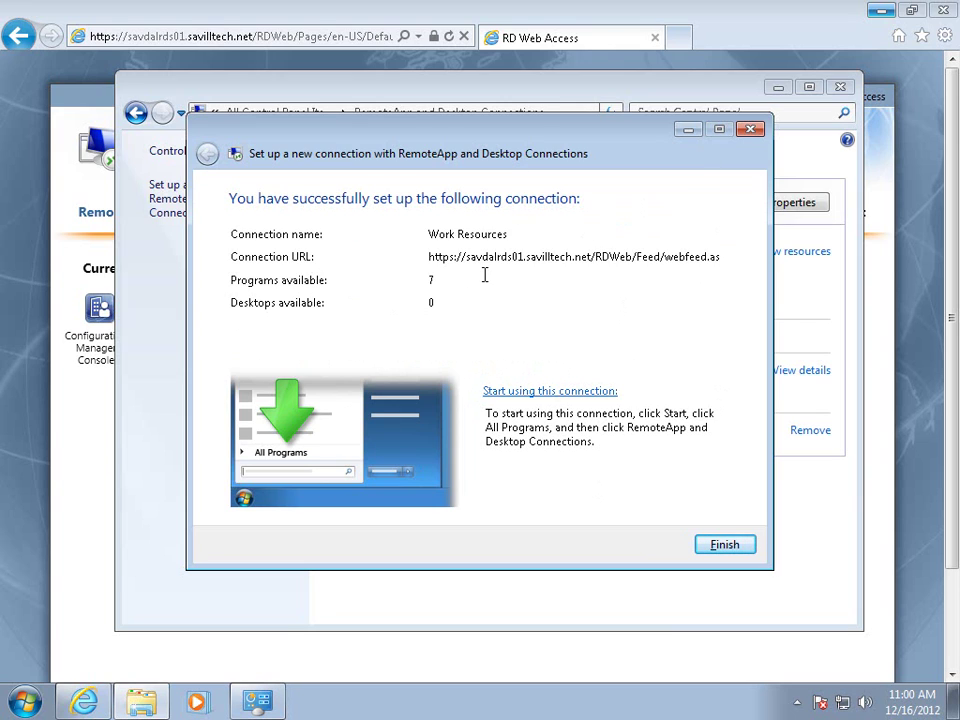
click(732, 551)
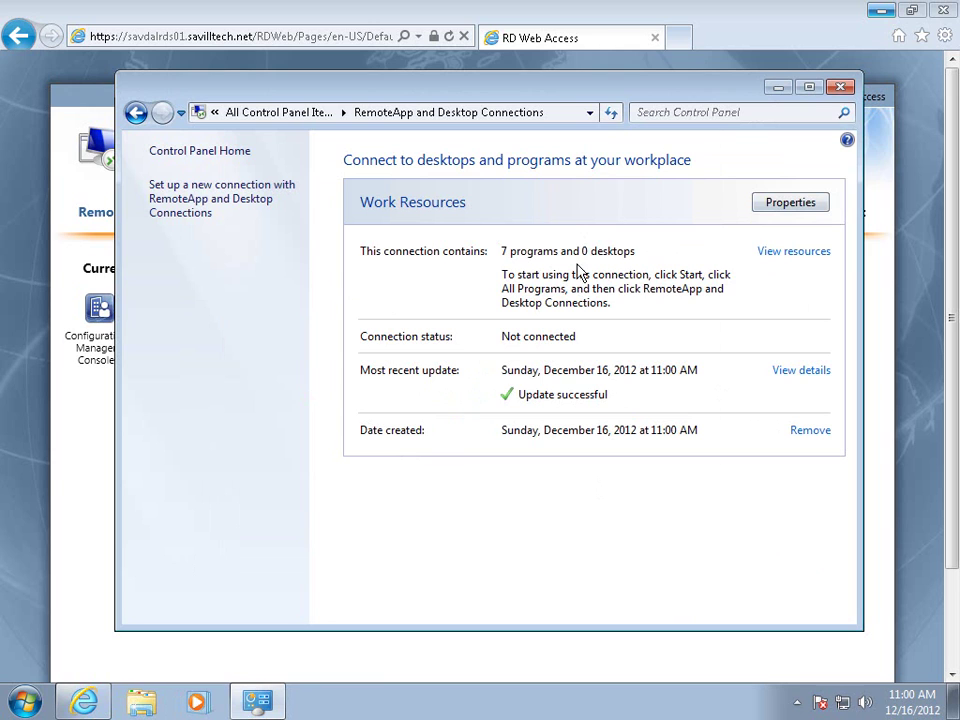
click(841, 88)
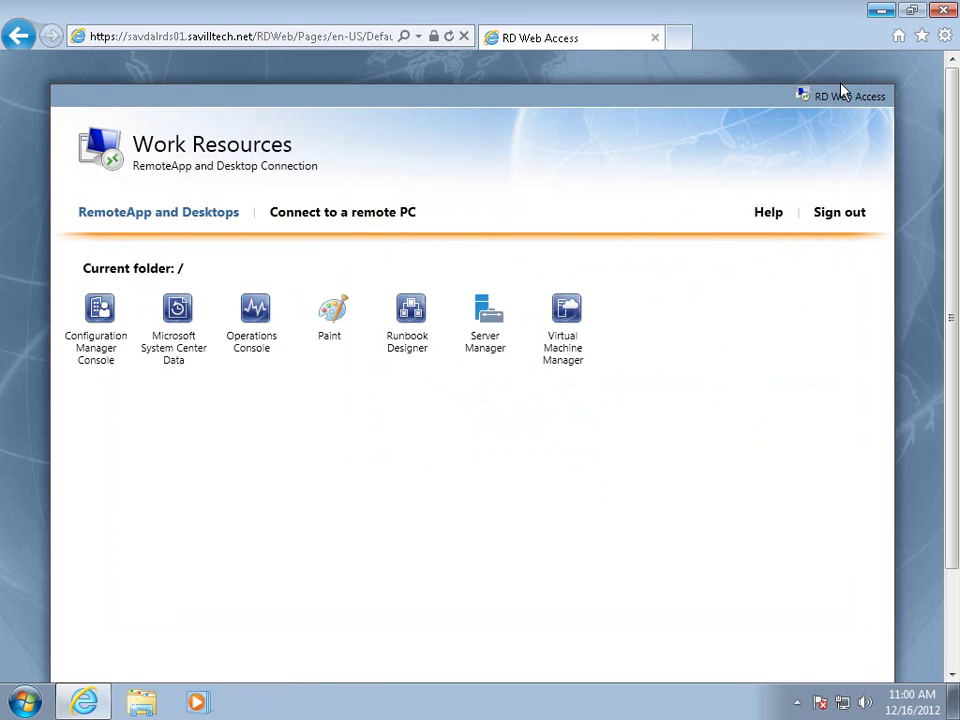
Close Internet Explorer and start Server Manager from All Programs > RemoteApp and Desktop Connections > Work Resources.
click(942, 12)
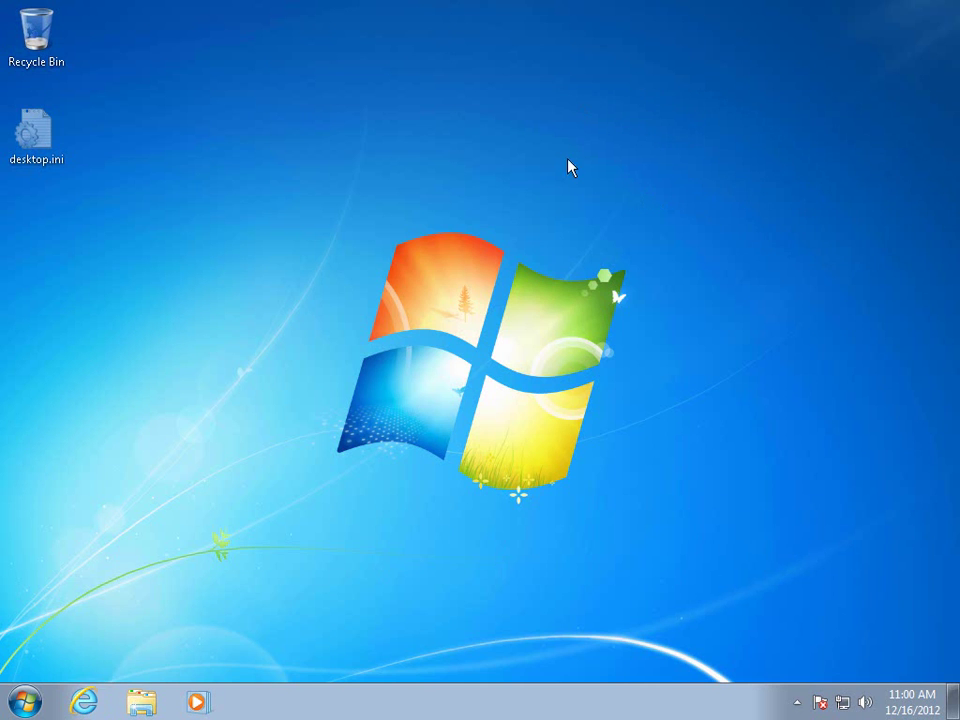
click(27, 705)
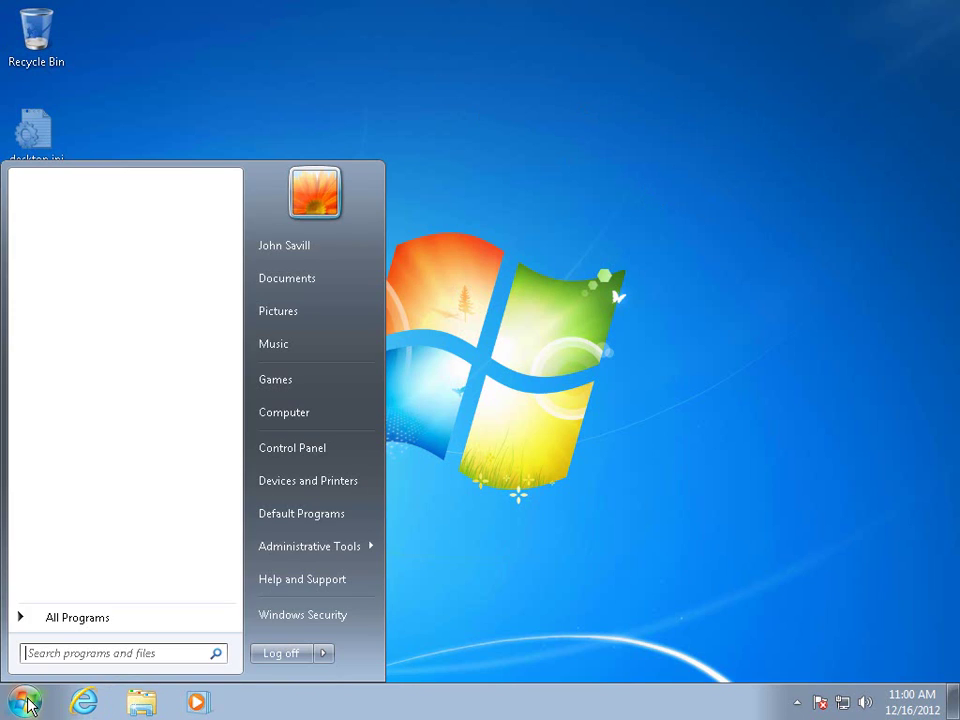
click(63, 619)
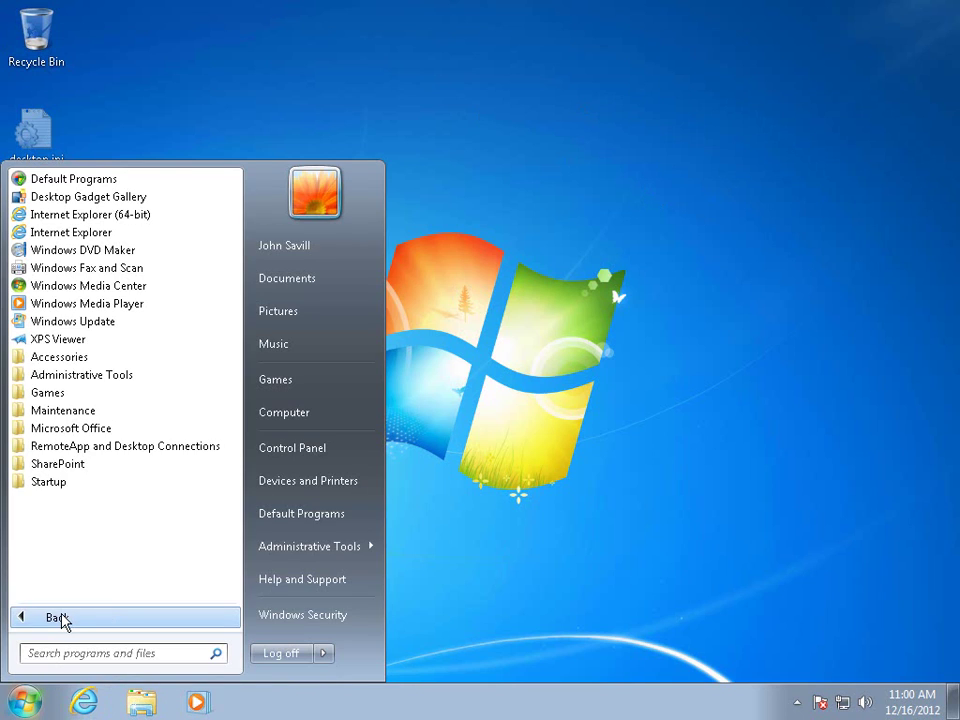
click(95, 447)
click(102, 465)
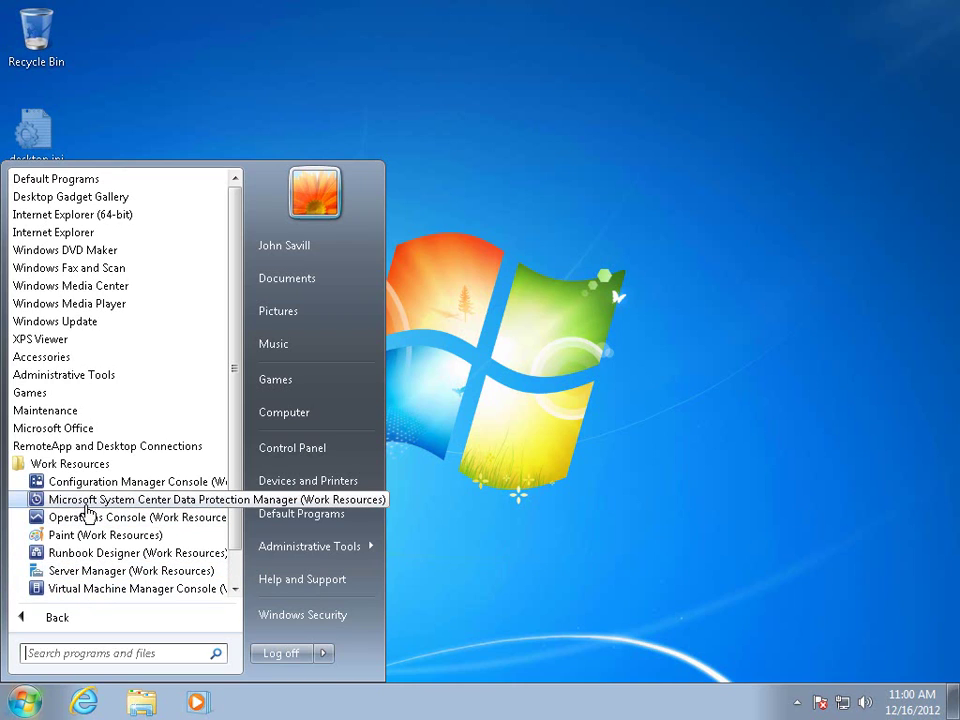
click(70, 571)
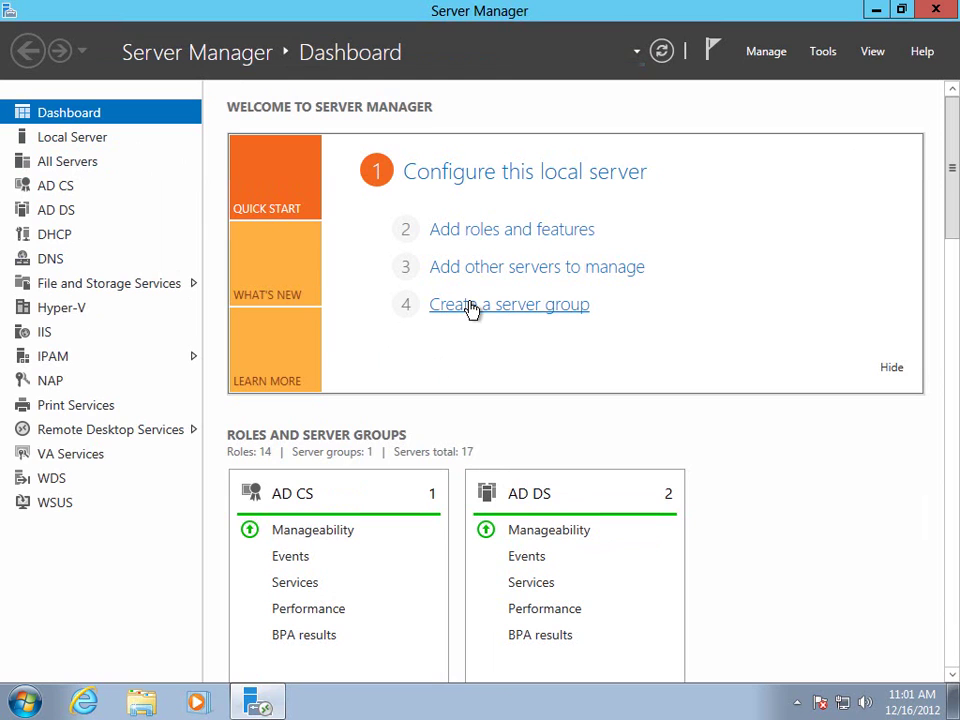
Restore Server Manager, run notepad, move and enlarge it, then close Notepad and Server Manager.
click(902, 9)
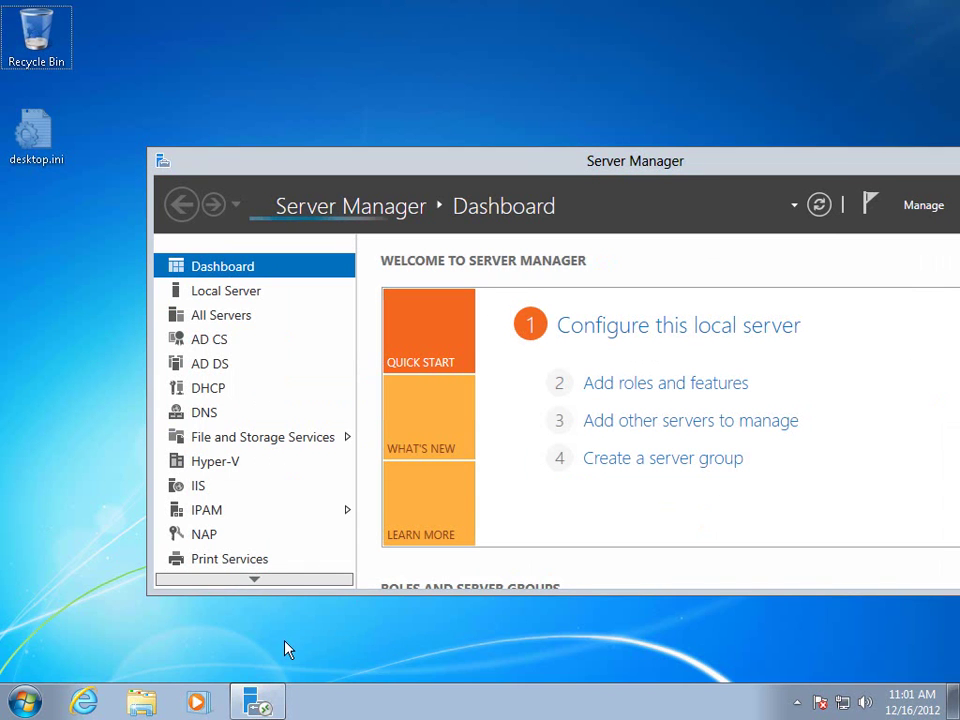
key(super+r)
text(notepad)
key(Return)
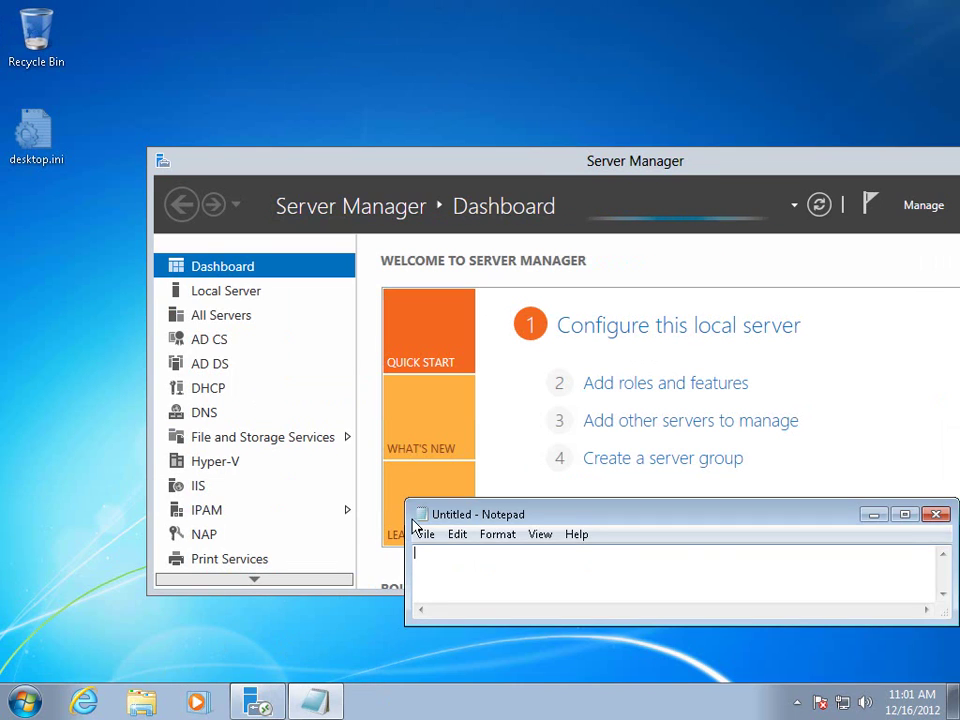
drag(520, 514, 175, 83)
drag(609, 189, 684, 643)
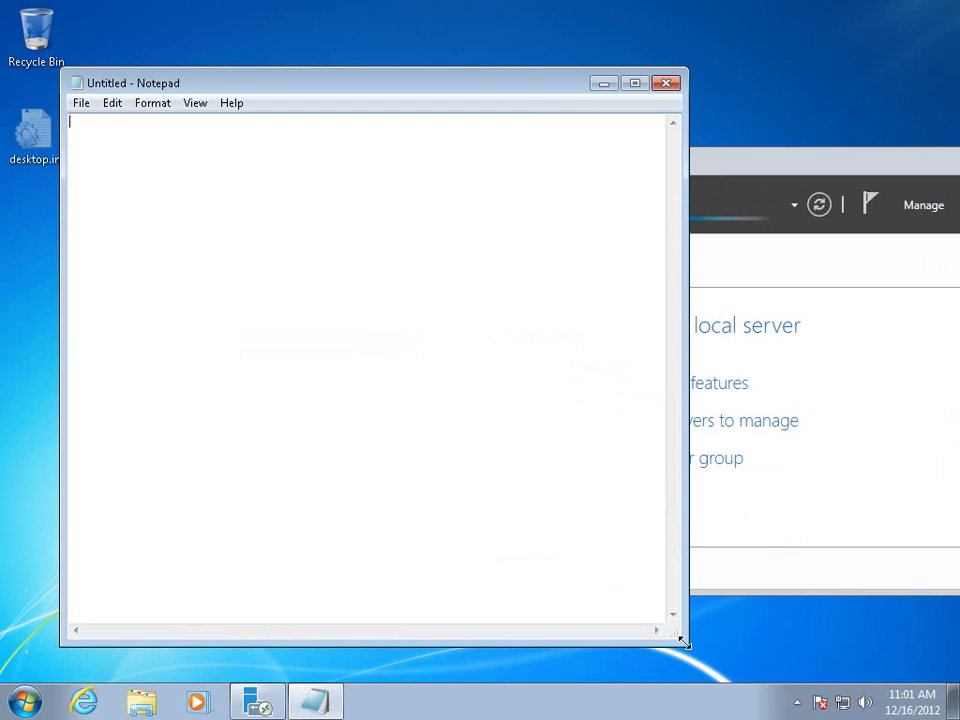
click(667, 84)
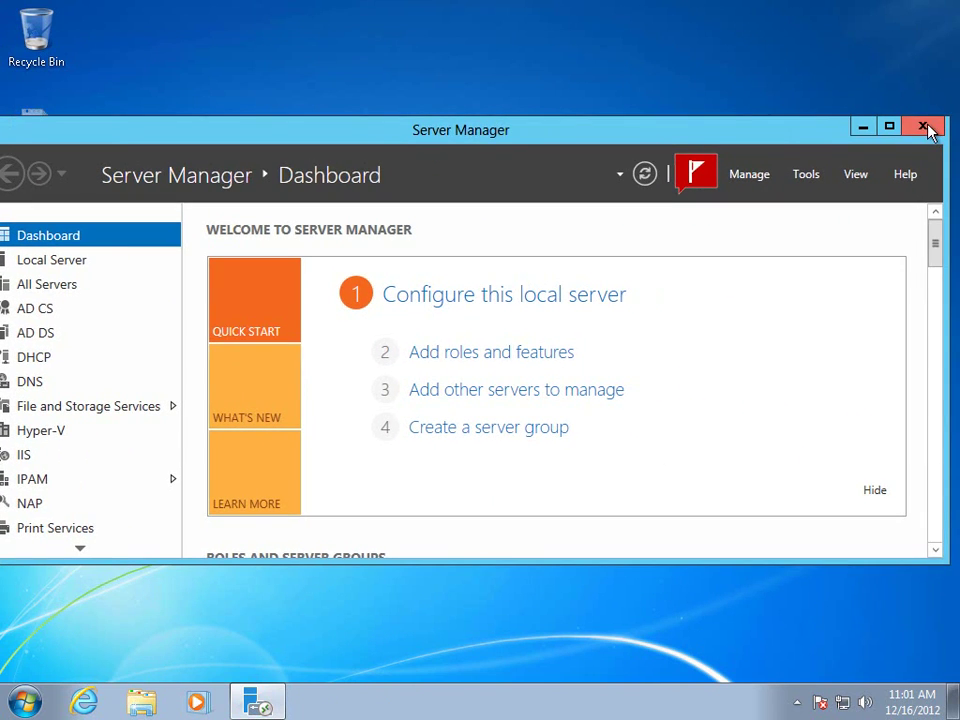
click(925, 128)
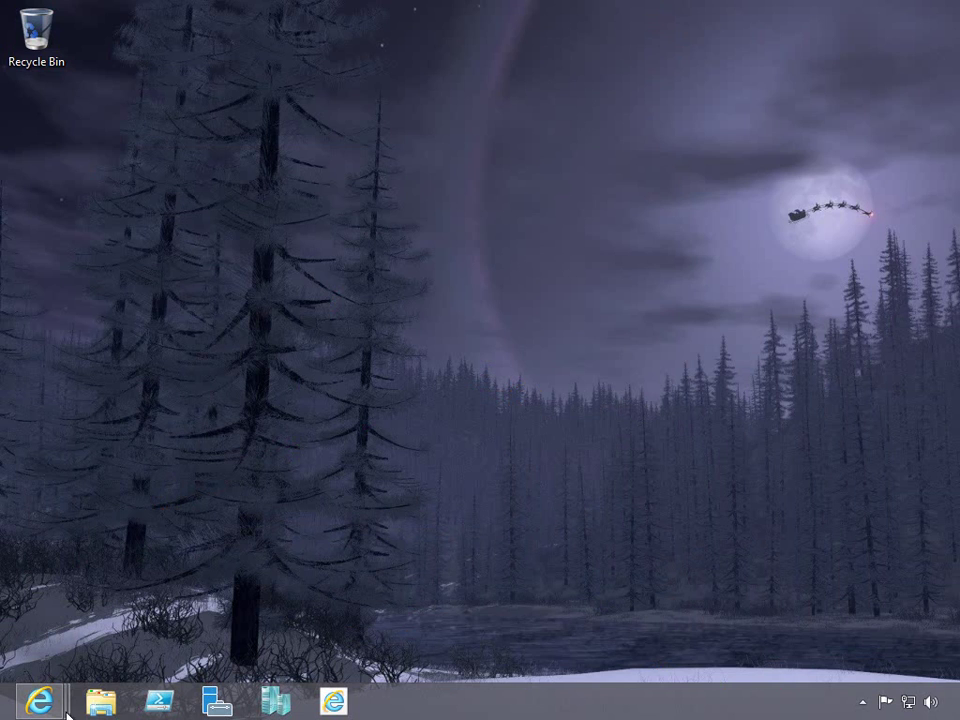
Browse the Windows 8 Start screen's published apps and open the Remote Desktop app tile.
key(super)
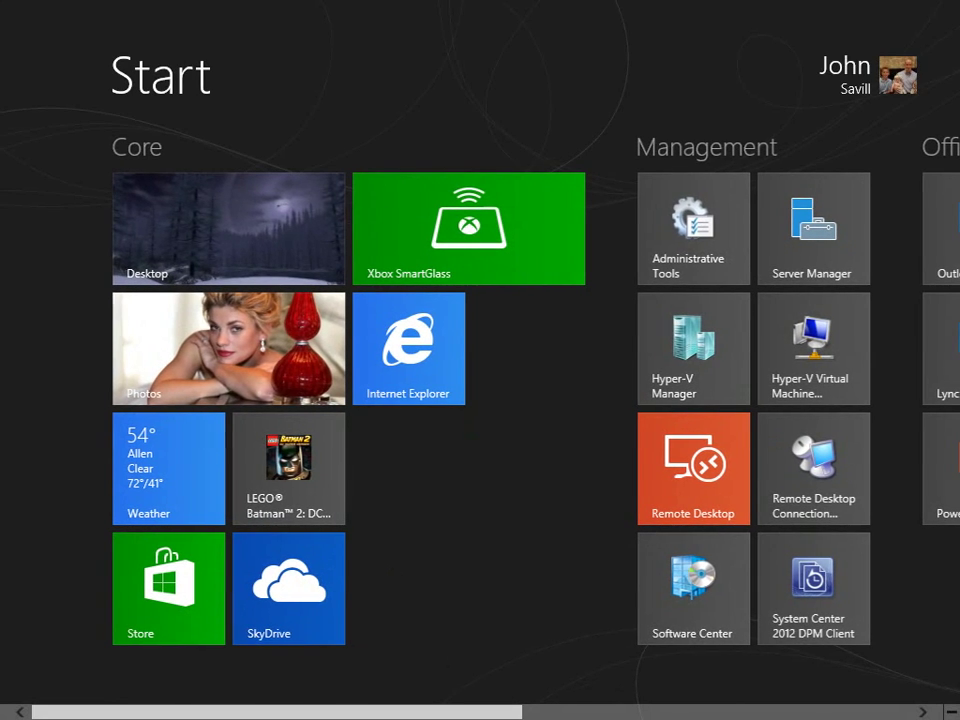
drag(432, 712, 805, 714)
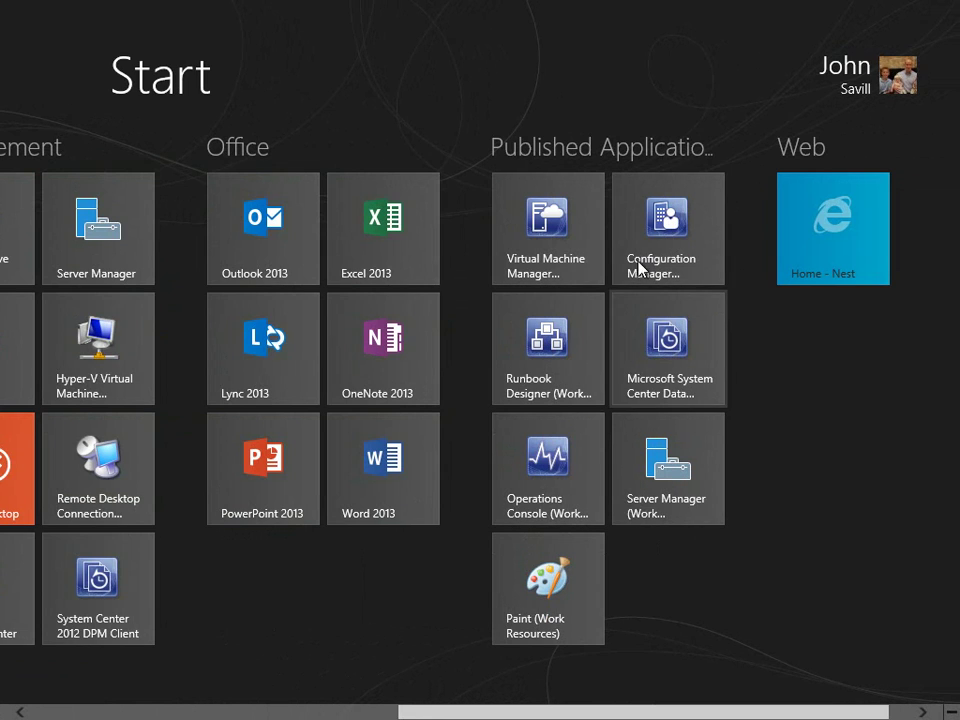
click(114, 711)
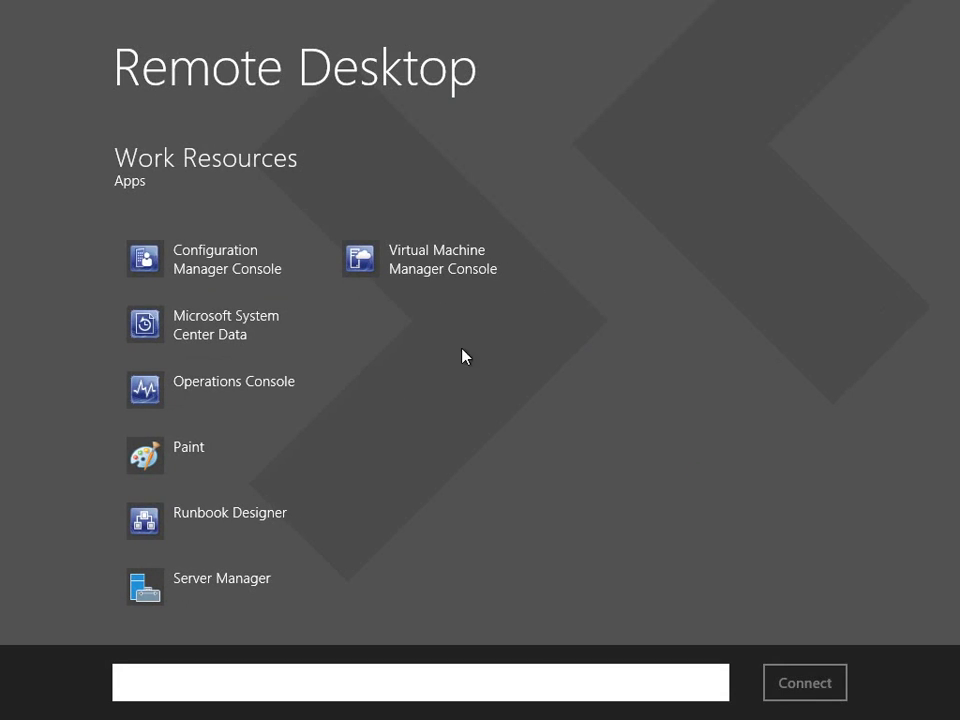
Look up the RemoteApp feed from the work e-mail address, dismiss the already-set-up notice, and return to Start.
click(822, 498)
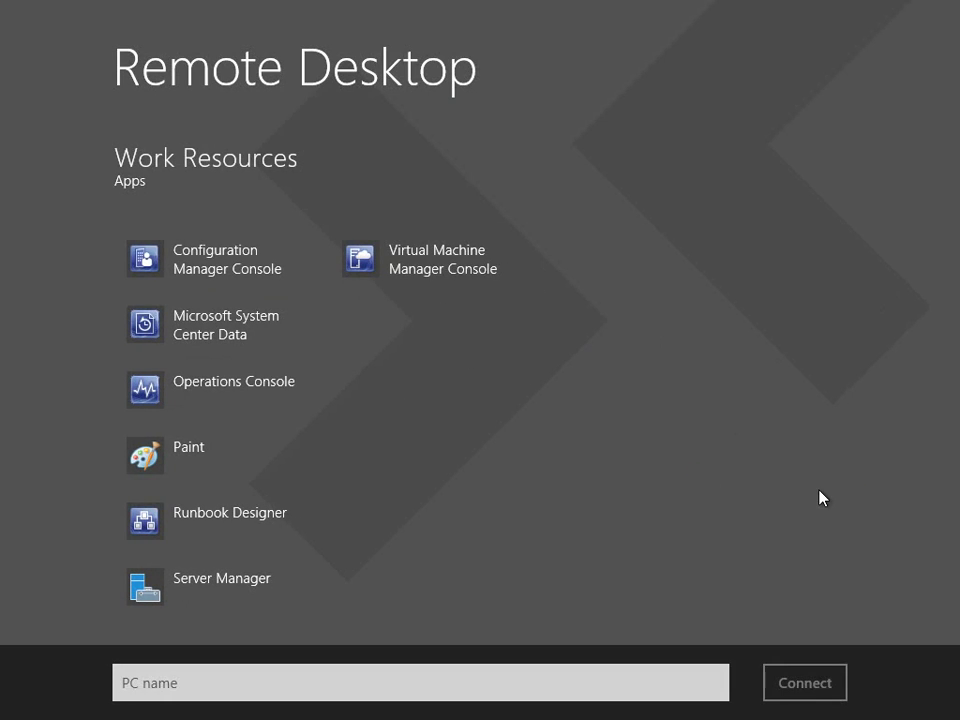
key(super+c)
click(917, 546)
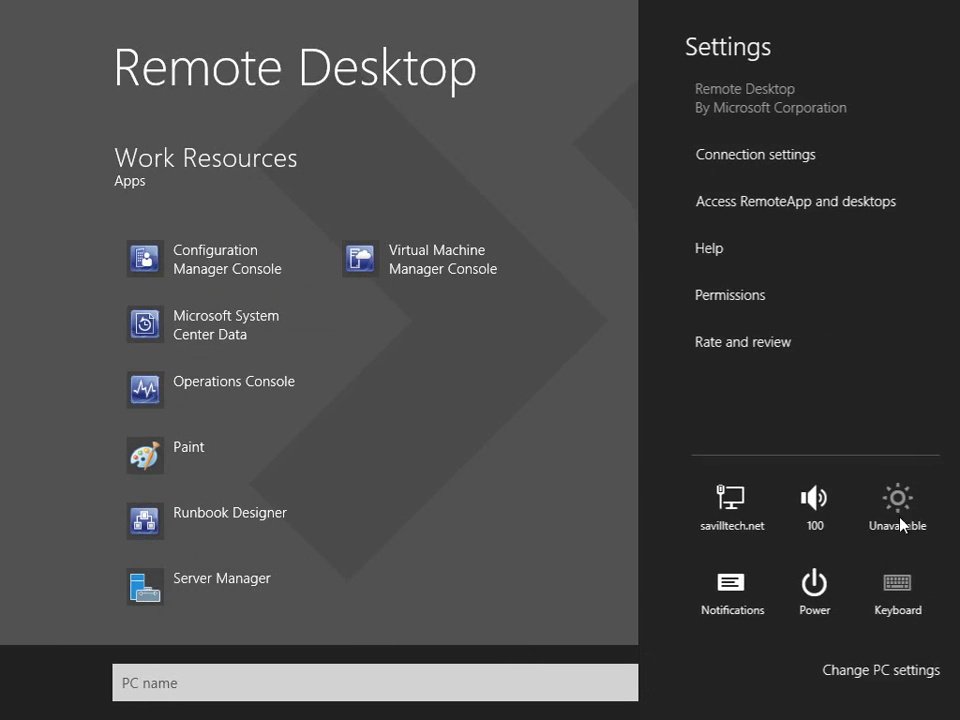
click(769, 203)
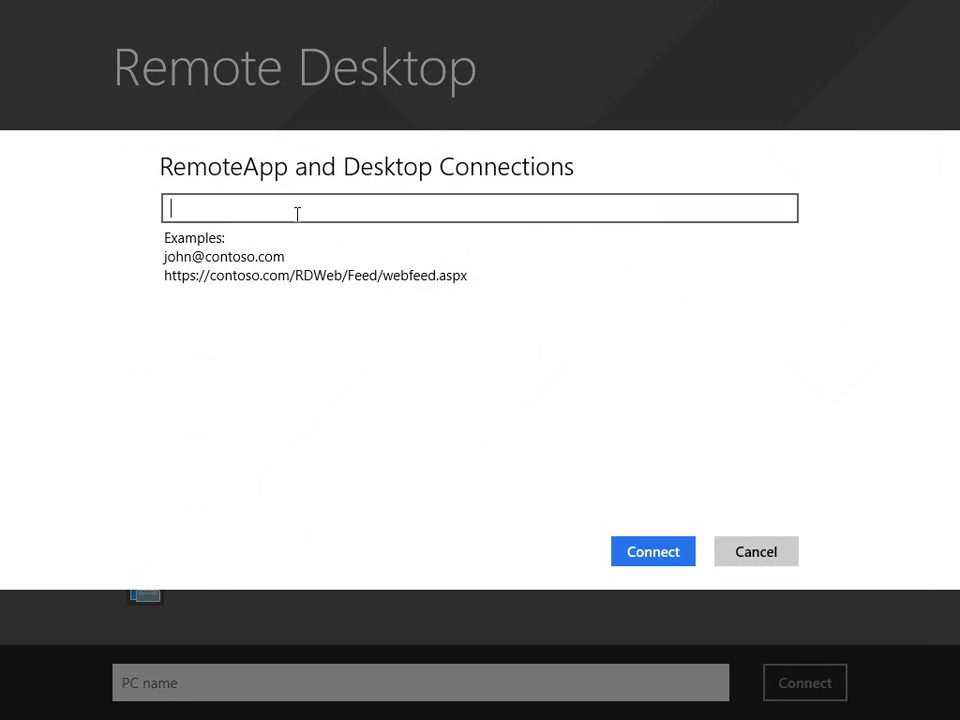
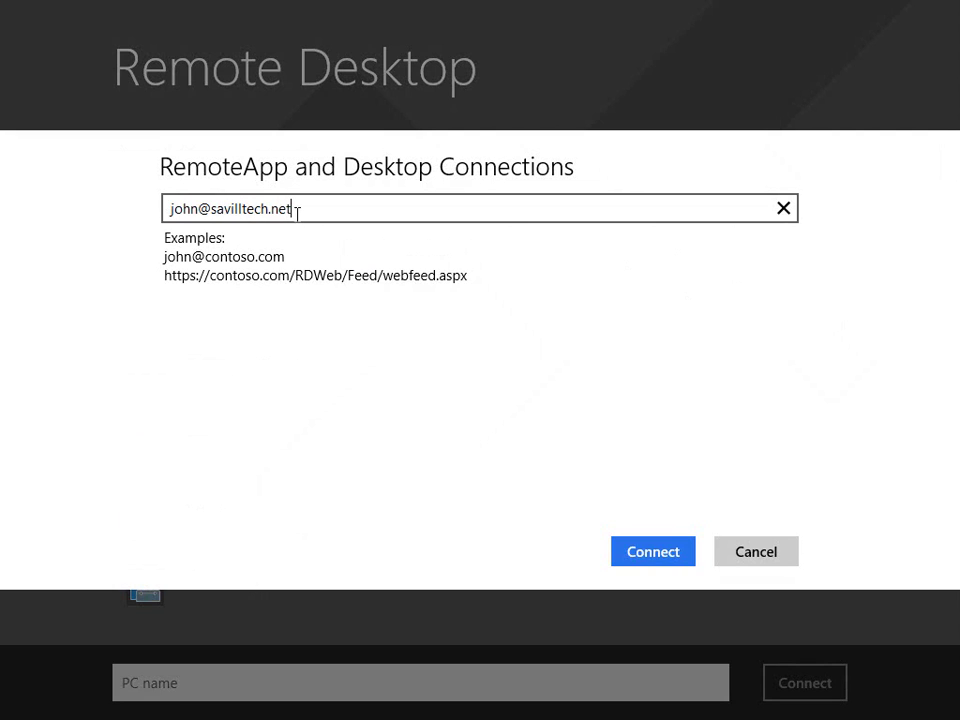
click(654, 553)
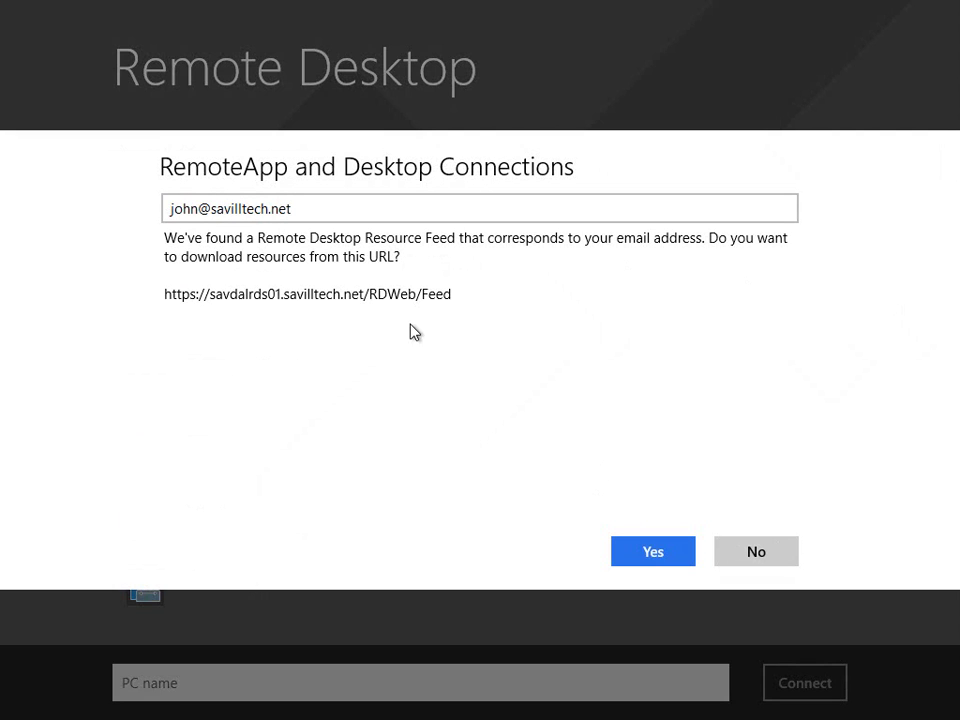
click(667, 554)
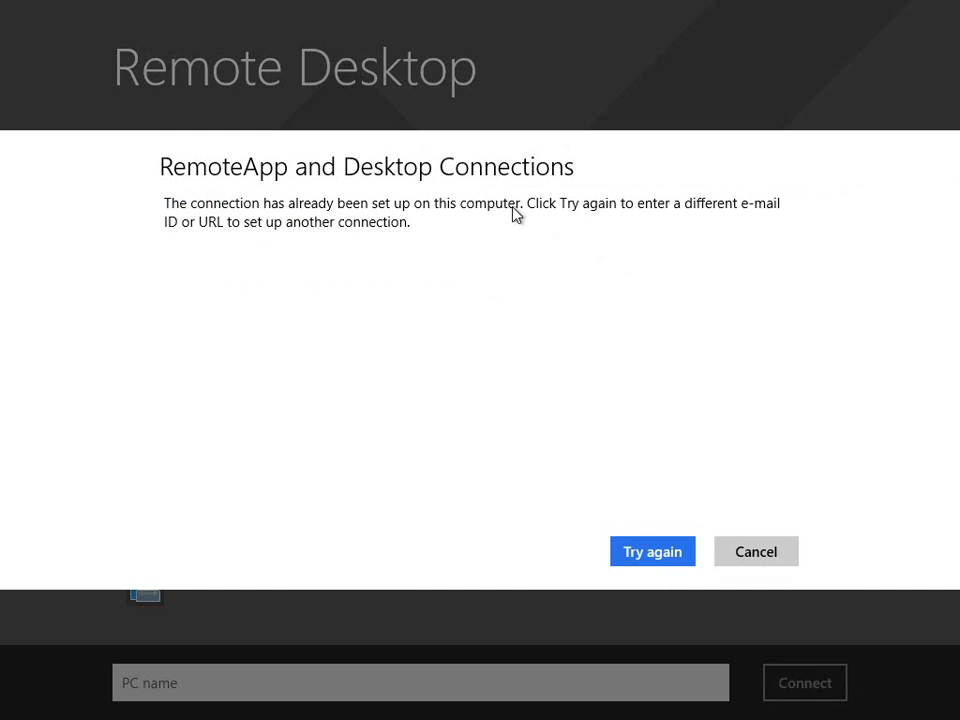
click(775, 563)
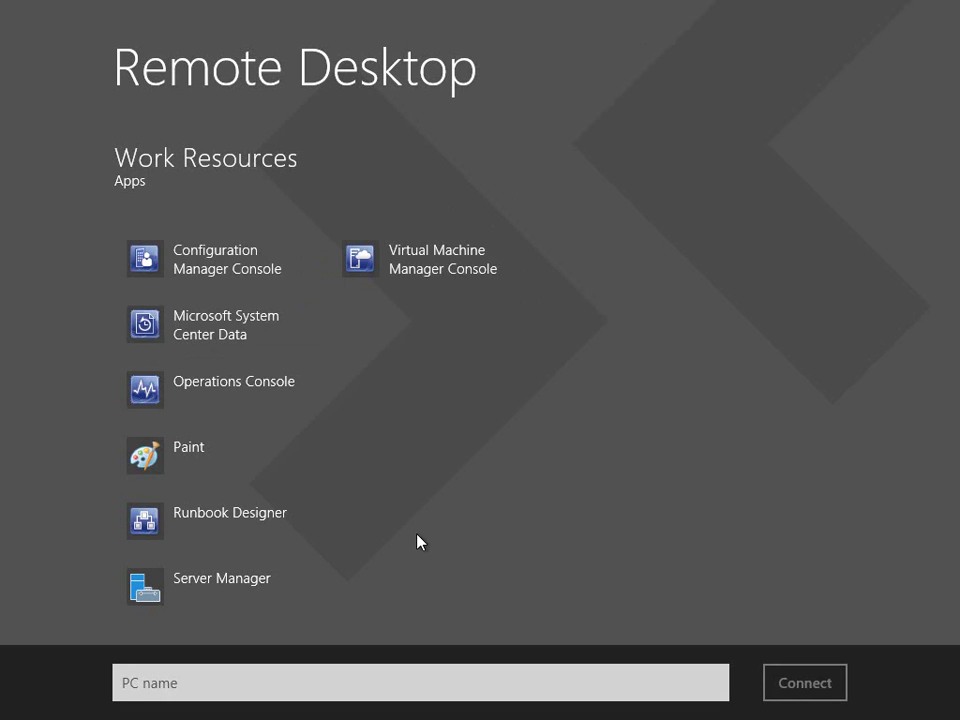
key(super)
key(super)
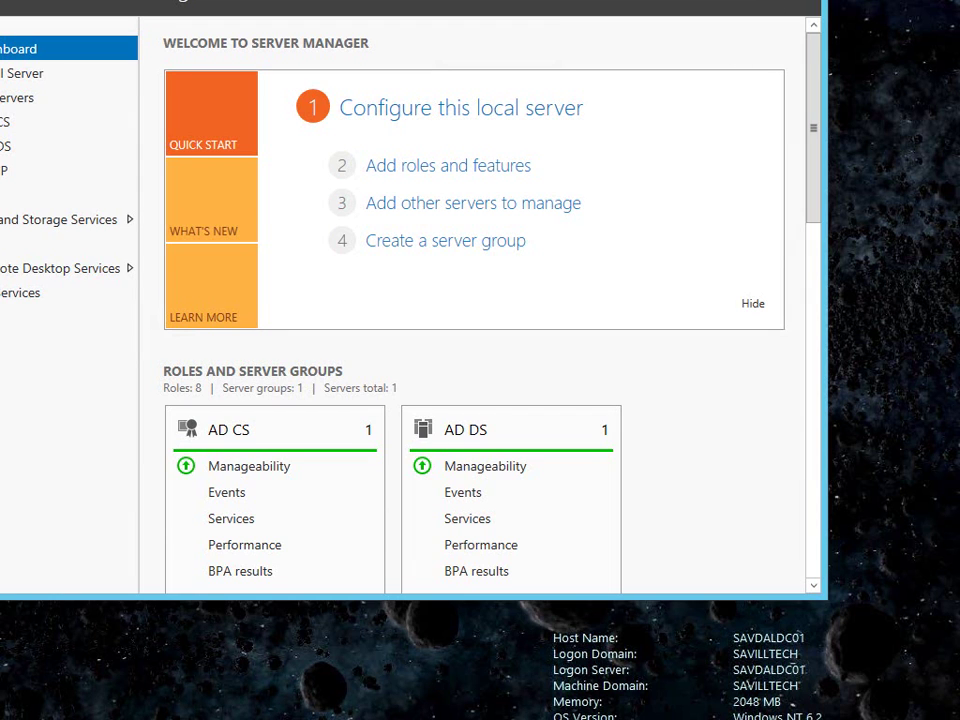
click(750, 4)
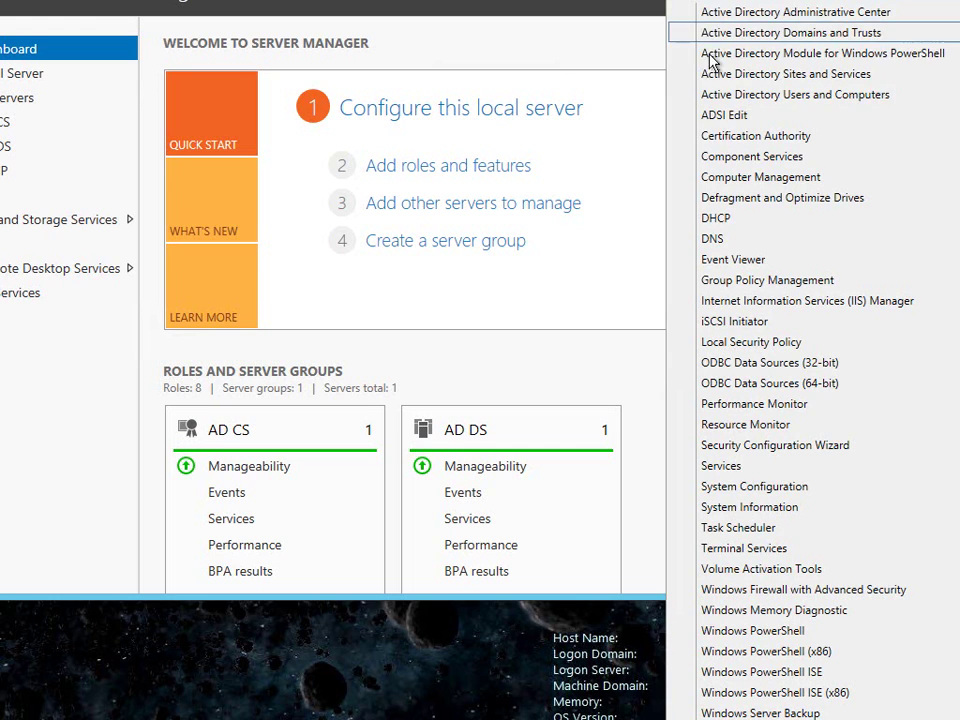
click(725, 242)
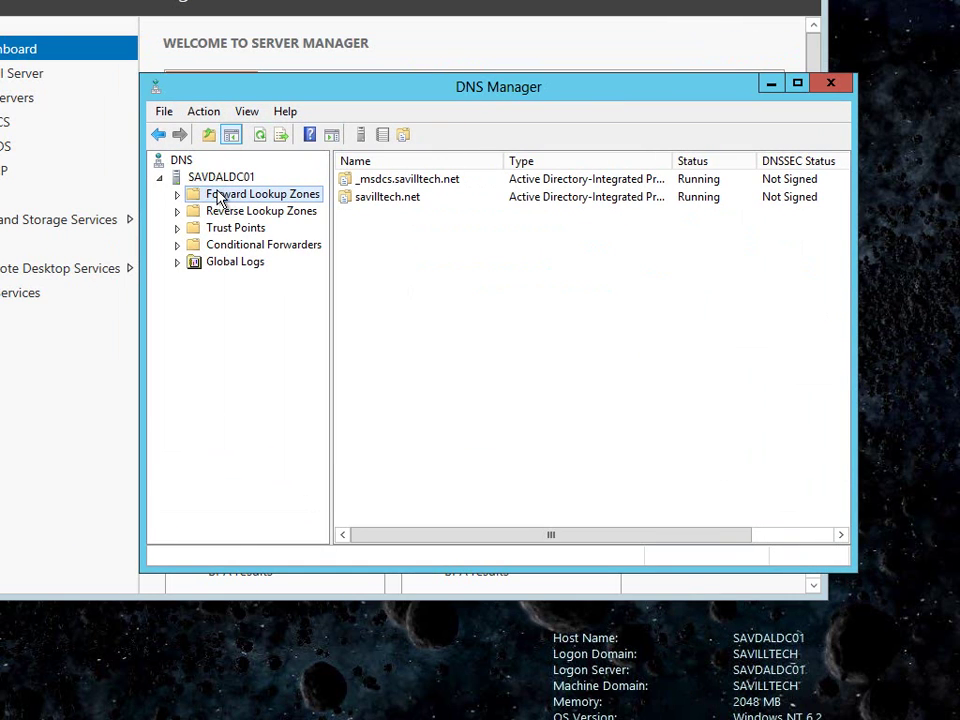
double_click(219, 194)
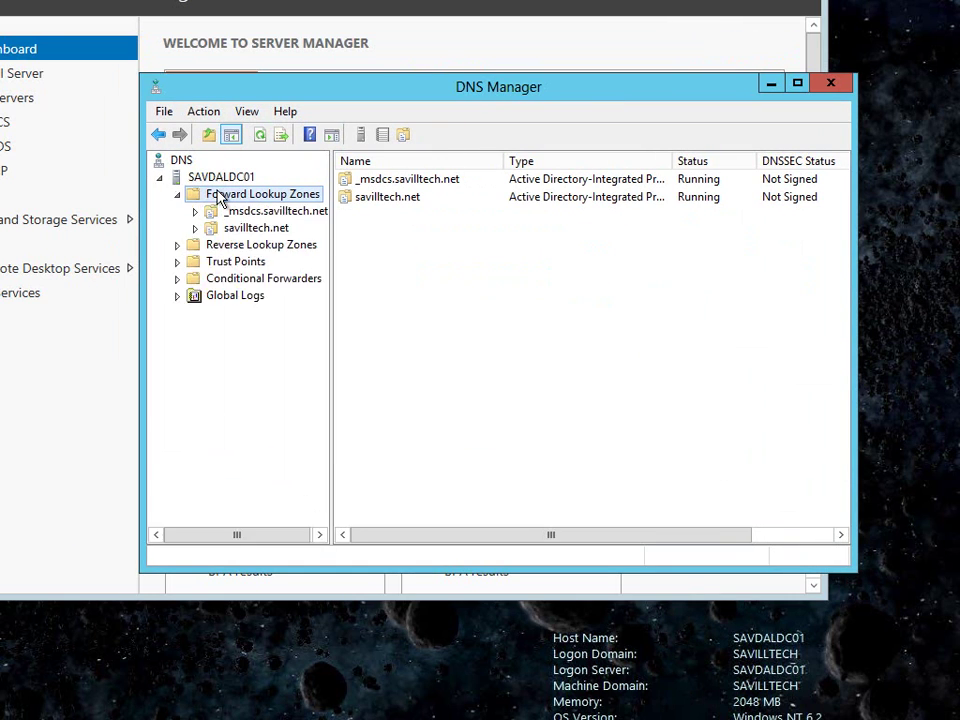
double_click(245, 228)
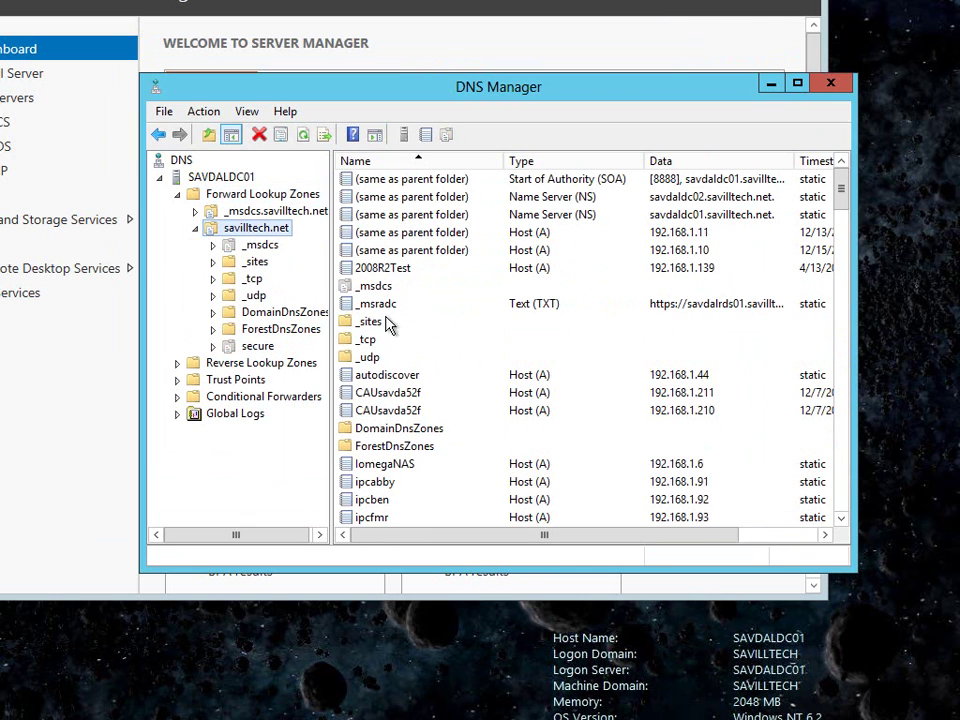
click(376, 306)
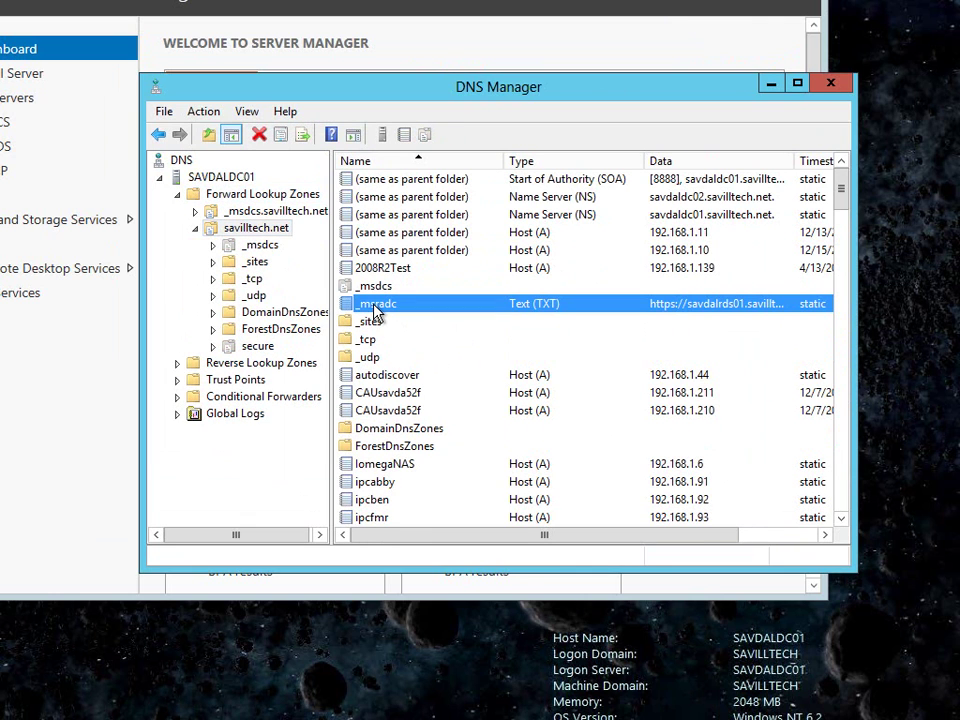
double_click(375, 305)
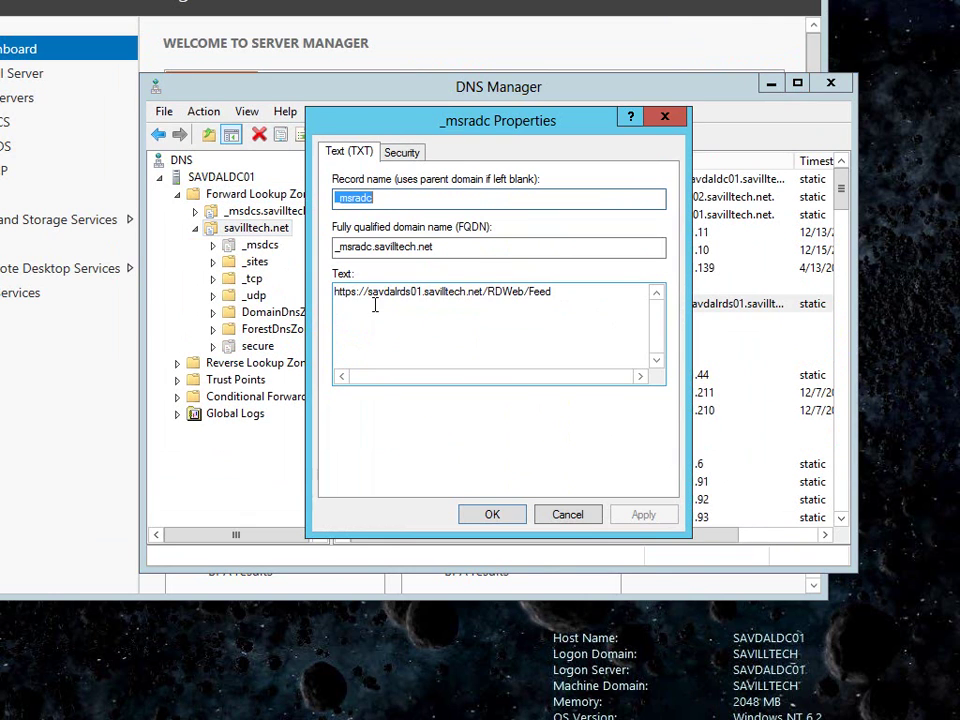
click(384, 199)
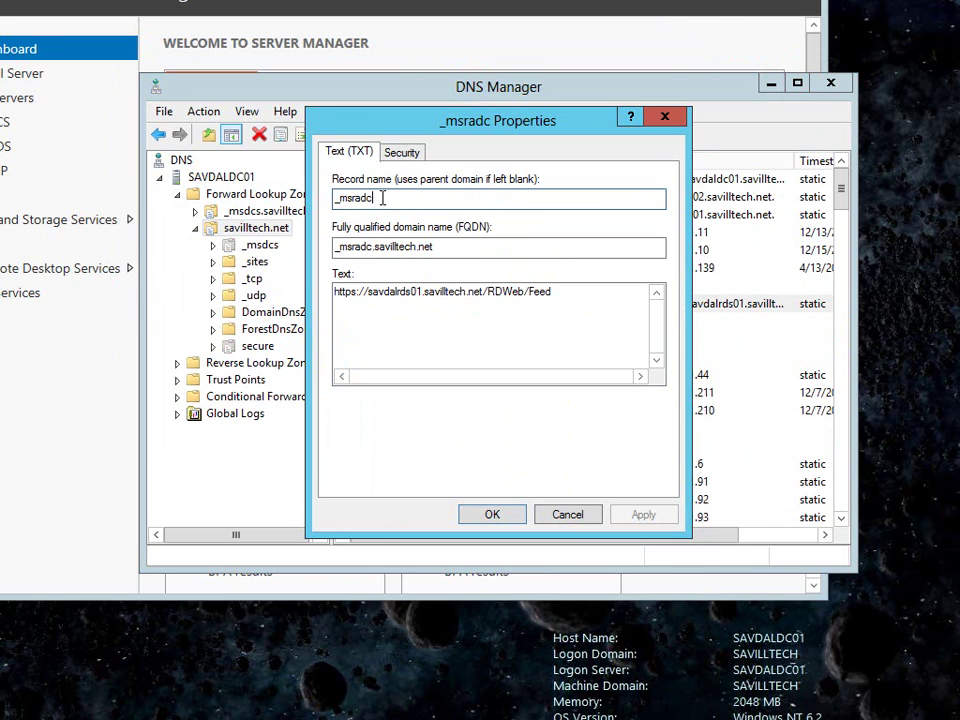
drag(558, 290, 325, 292)
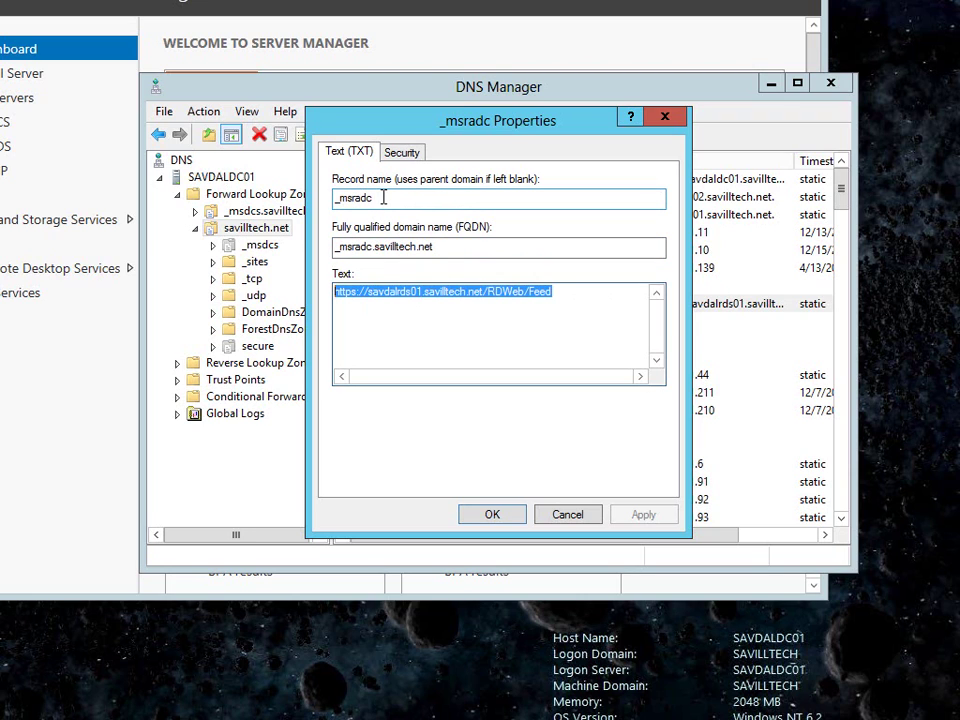
click(570, 517)
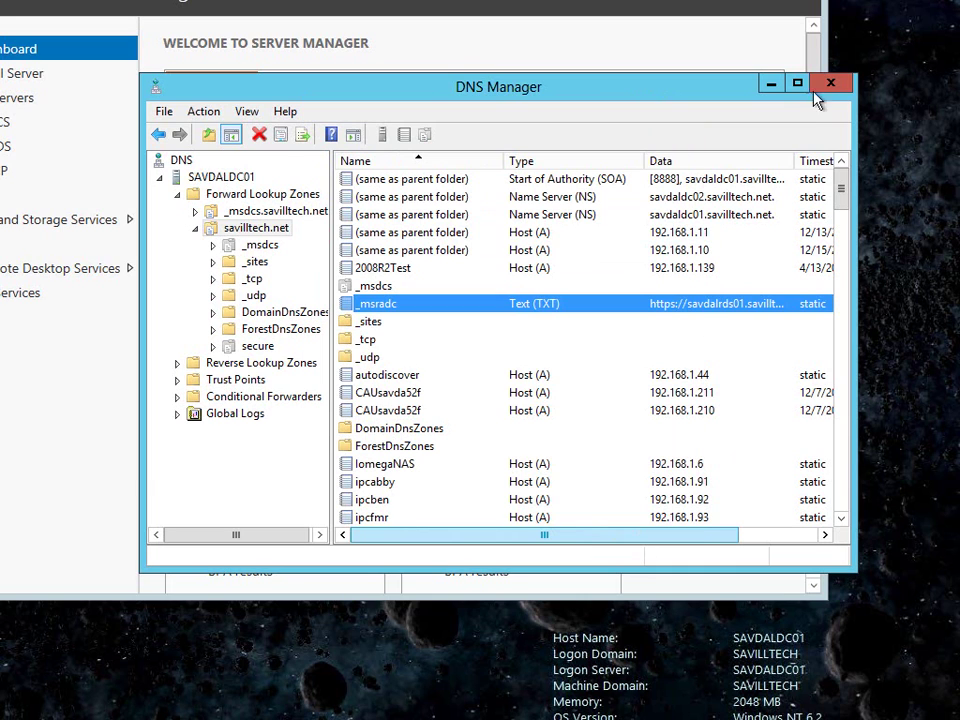
click(830, 82)
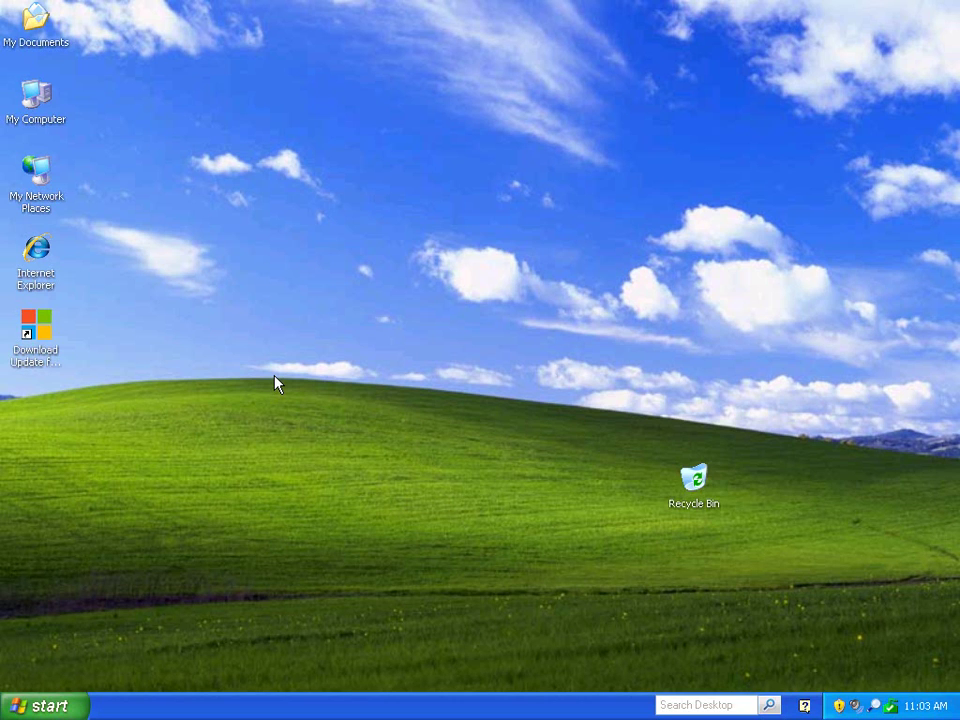
key(super+r)
text(http://savdal)
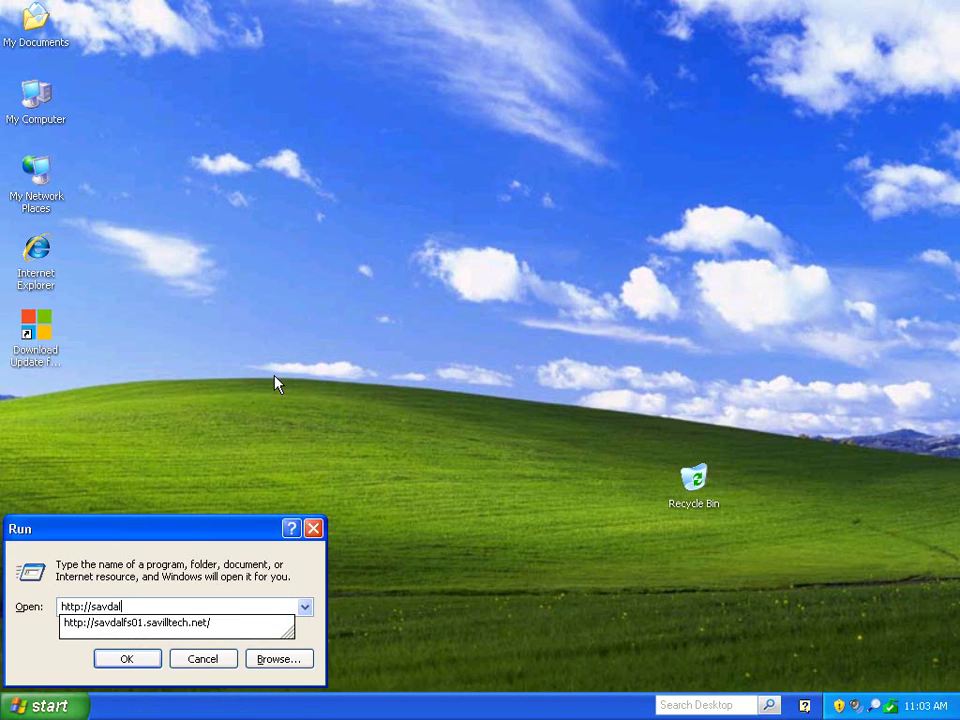
text(rds01.savilltec)
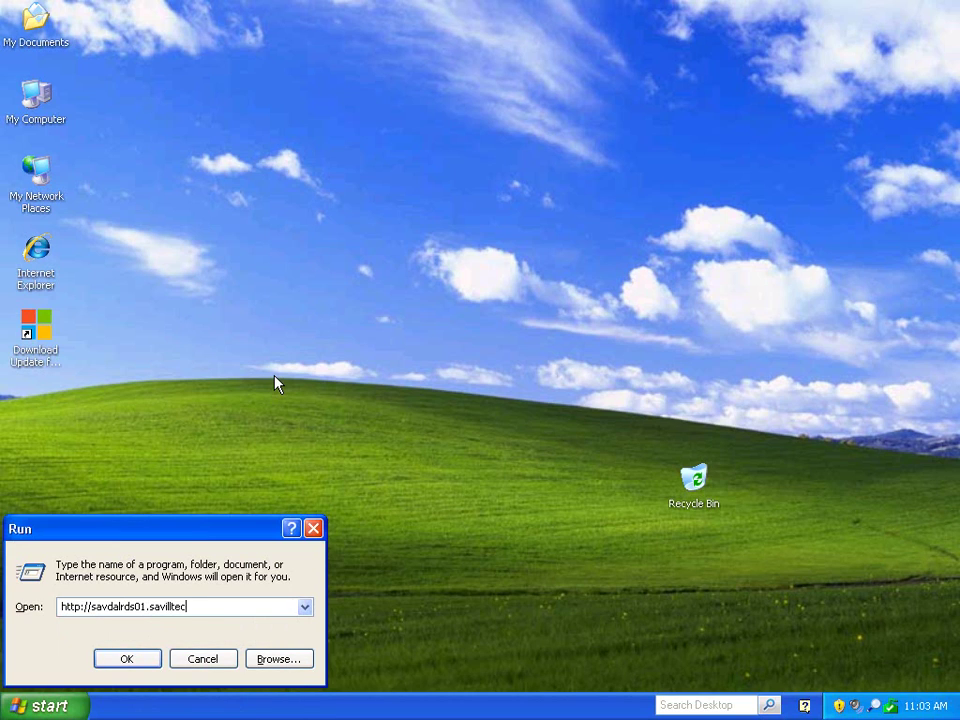
text(h.net/rdweb)
key(Return)
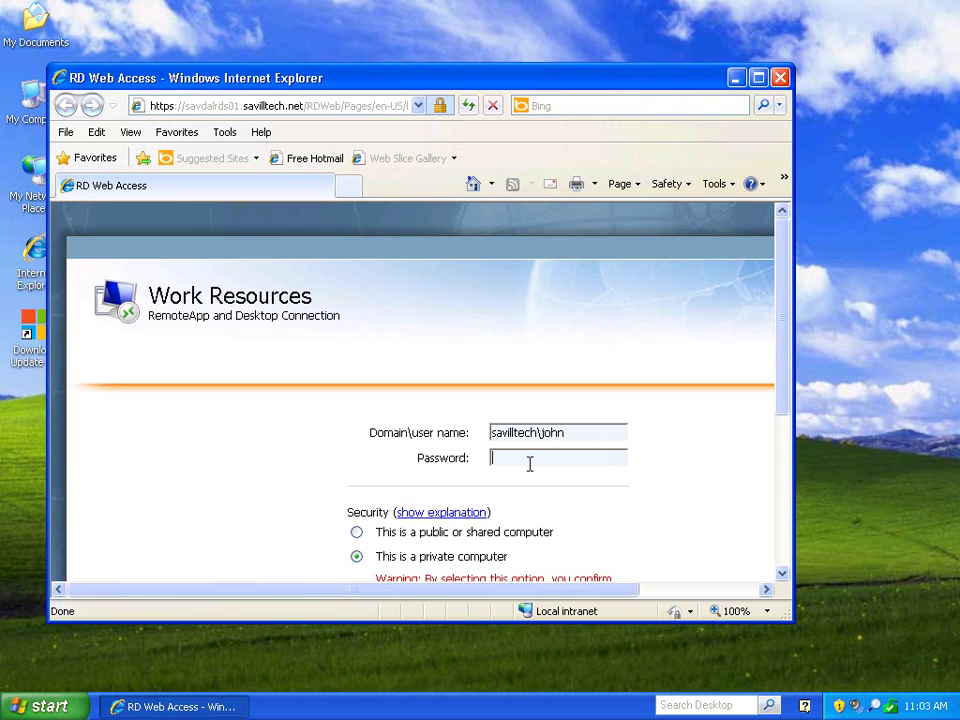
text(*****)
key(Return)
click(512, 477)
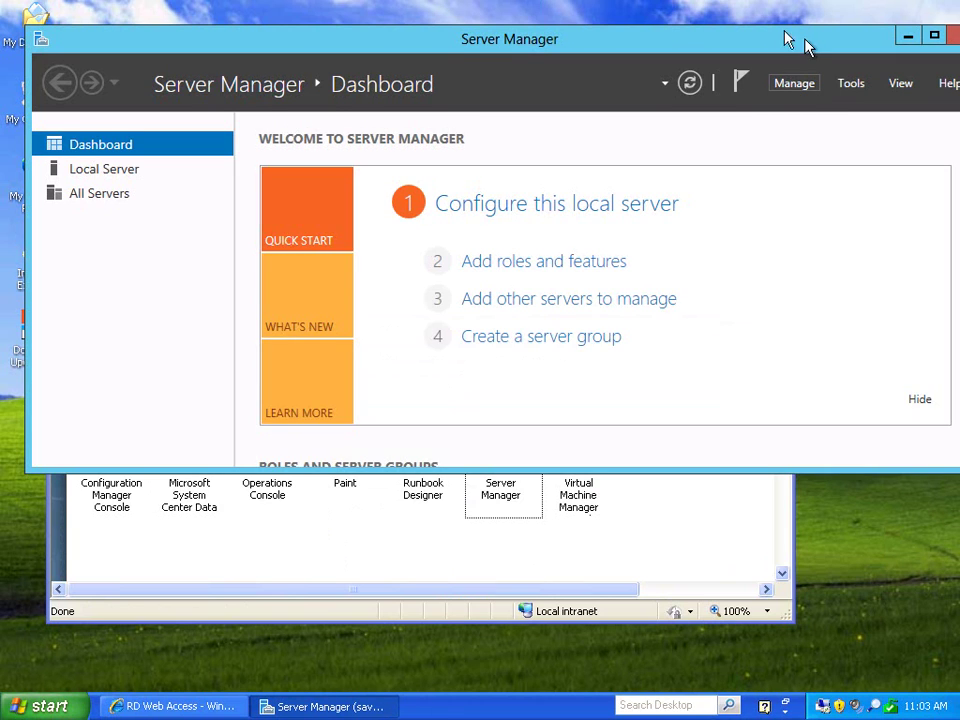
Enlarge the Server Manager window and check the All Servers list before returning to the Dashboard.
drag(804, 39, 763, 24)
drag(677, 456, 681, 632)
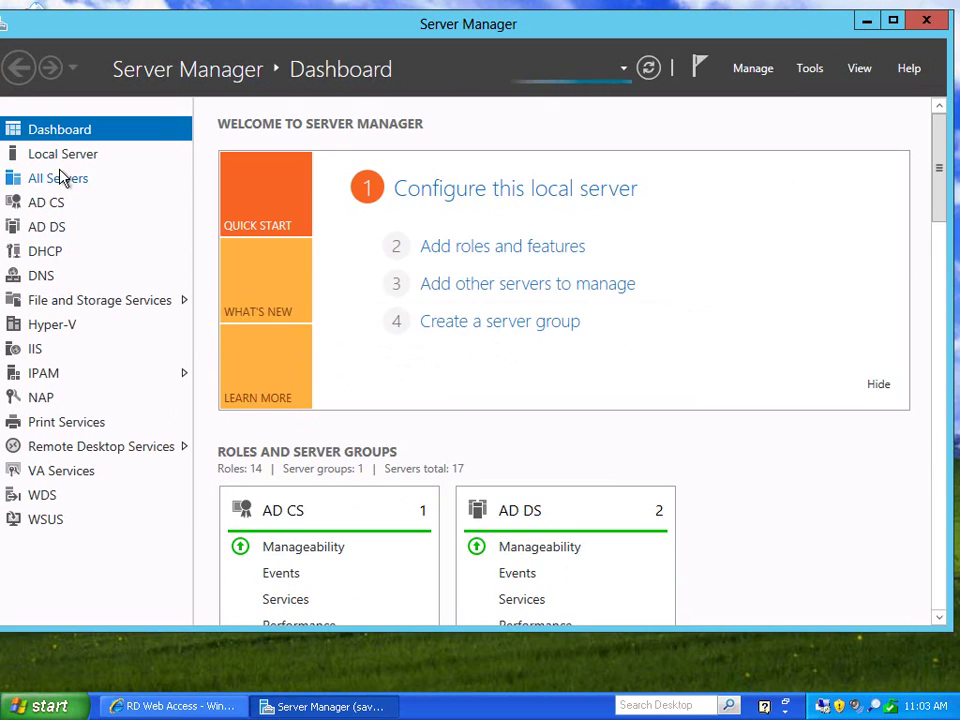
click(60, 177)
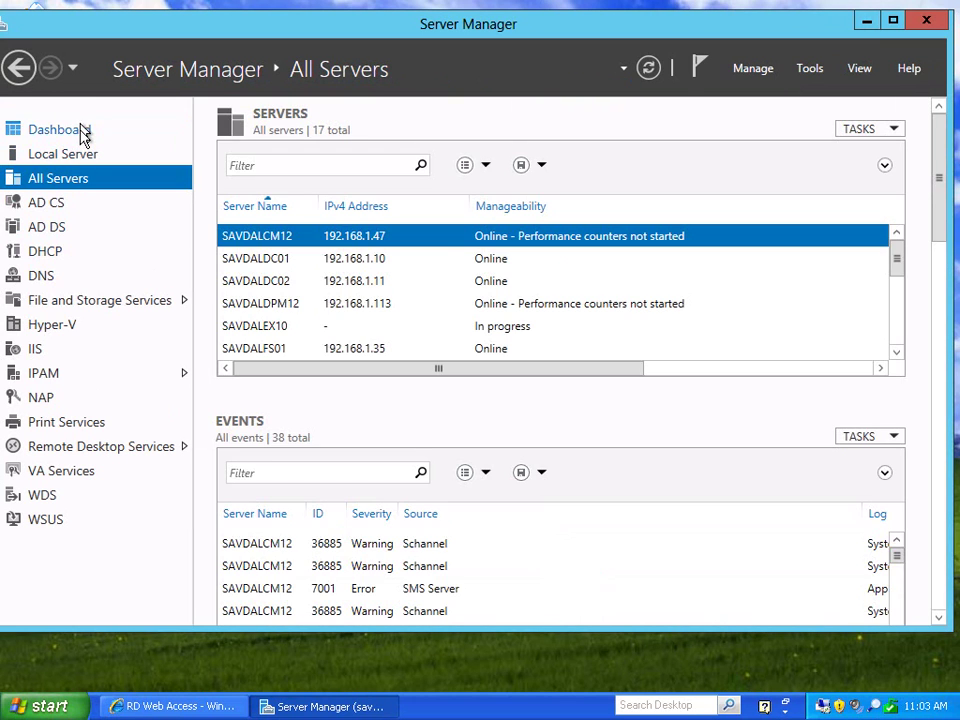
click(82, 132)
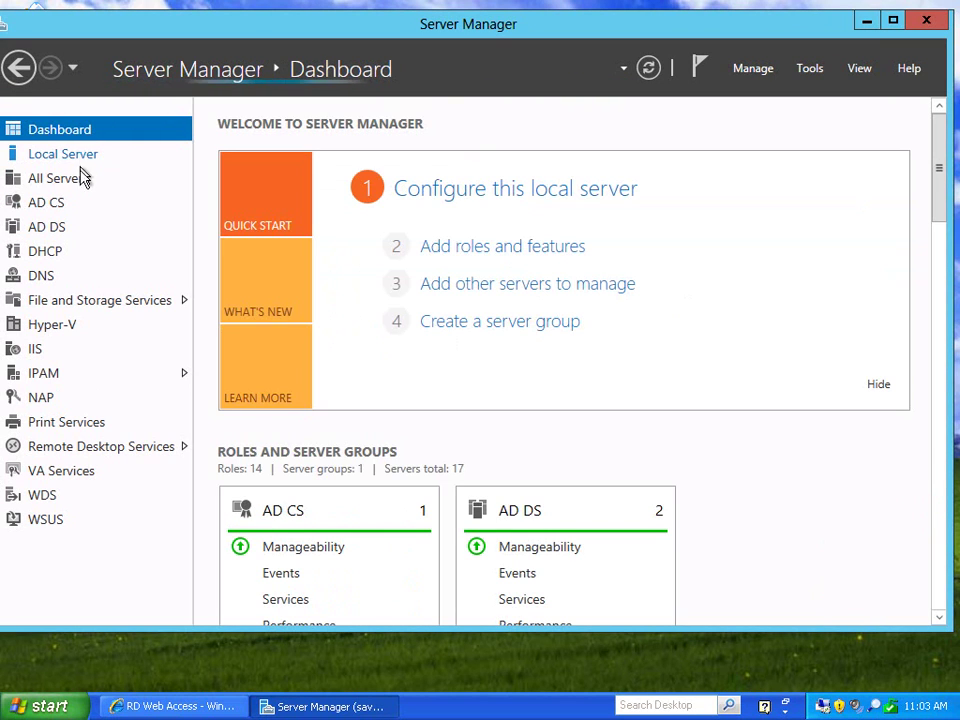
Scroll through the role tiles, set the view to 75%, and close the Server Manager RemoteApp.
click(944, 325)
drag(939, 317, 930, 140)
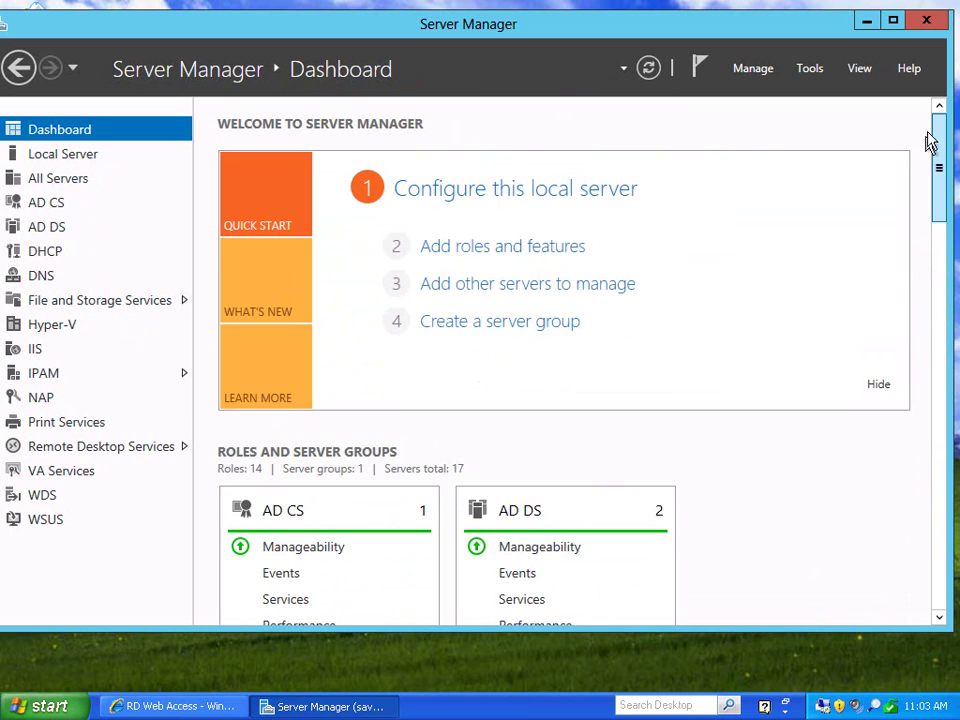
scroll(881, 392, down, 3)
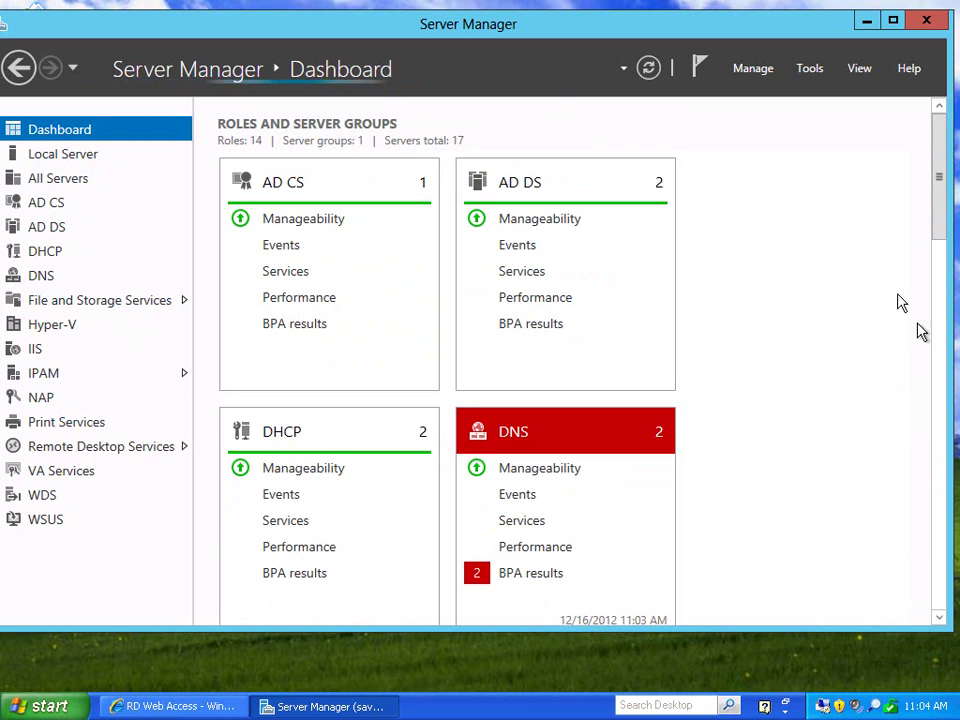
click(862, 70)
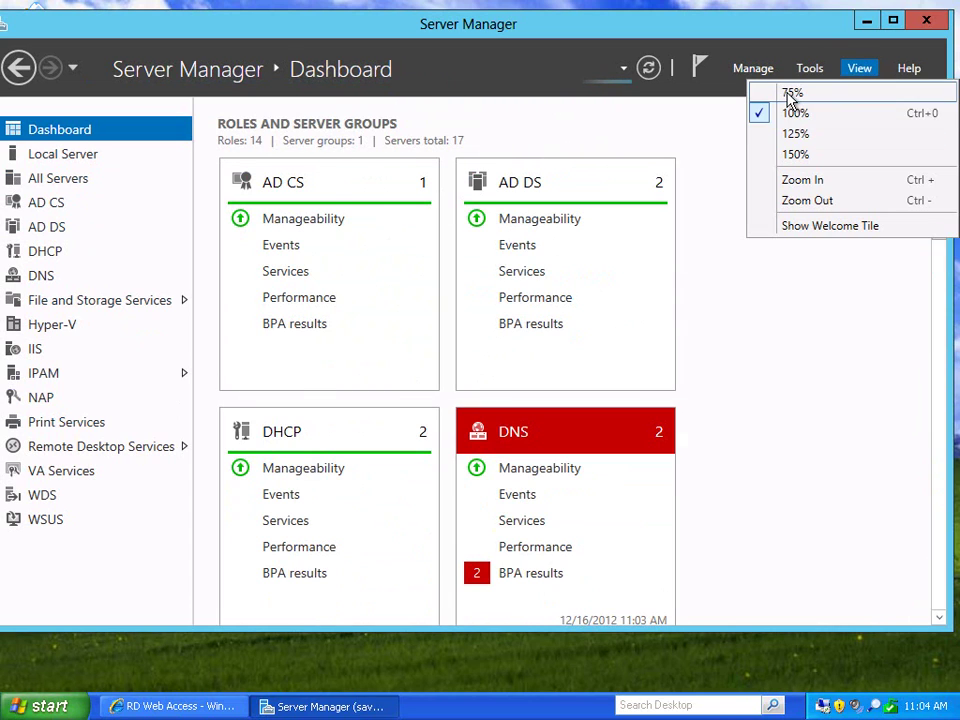
click(791, 93)
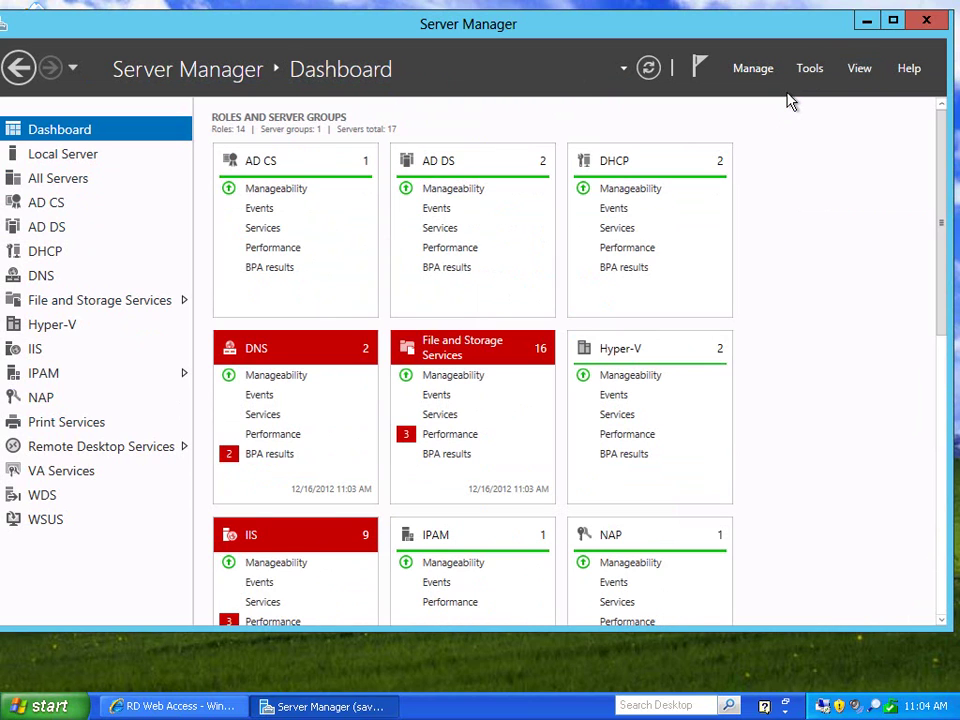
click(929, 24)
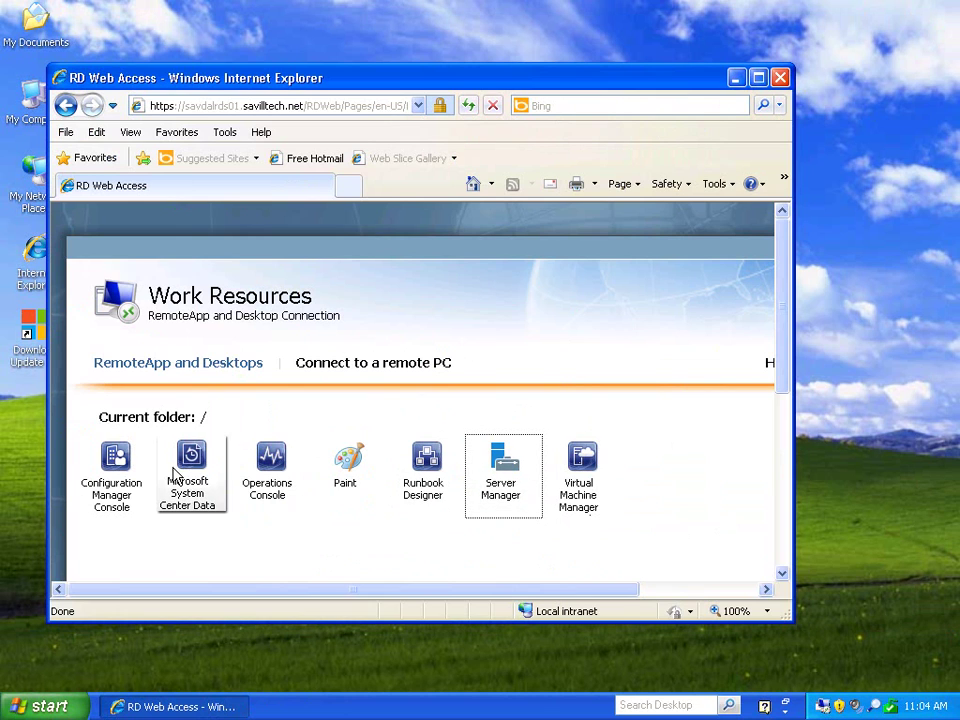
Close the RD Web Access browser and browse File Explorer to C:\Users\<user>\AppData.
click(780, 77)
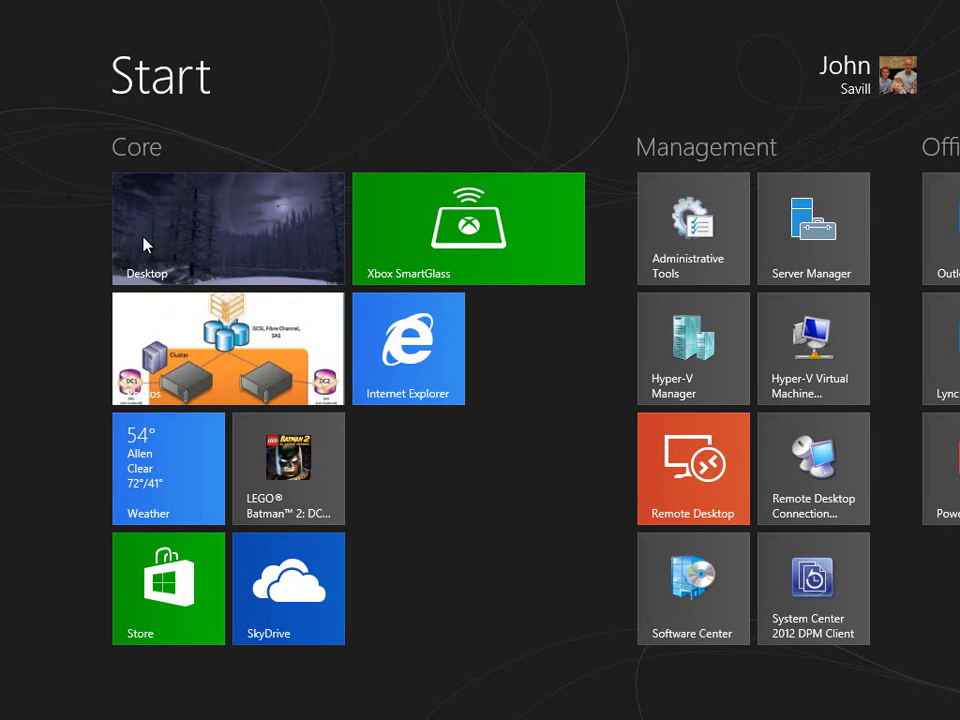
click(148, 242)
click(101, 701)
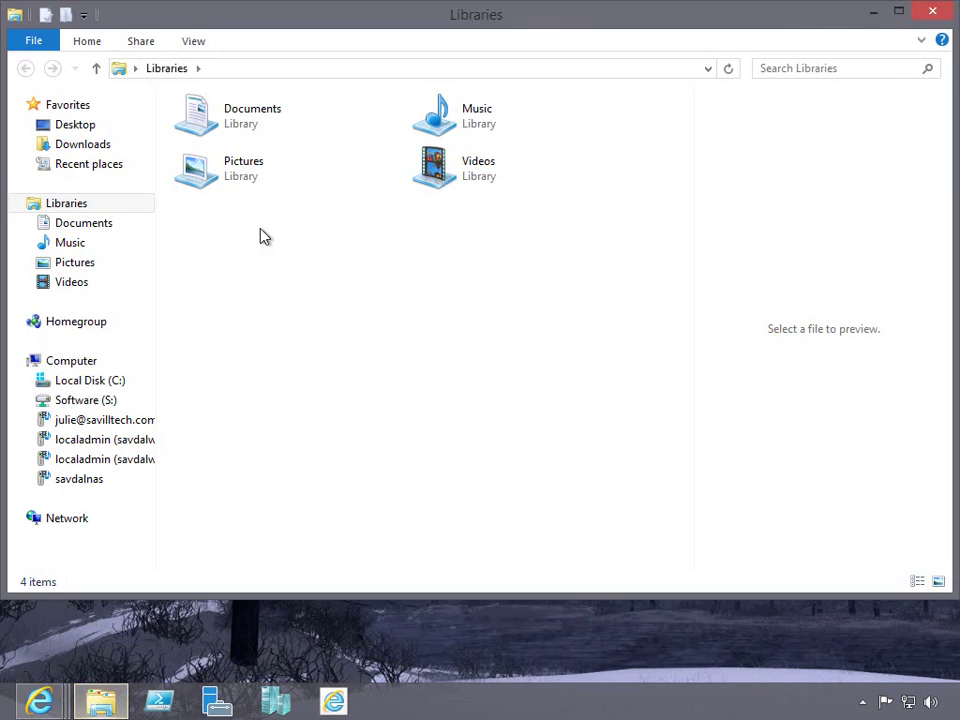
click(90, 386)
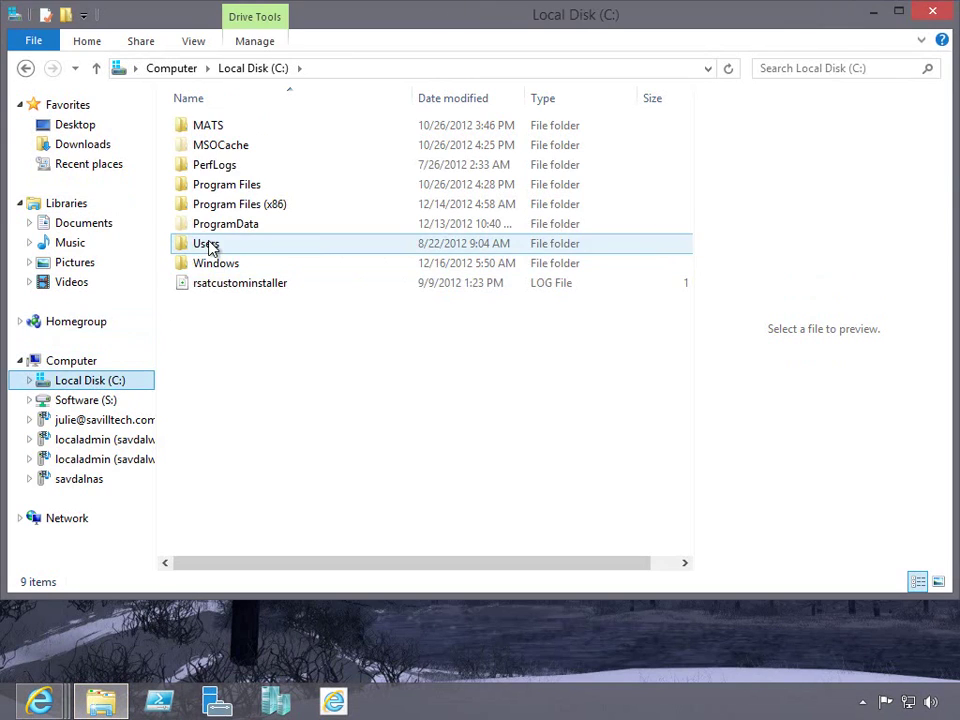
double_click(210, 245)
double_click(218, 186)
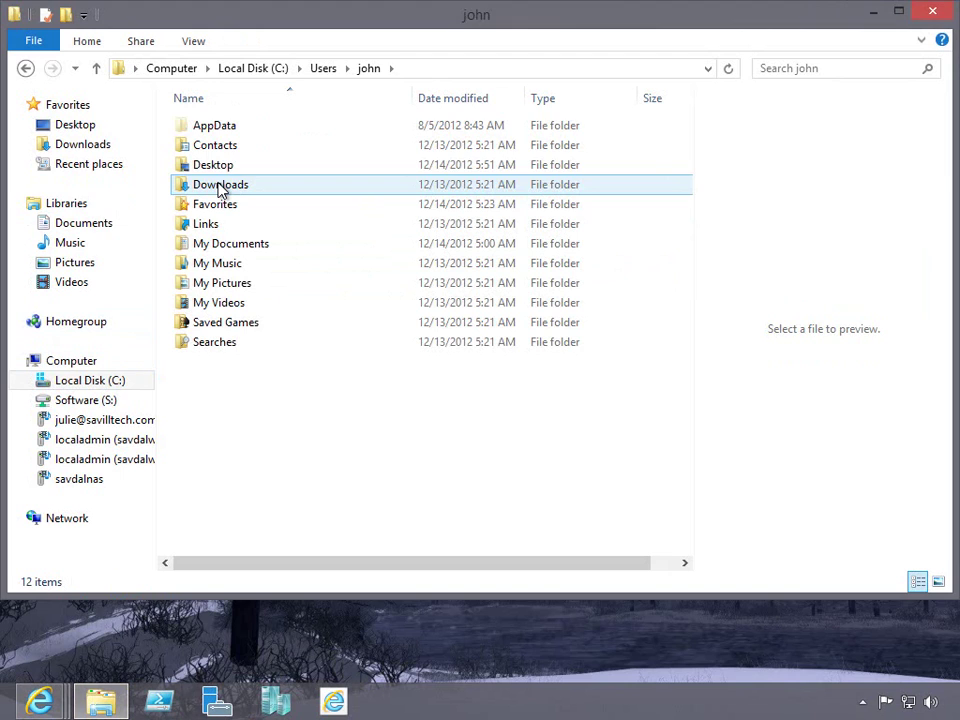
double_click(221, 130)
Go through Roaming\Microsoft\Workspaces\{GUID} into the Resource folder.
click(224, 165)
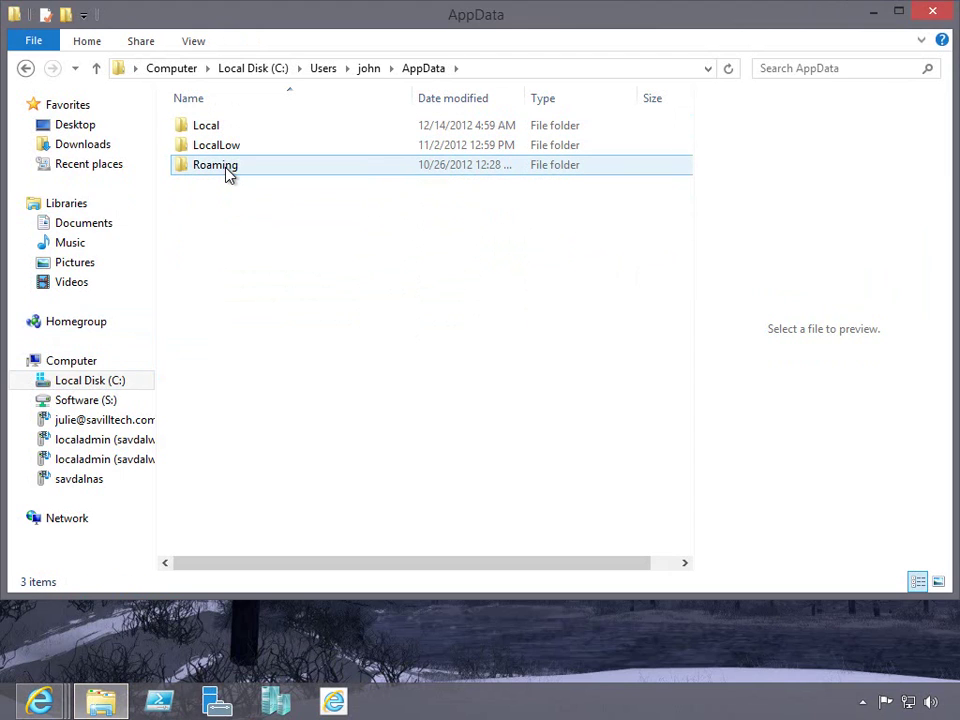
double_click(228, 171)
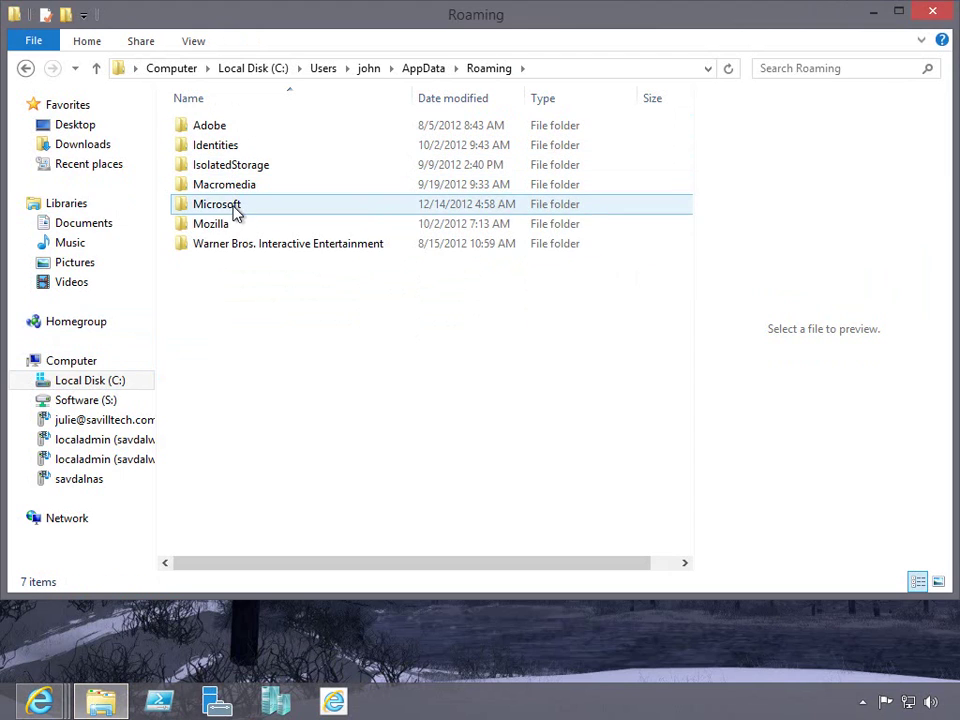
click(229, 210)
double_click(229, 210)
scroll(244, 470, down, 1)
click(242, 548)
double_click(242, 548)
double_click(219, 126)
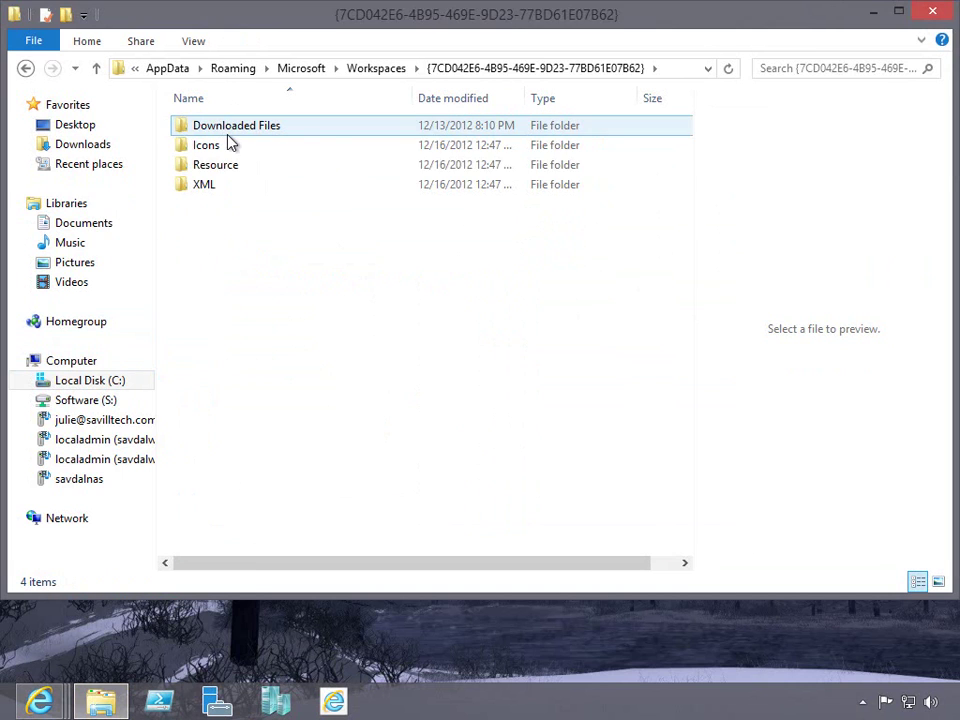
double_click(210, 167)
Step through the RemoteApp connection files and bring up actions for Server Manager (Work Resources).
click(268, 149)
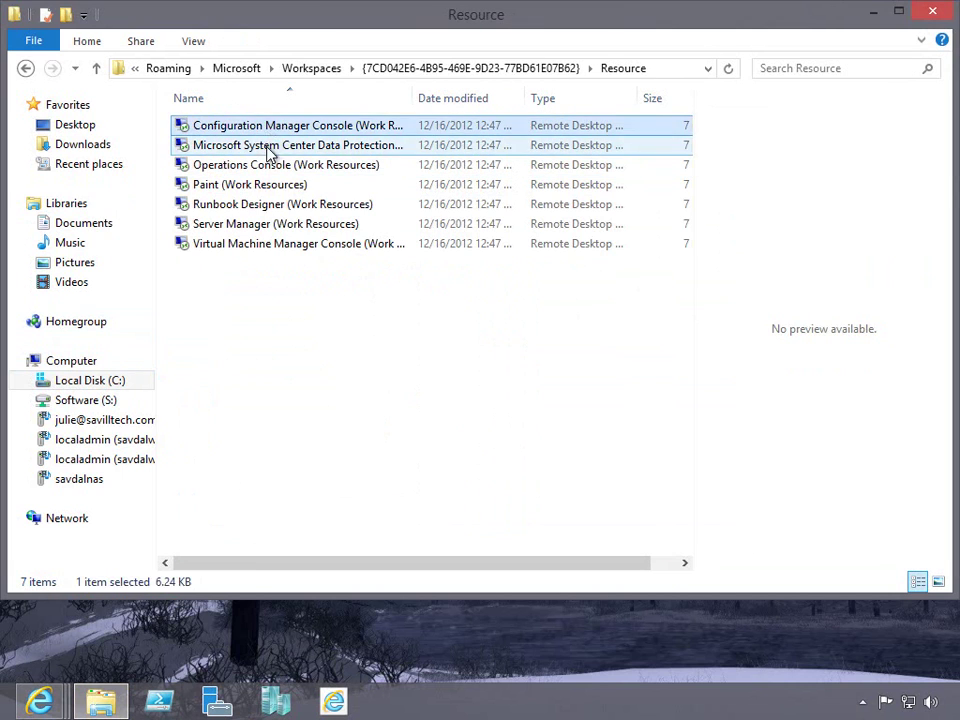
key(Down)
key(Down)
key(Down)
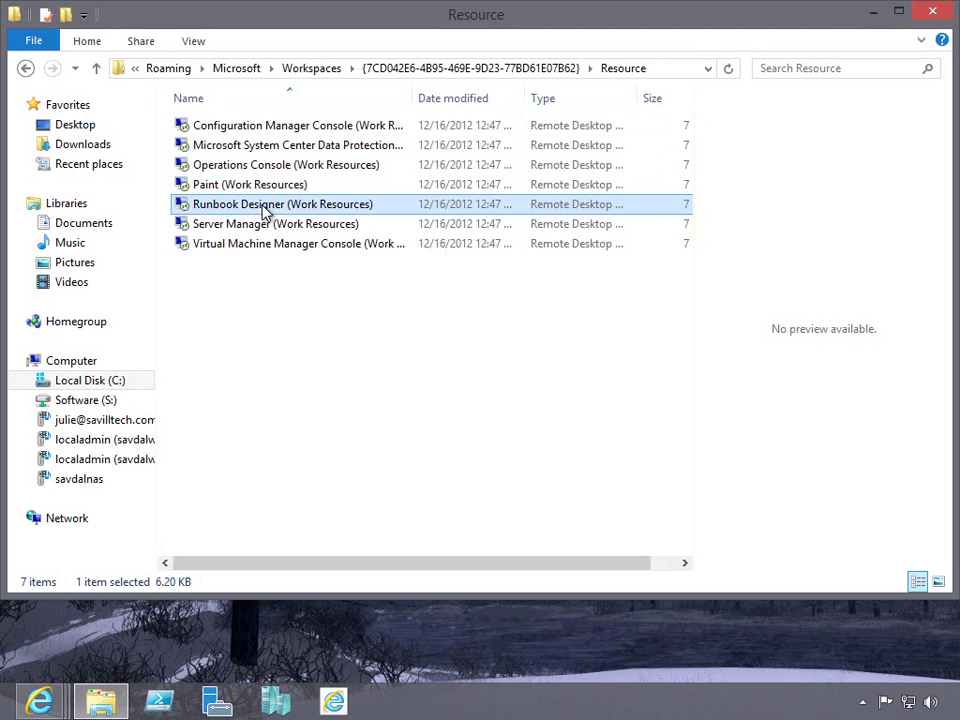
key(Down)
key(Down)
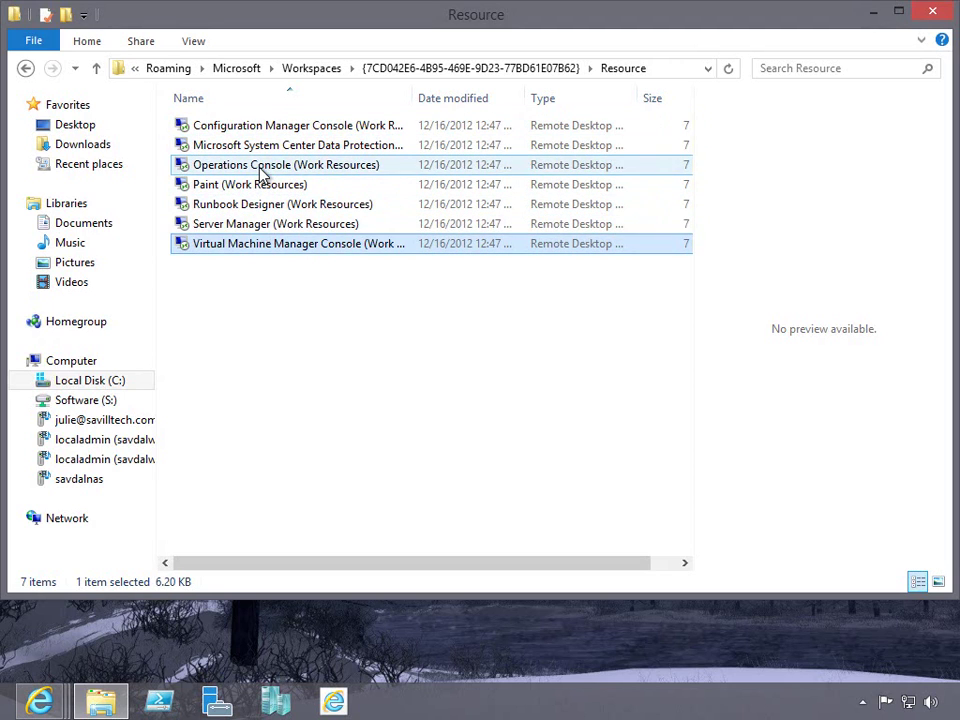
click(261, 168)
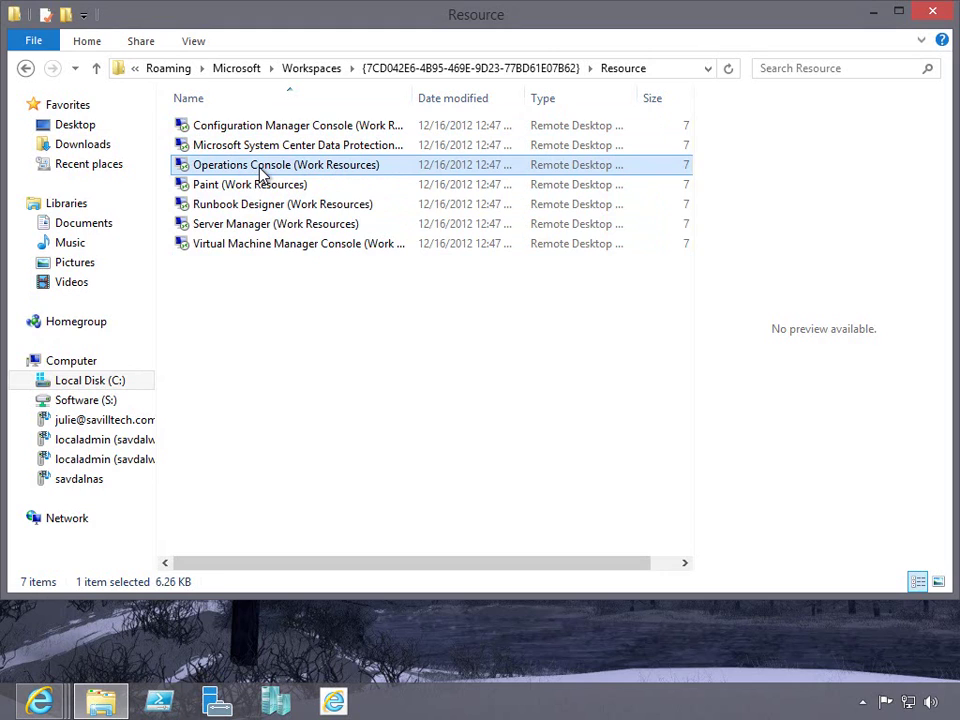
right_click(254, 223)
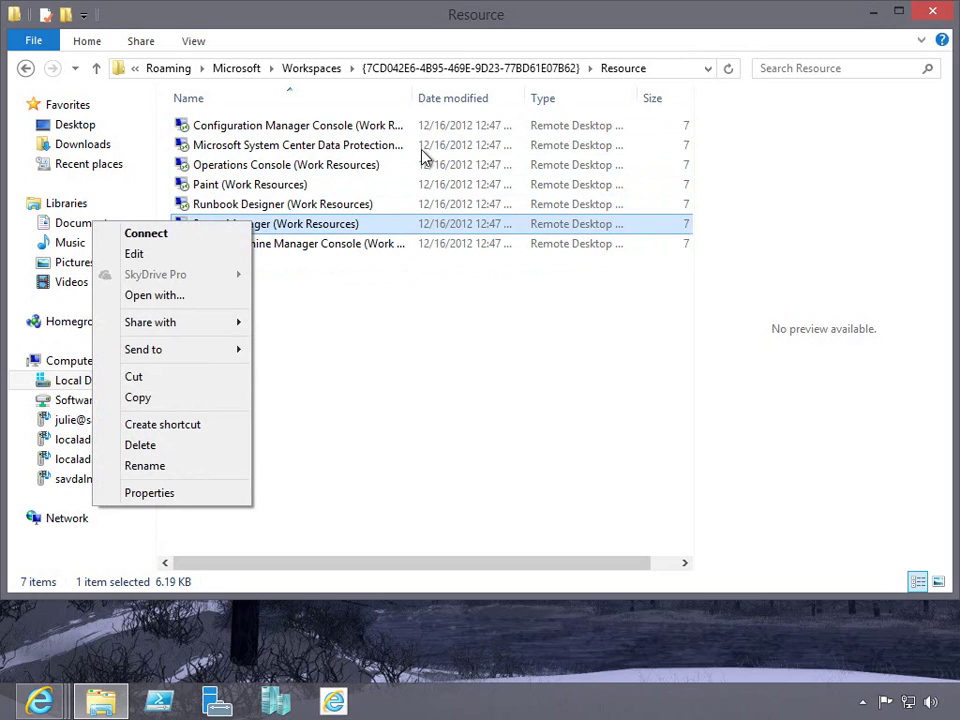
Close File Explorer and, in iTap's Global Settings, open the Extensions settings.
click(943, 14)
click(943, 14)
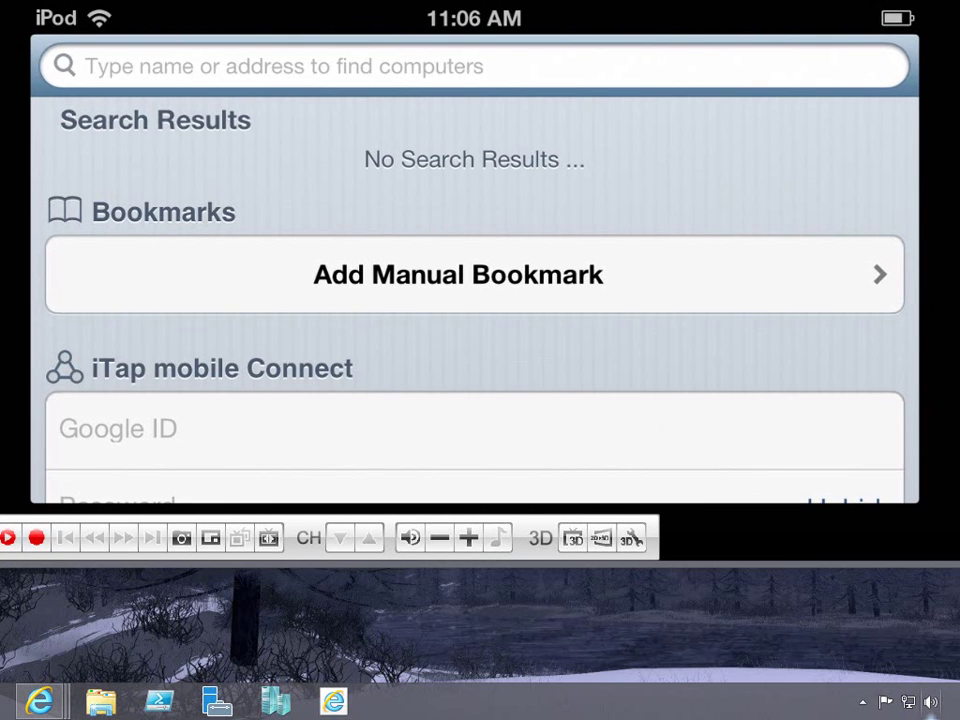
scroll(474, 270, down, 5)
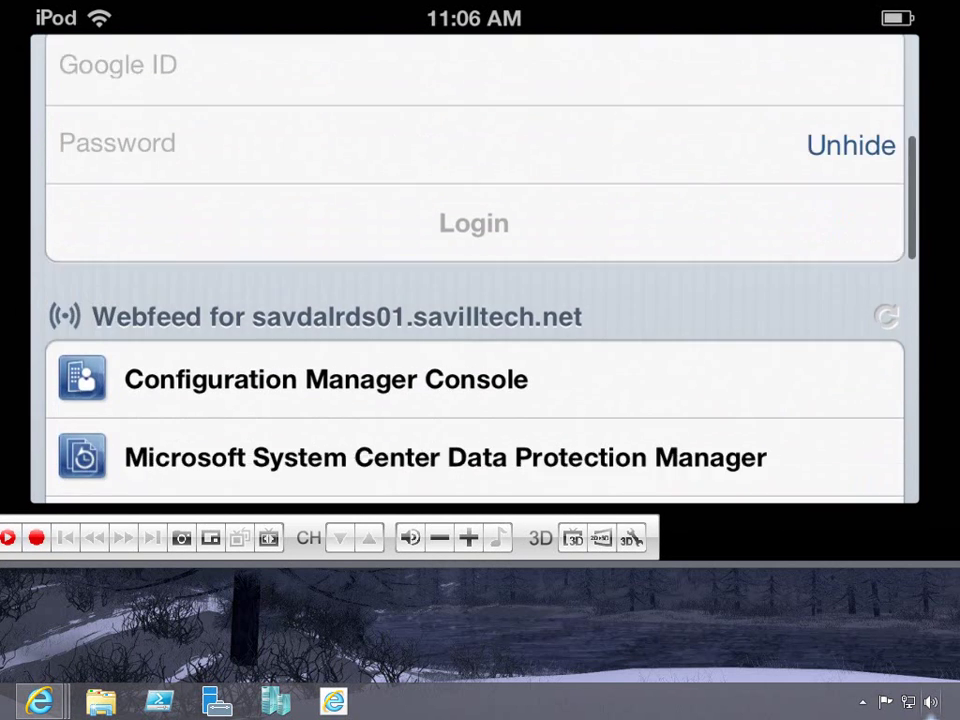
scroll(474, 270, down, 10)
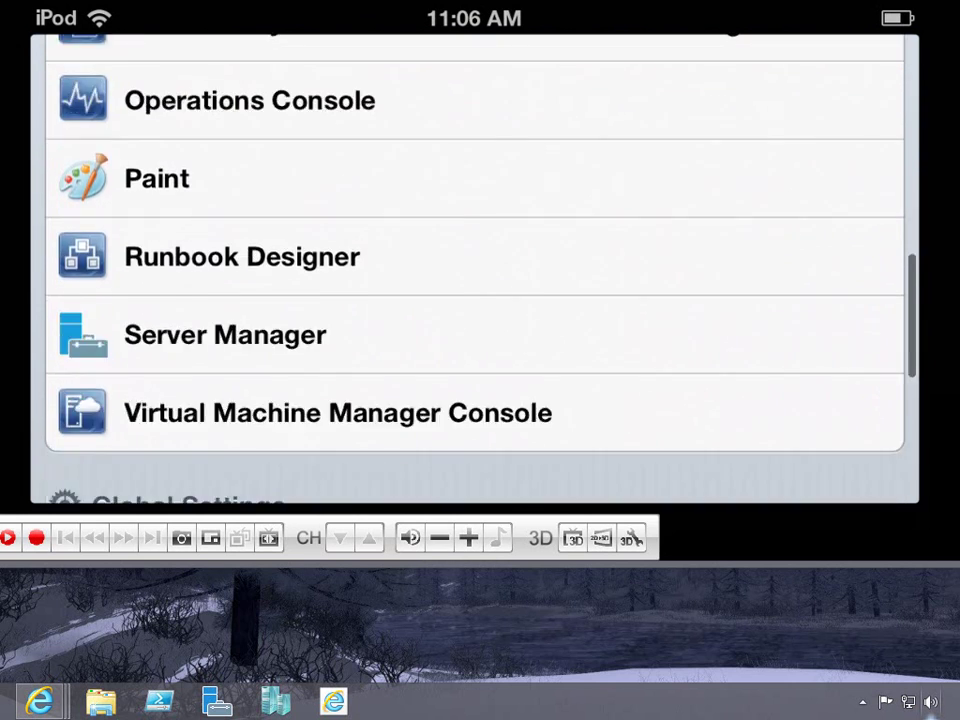
click(458, 193)
Check the RD Webfeed URL without changes, then return to the webfeed's RemoteApp list.
scroll(474, 290, down, 5)
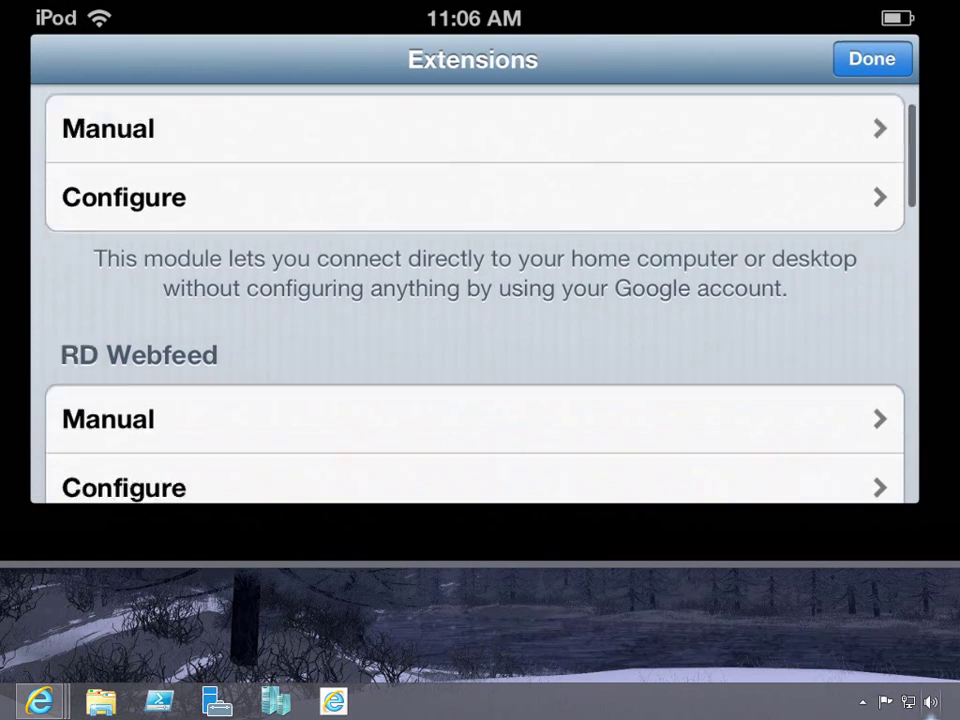
click(474, 283)
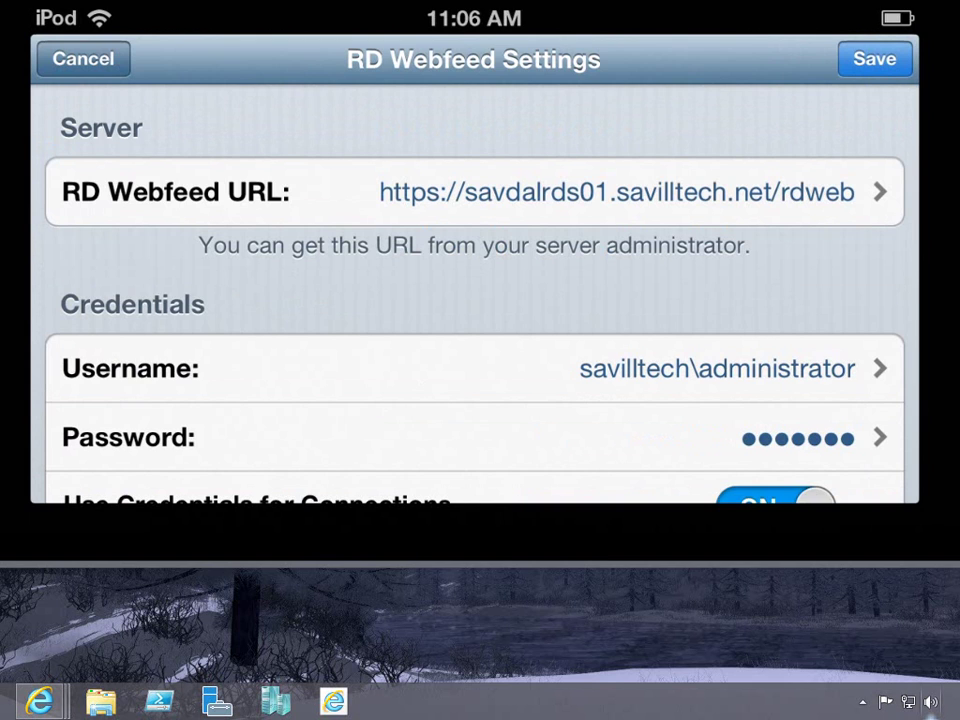
click(83, 59)
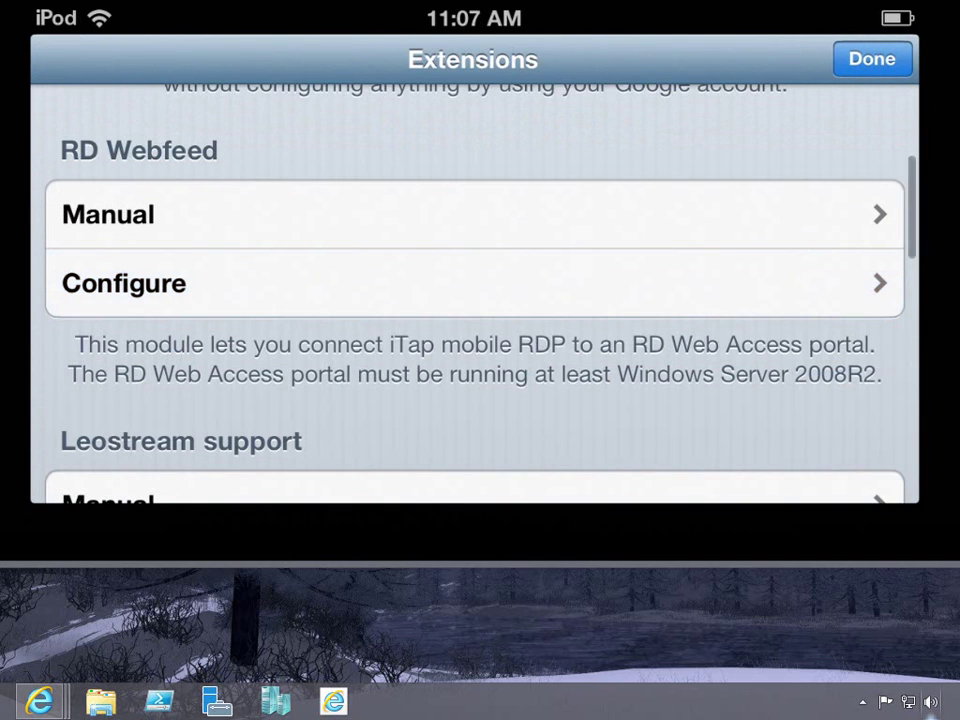
click(872, 59)
scroll(475, 270, up, 10)
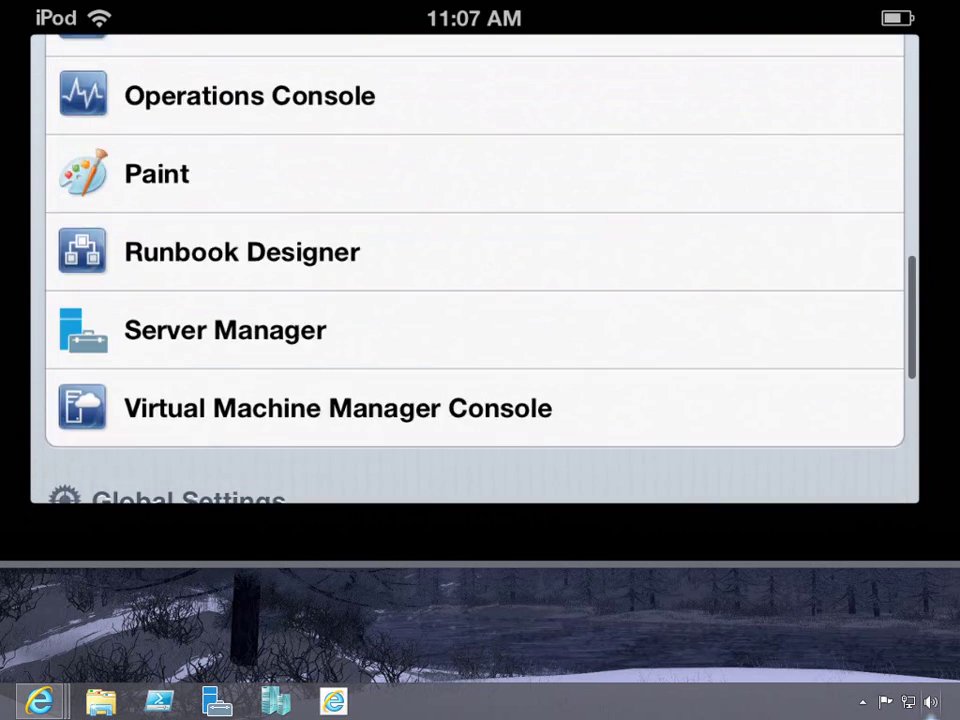
scroll(475, 300, down, 5)
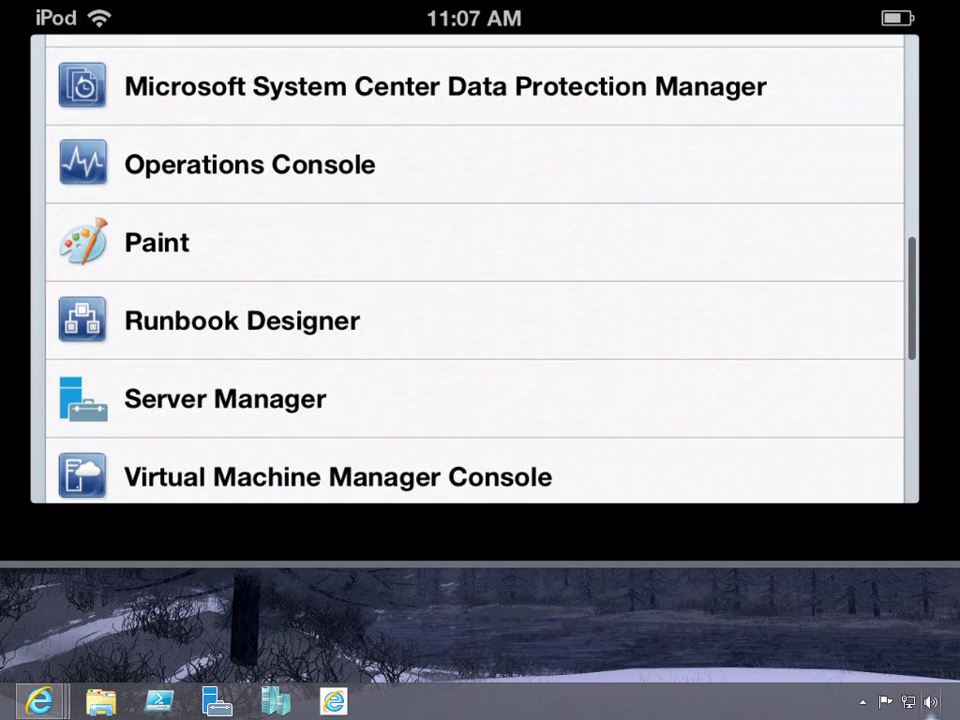
Launch Server Manager from the iTap webfeed and view its 4 servers on All Servers.
click(225, 398)
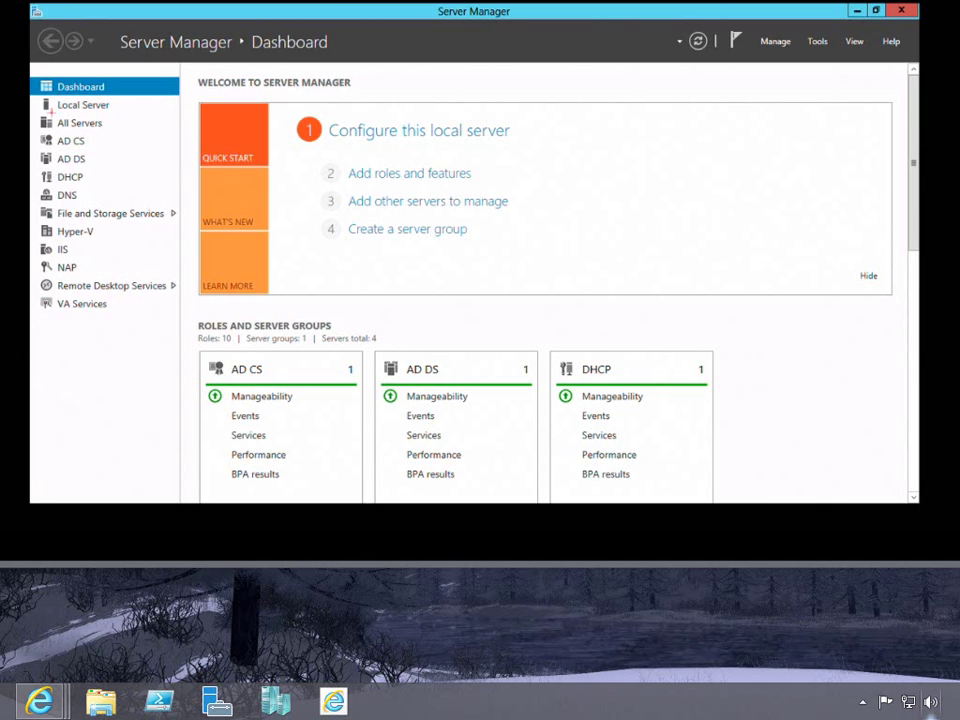
click(62, 122)
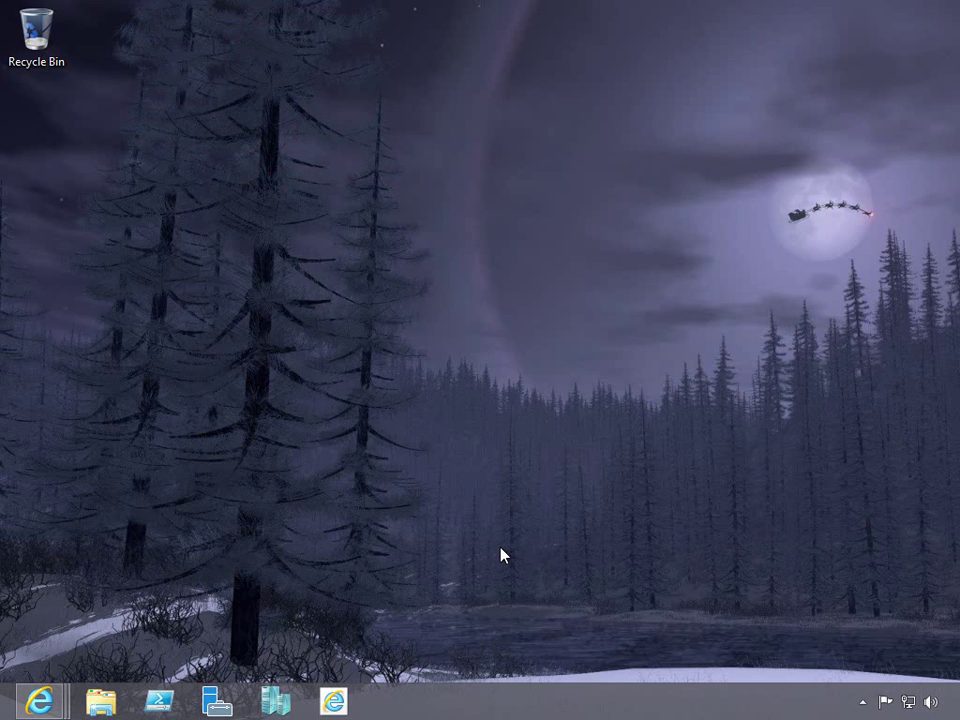
Start Server Manager locally, scroll the Remote Desktop Services overview, and look over the Manage menu.
key(super)
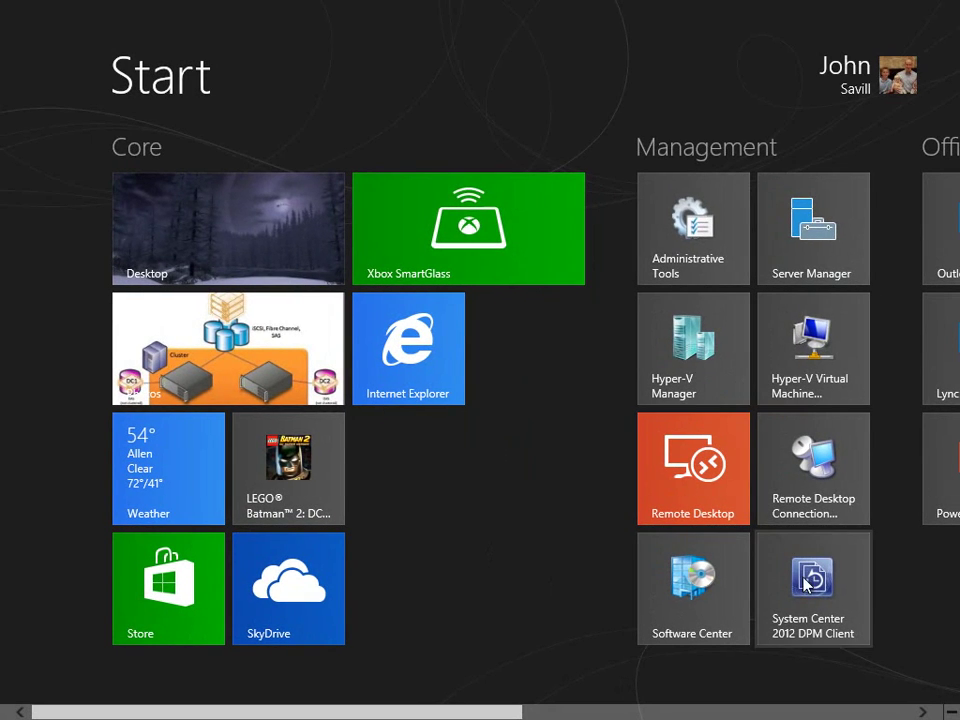
click(814, 264)
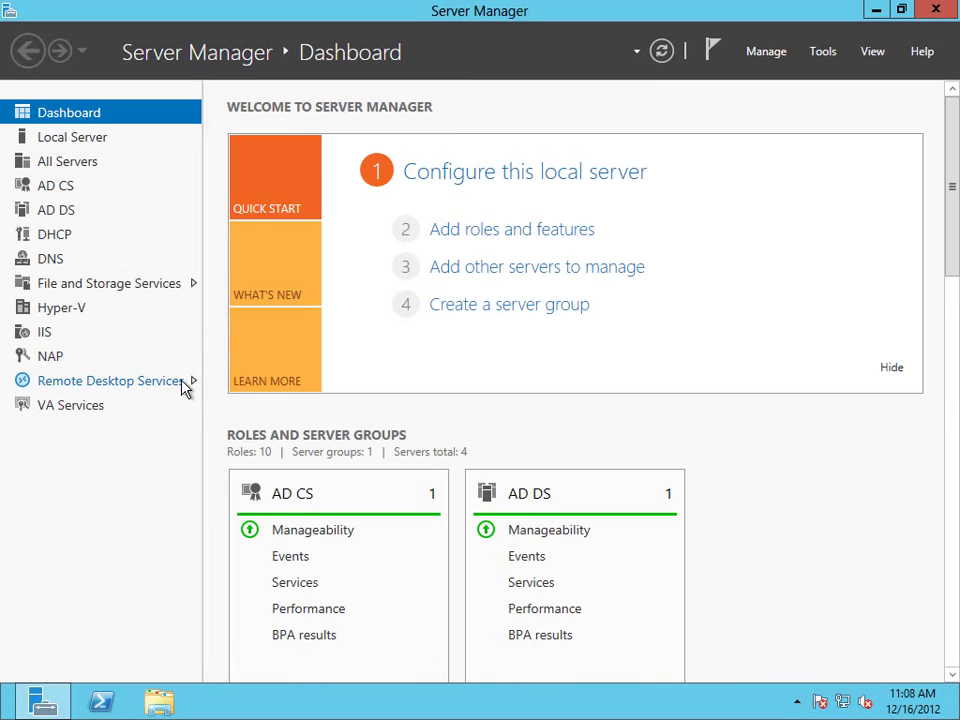
click(110, 381)
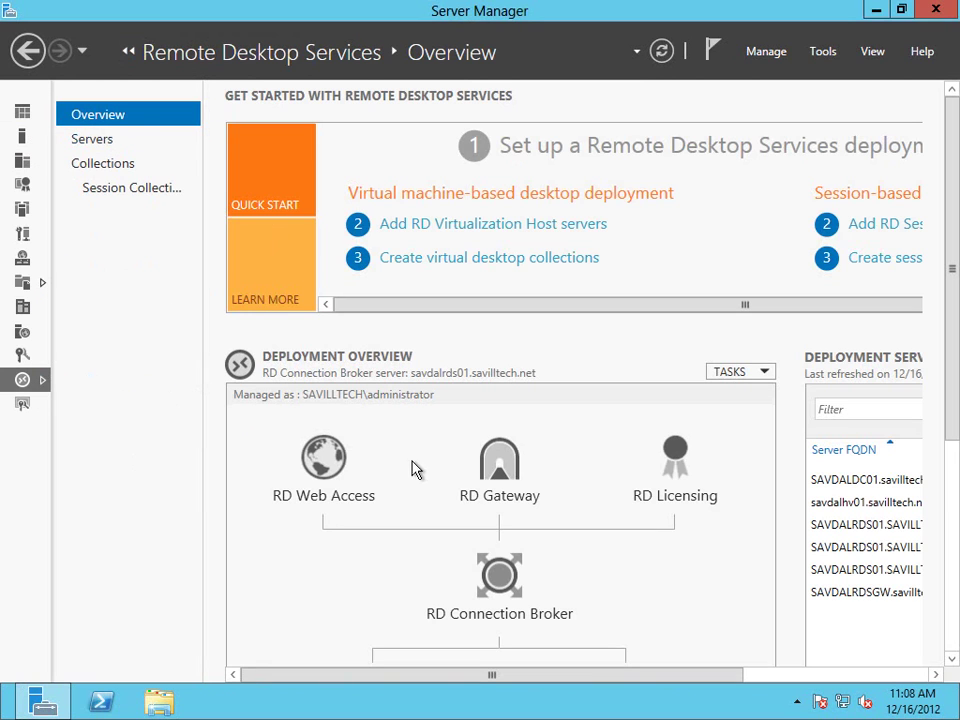
drag(954, 420, 954, 560)
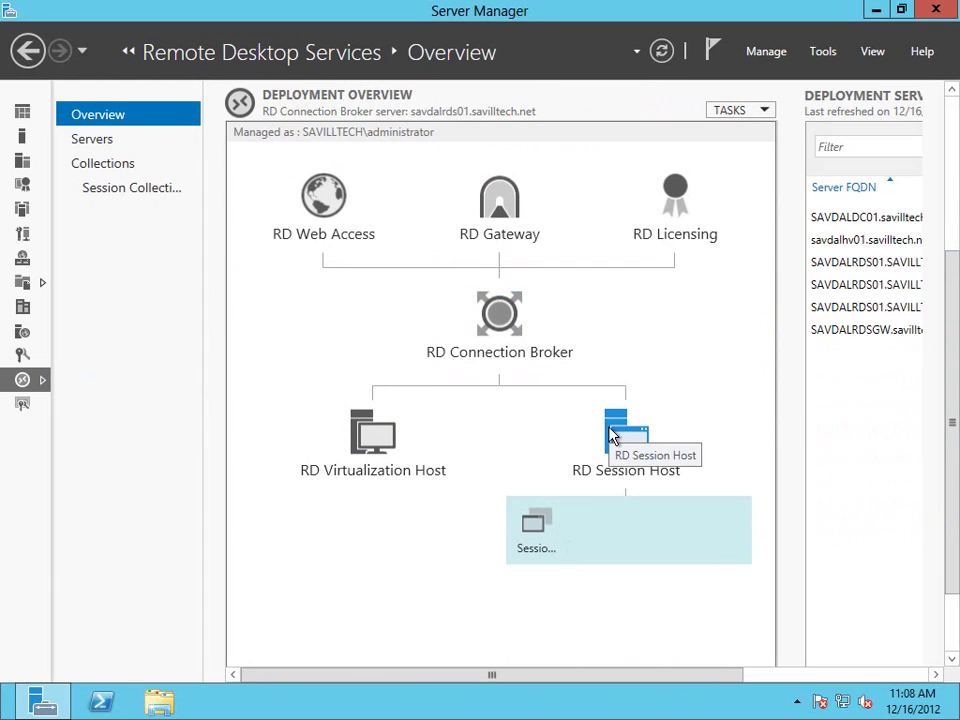
click(772, 54)
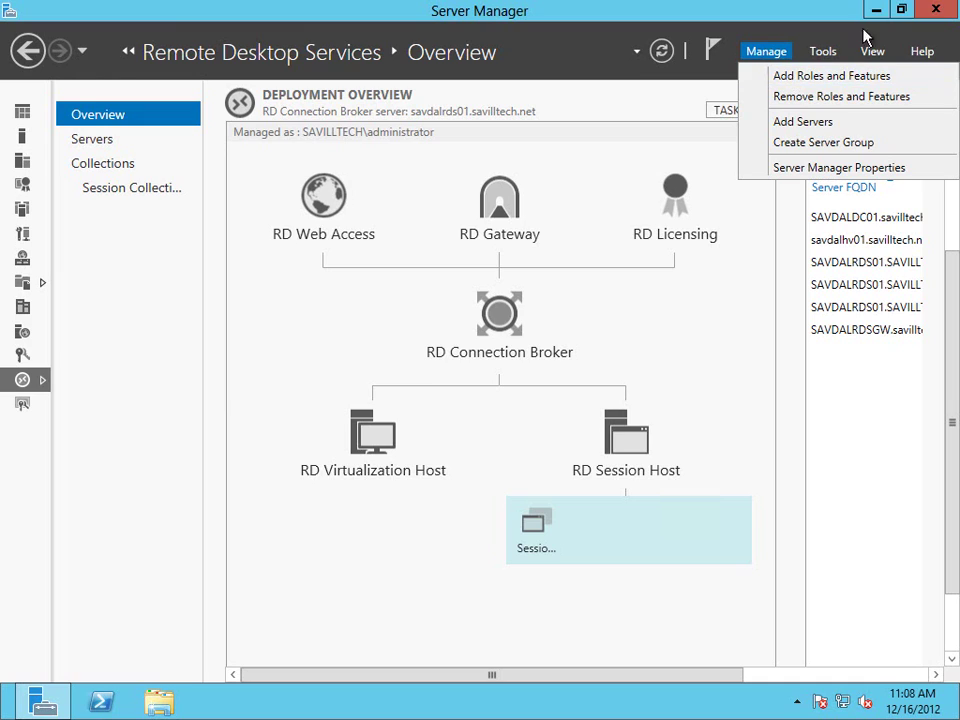
click(933, 18)
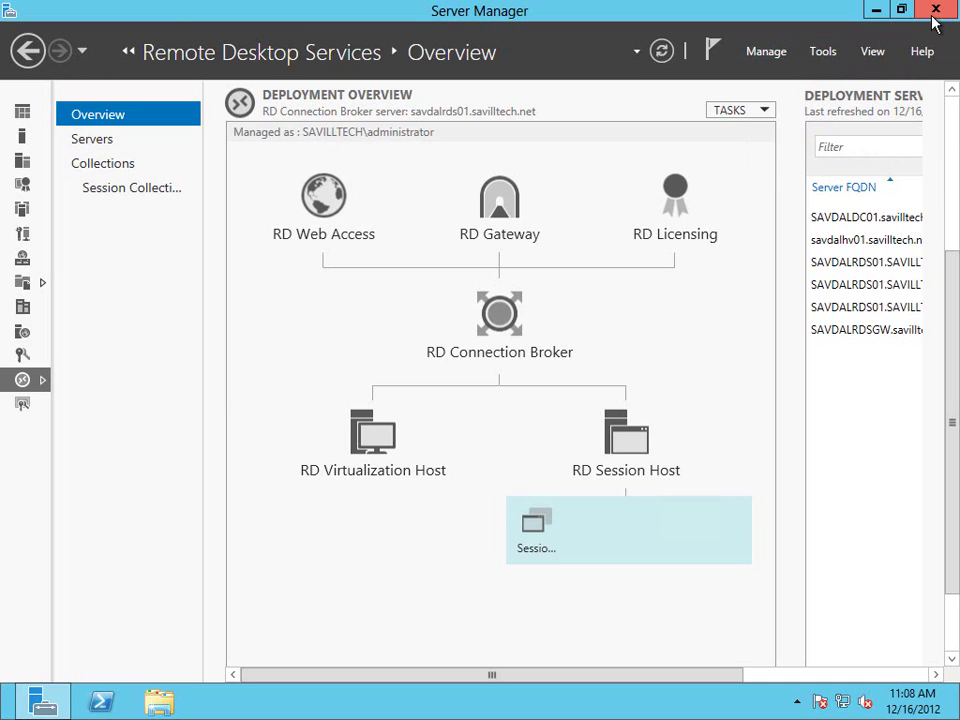